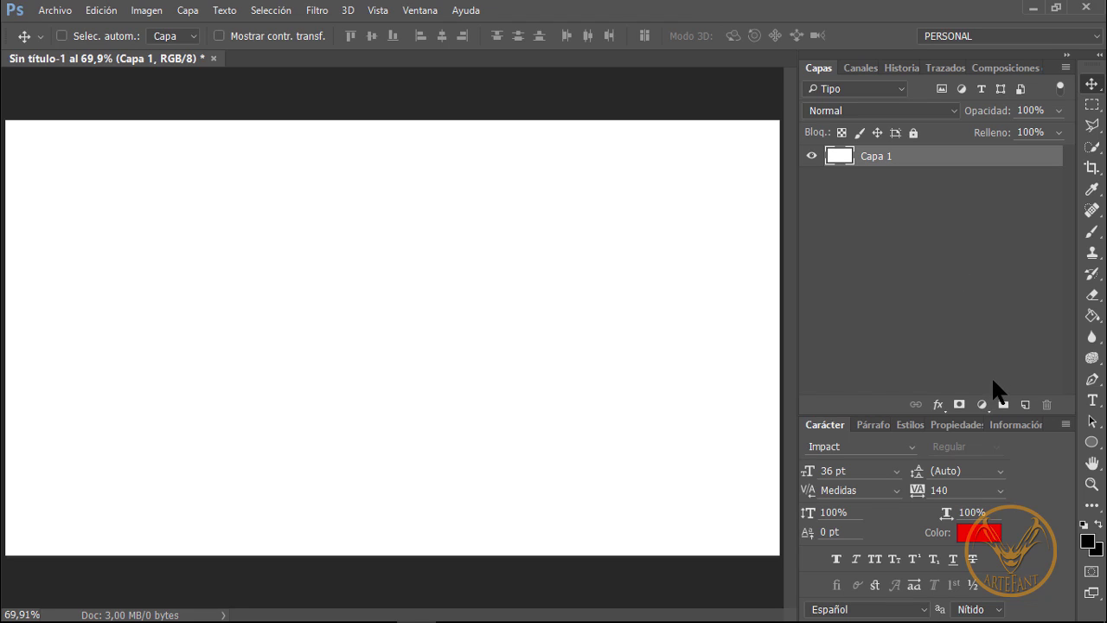
Set up the Ellipse tool to draw in shape (Forma) mode with no fill colour.
left_click(1092, 444)
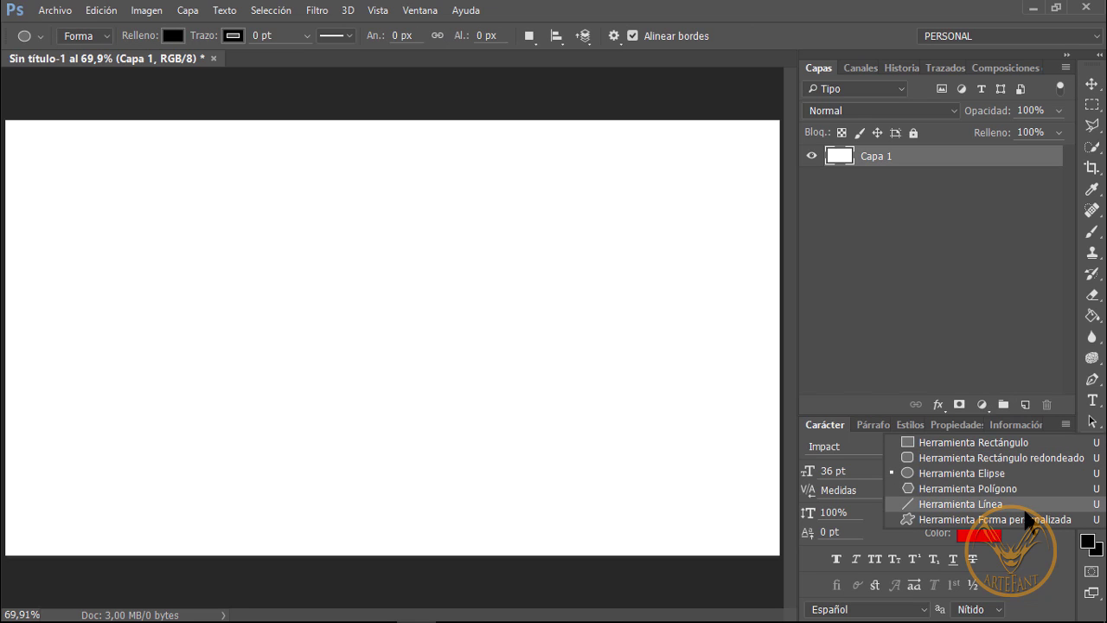
left_click(993, 474)
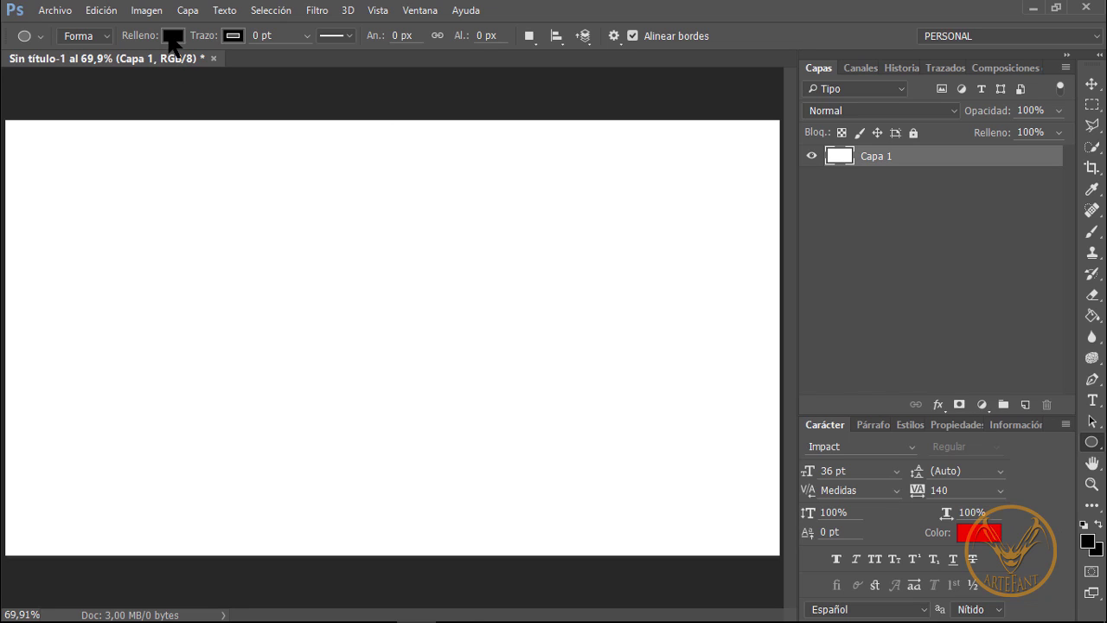
left_click(173, 39)
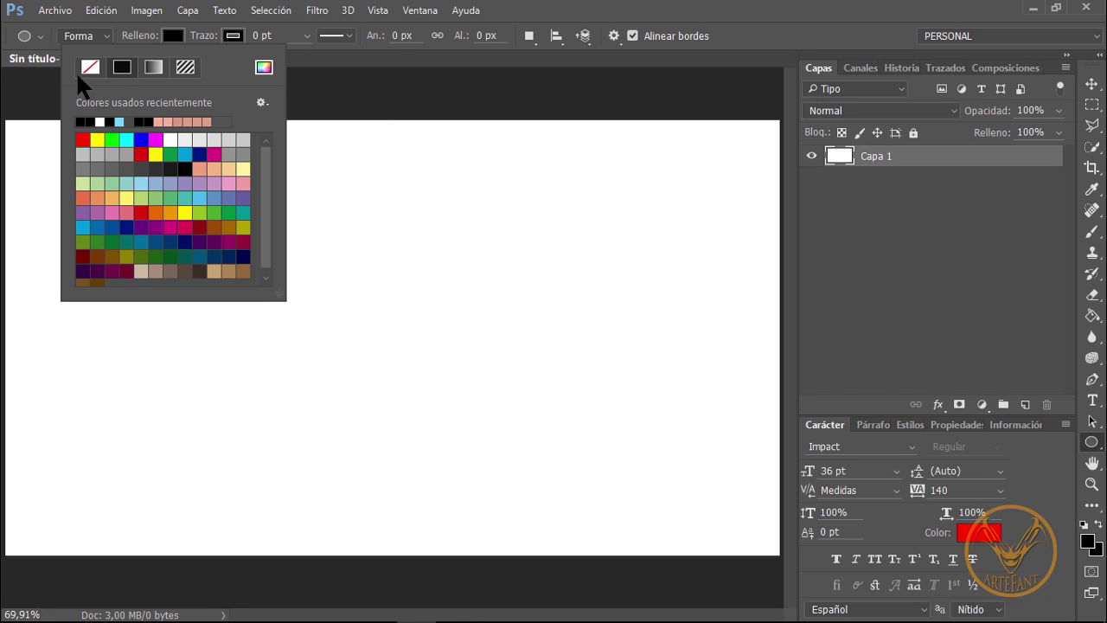
left_click(90, 70)
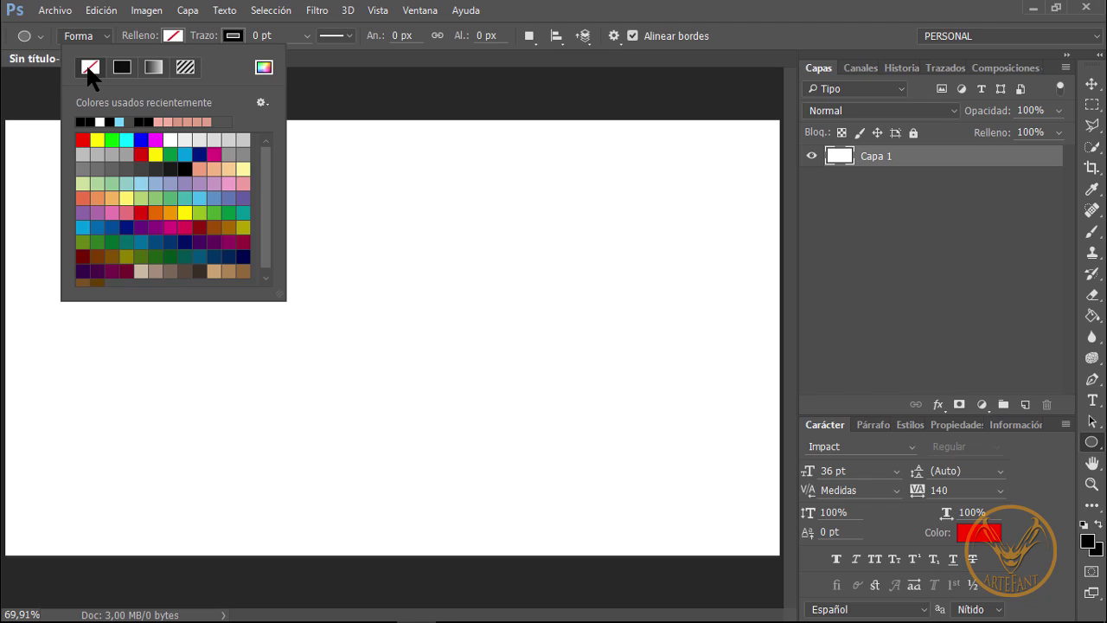
left_click(870, 15)
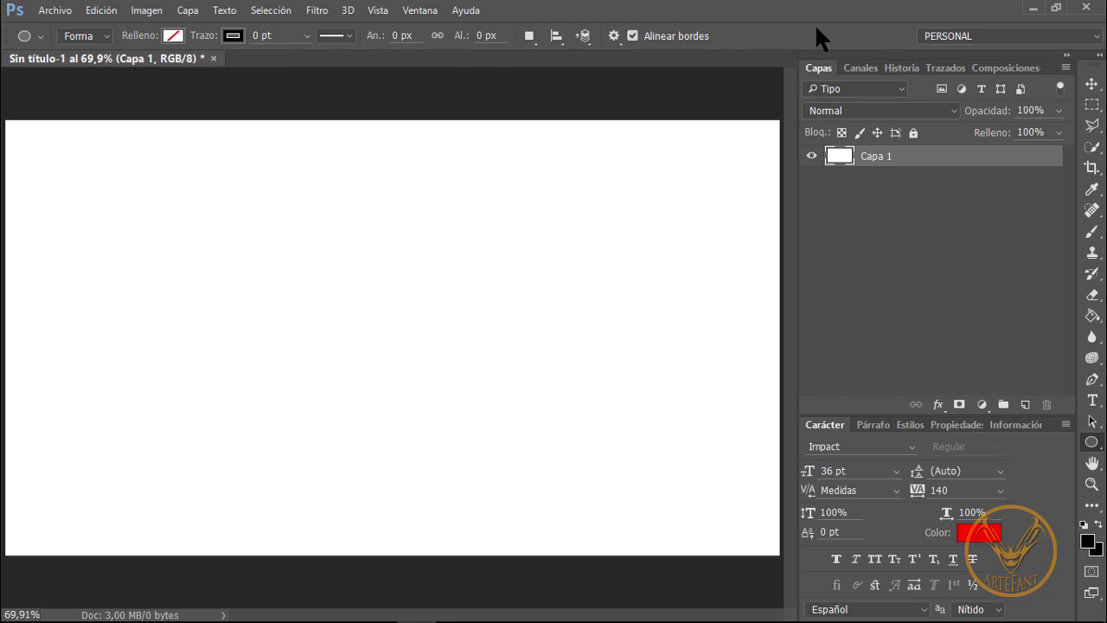
left_click(83, 39)
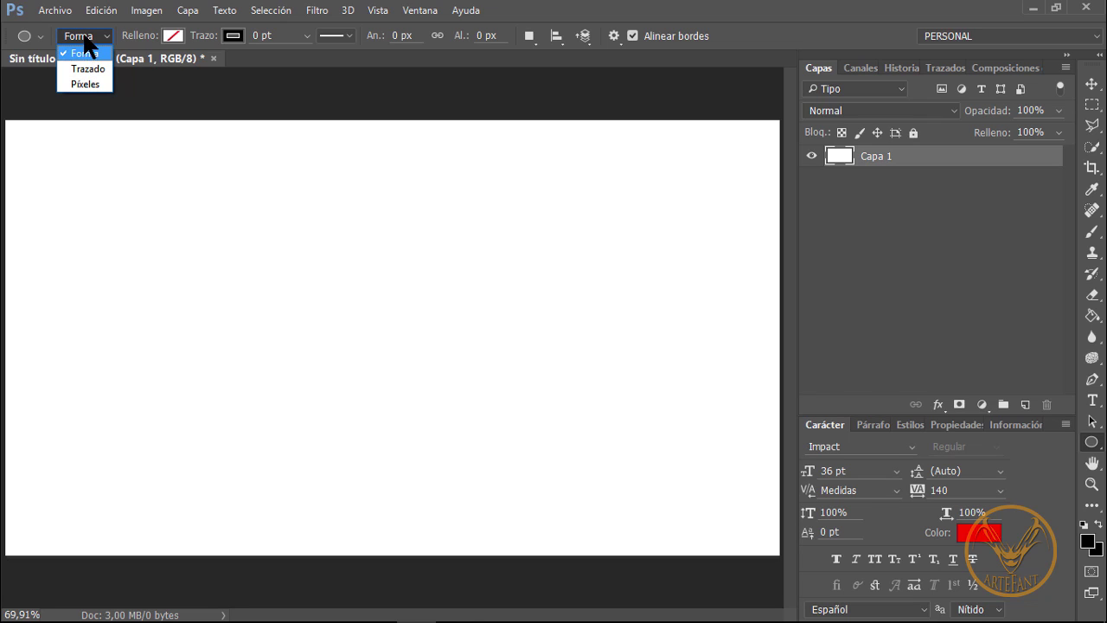
left_click(84, 52)
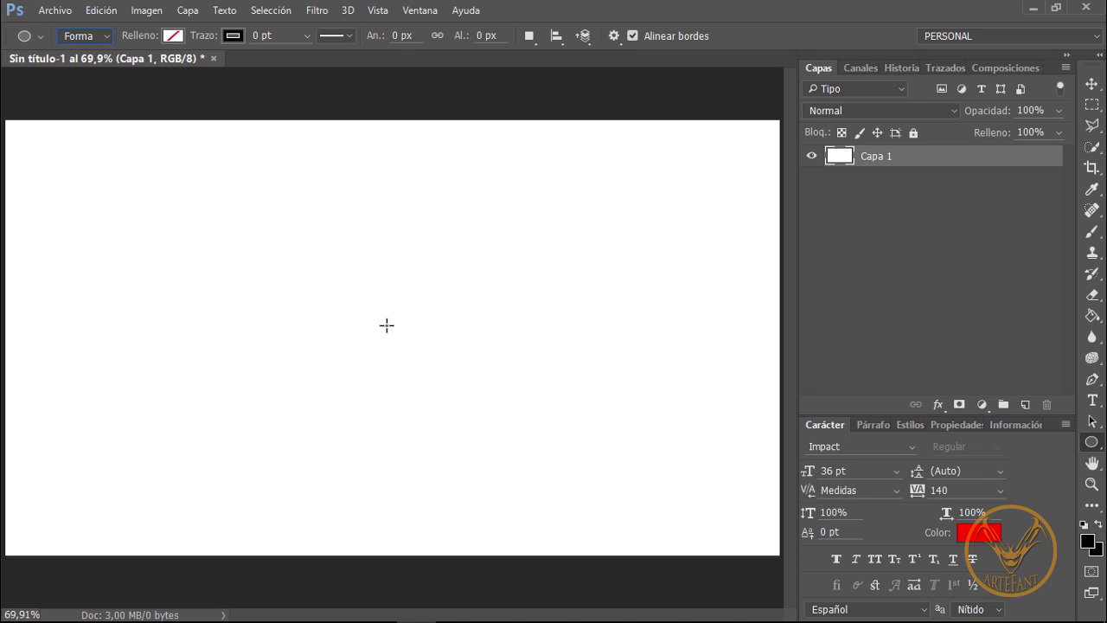
Draw a circle about 600 px across in the middle of the canvas and check its shape path.
left_click_drag(388, 326, 734, 156)
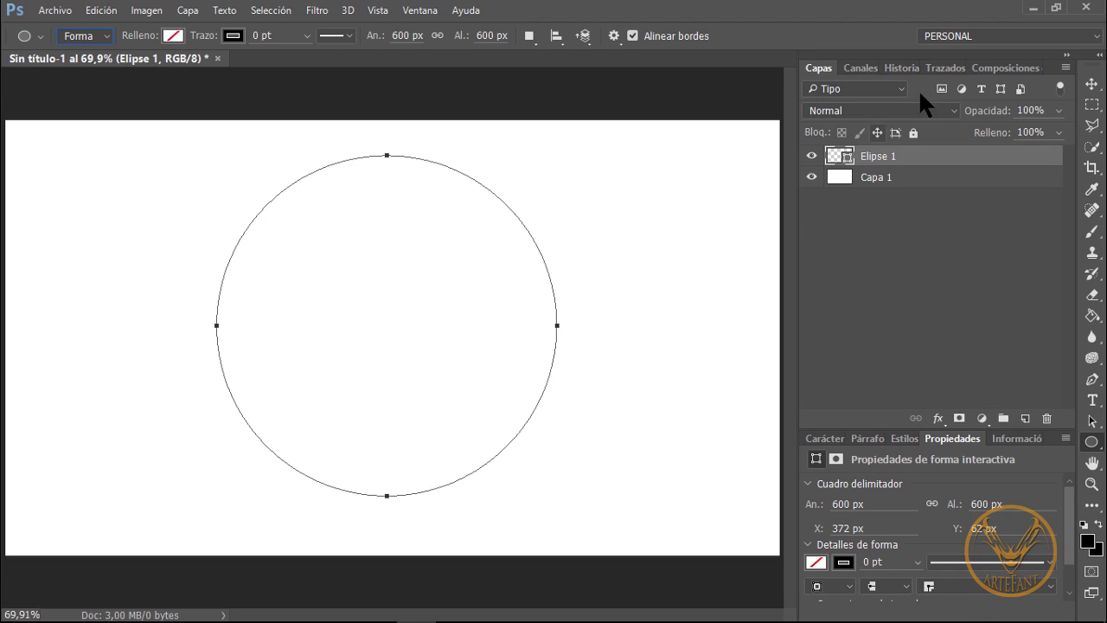
left_click(941, 66)
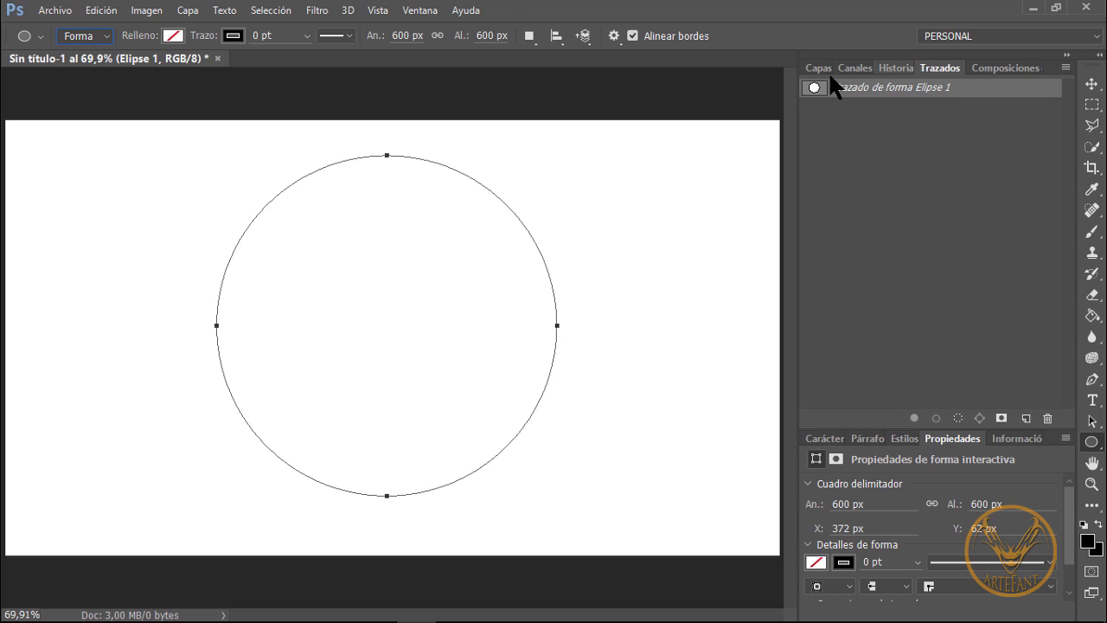
left_click(420, 11)
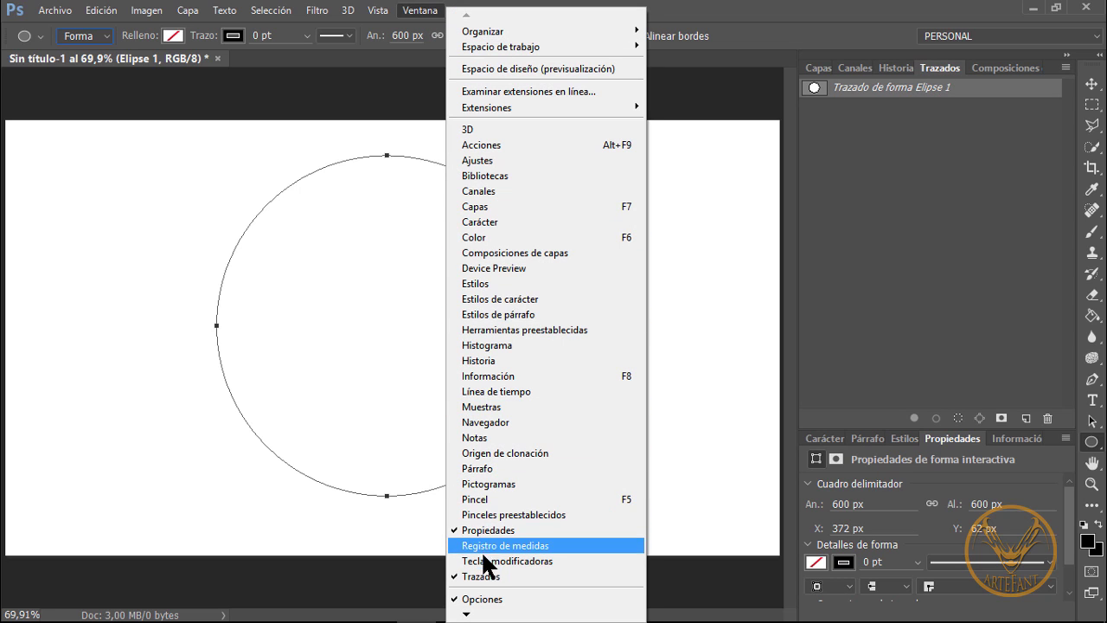
left_click(821, 83)
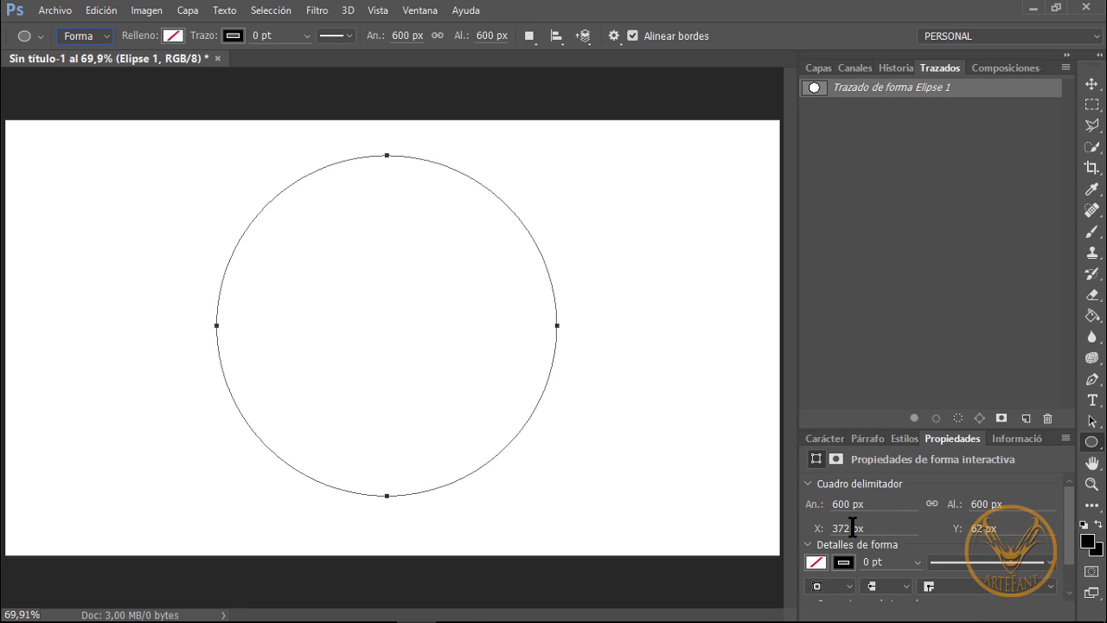
mouse_move(1069, 498)
left_mouse_down()
mouse_move(1061, 546)
mouse_move(1069, 500)
left_mouse_up()
left_click(819, 68)
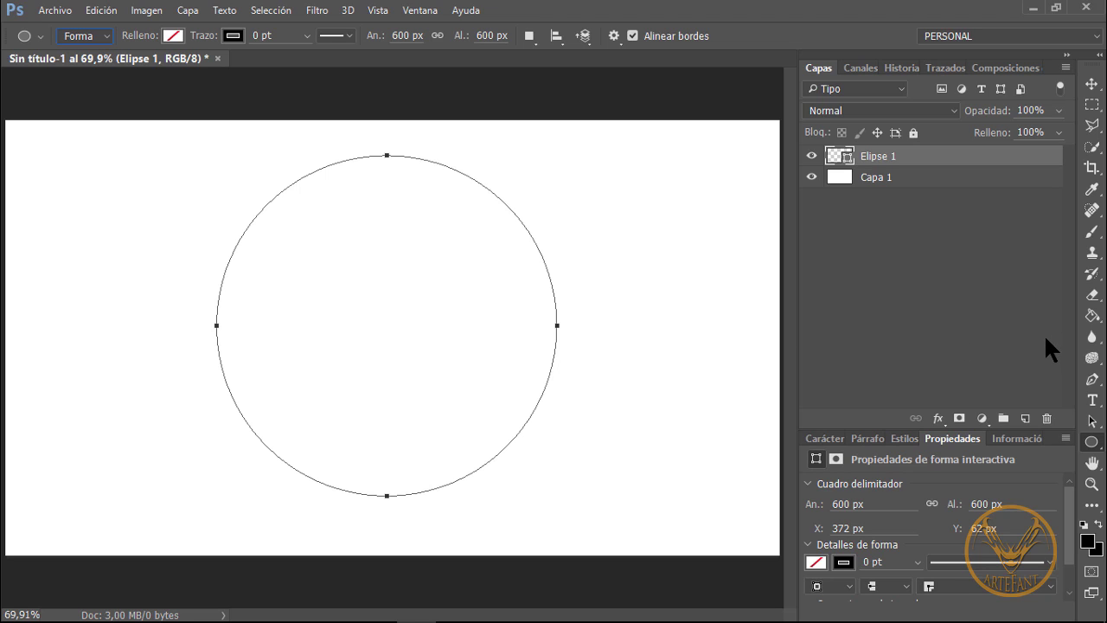
Set the text colour of the Type tool to black (000000).
left_click(1091, 400)
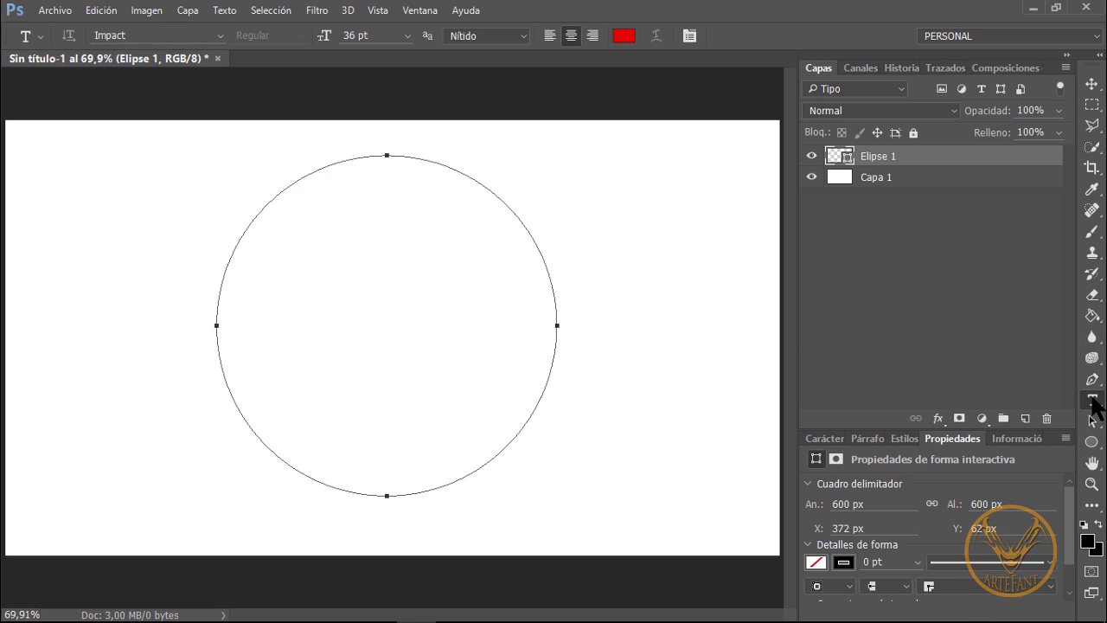
left_click(625, 36)
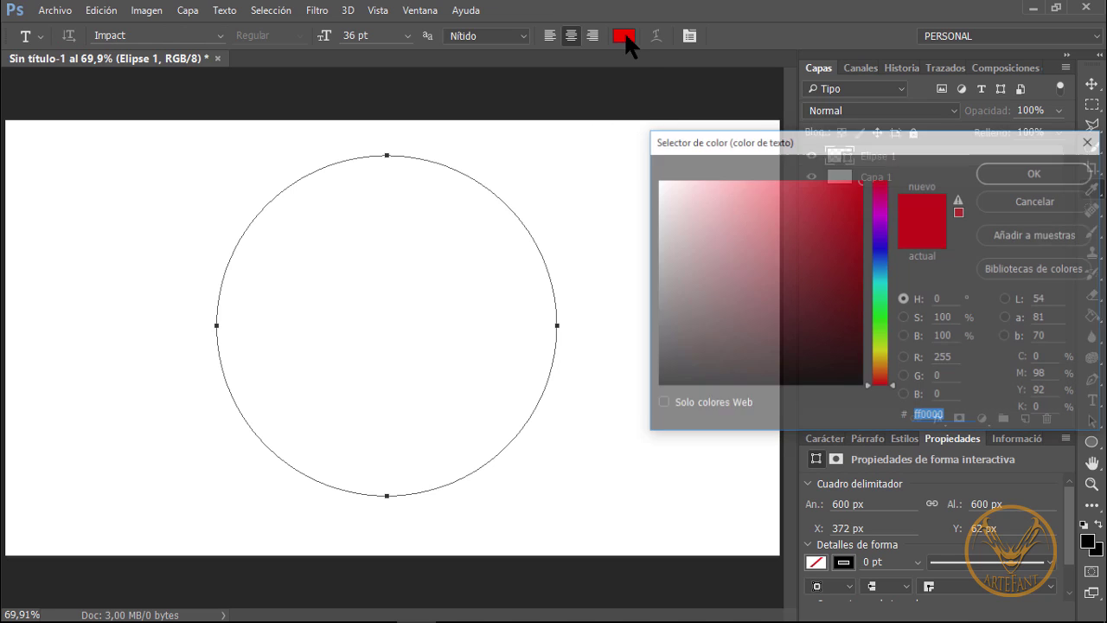
left_click(822, 352)
left_click(848, 388)
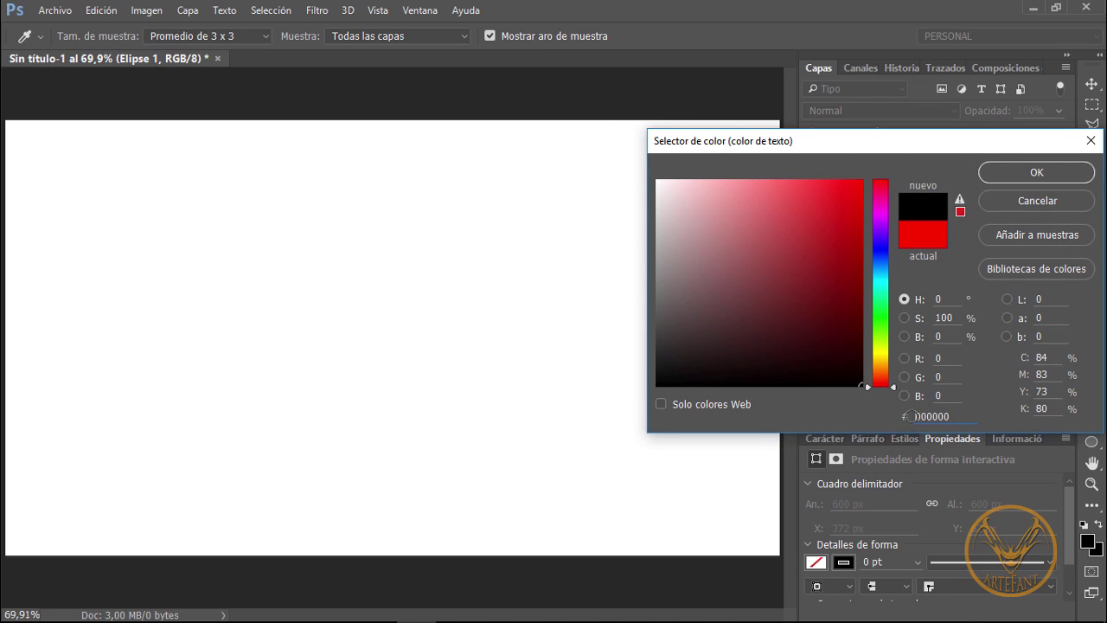
left_click(1030, 171)
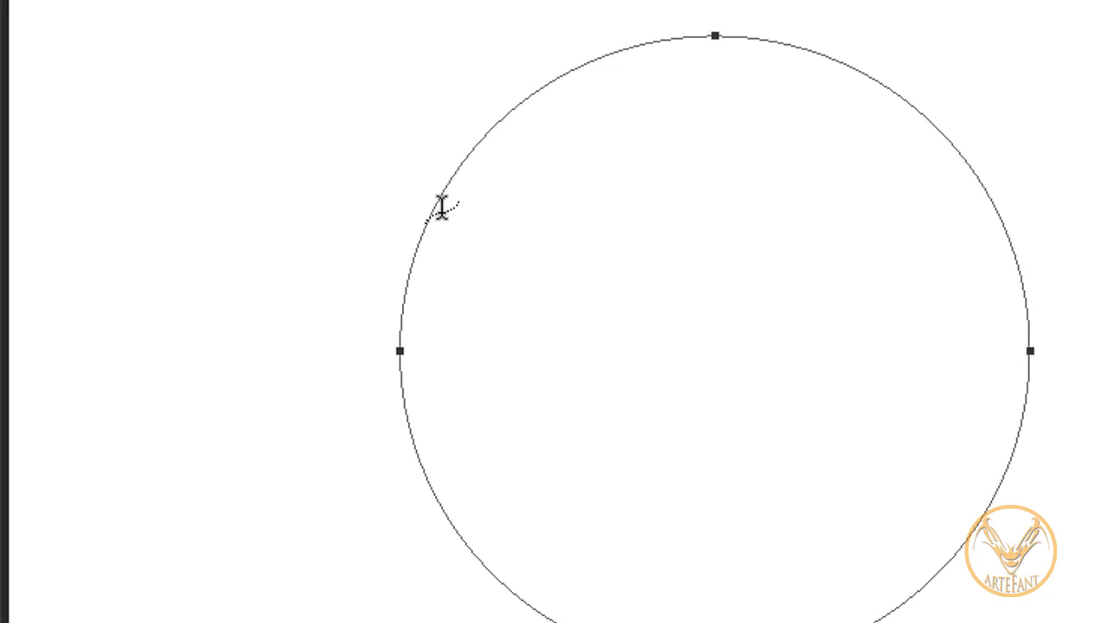
Fill the inside of the circle with 24 pt area text made of repeated capital A letters, and commit it.
left_click(632, 83)
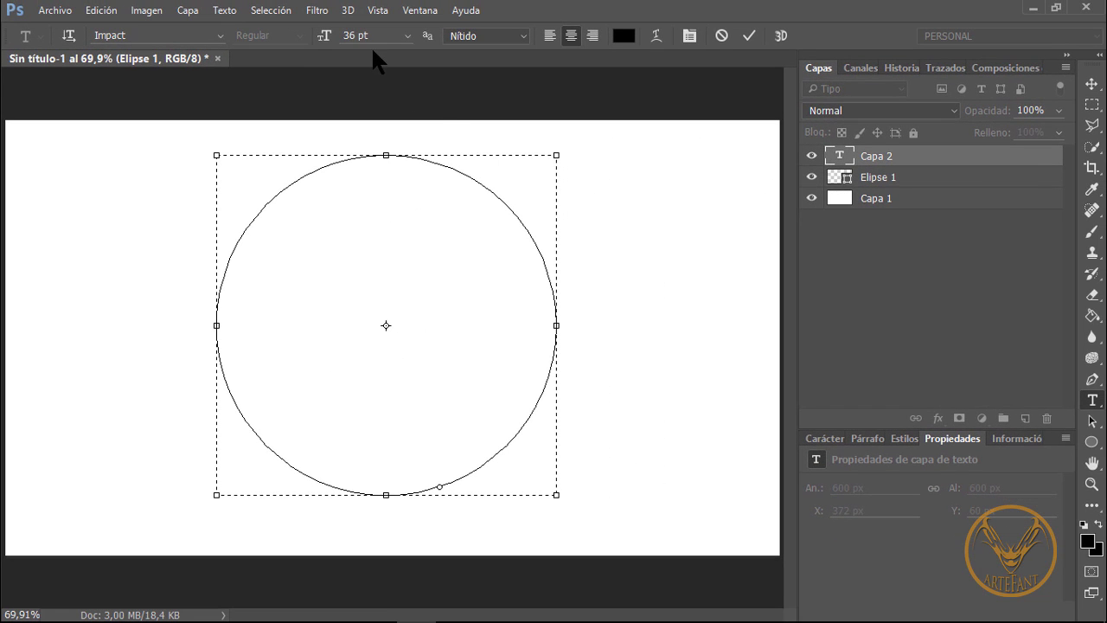
left_click(406, 33)
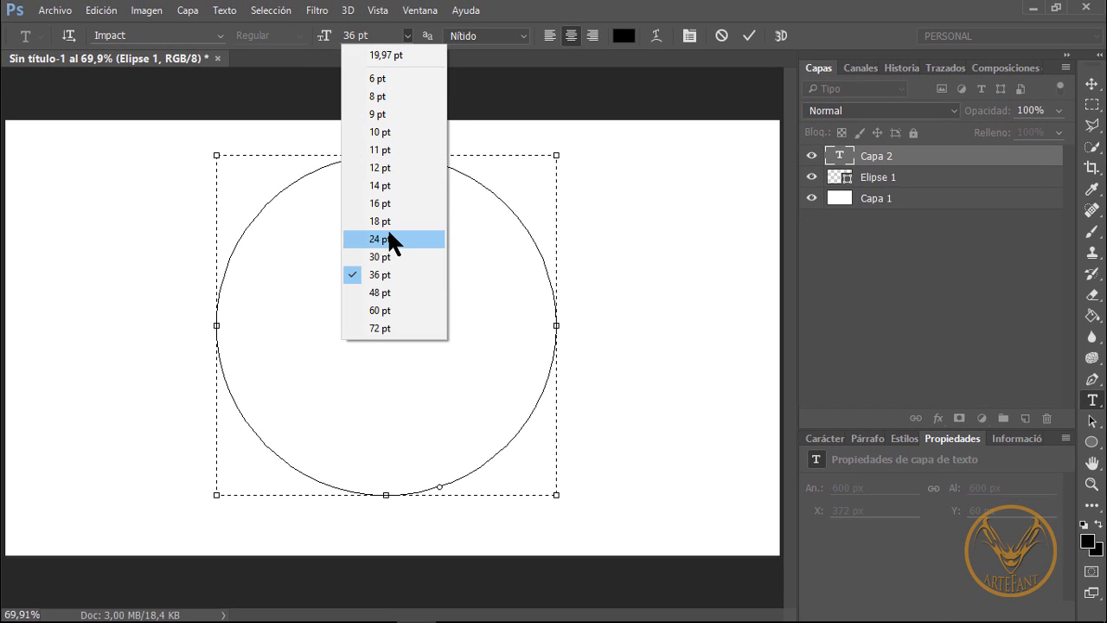
left_click(423, 232)
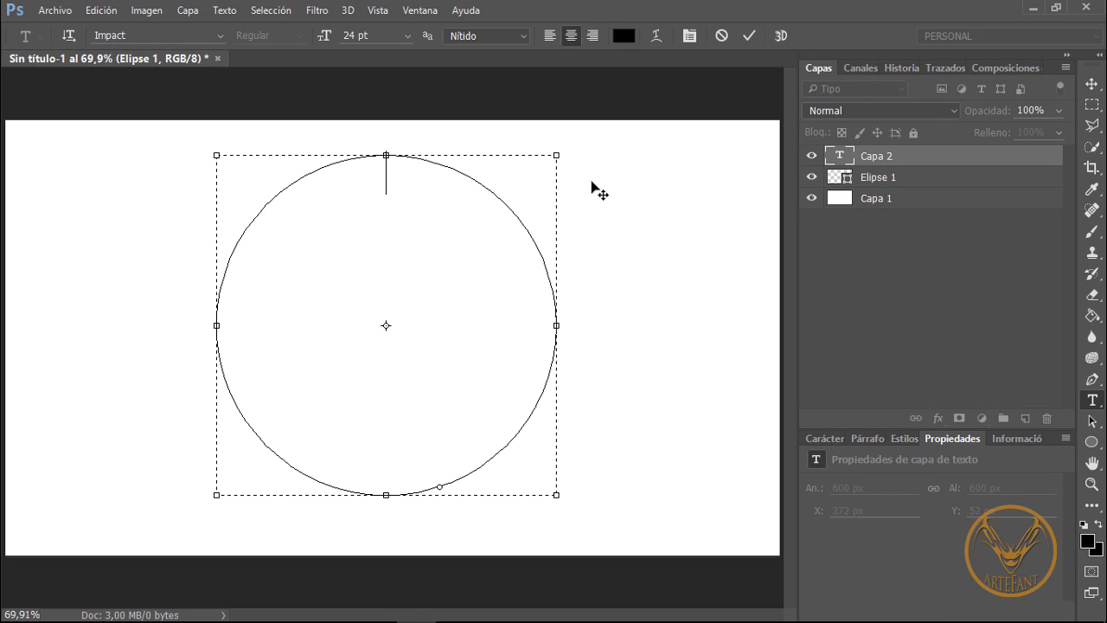
type("AA")
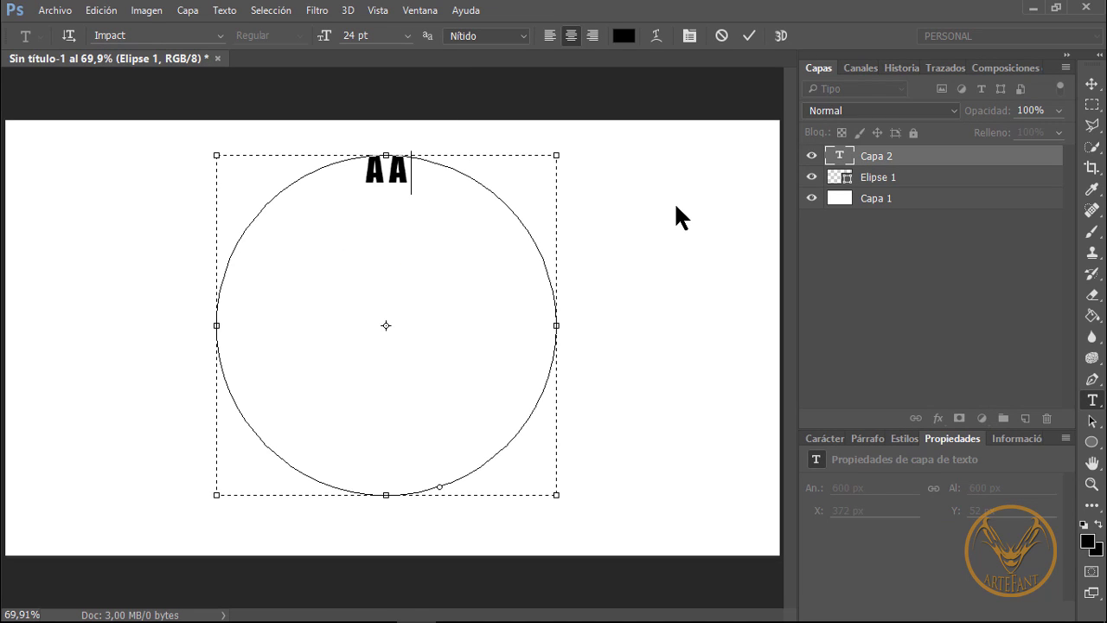
type("AAA")
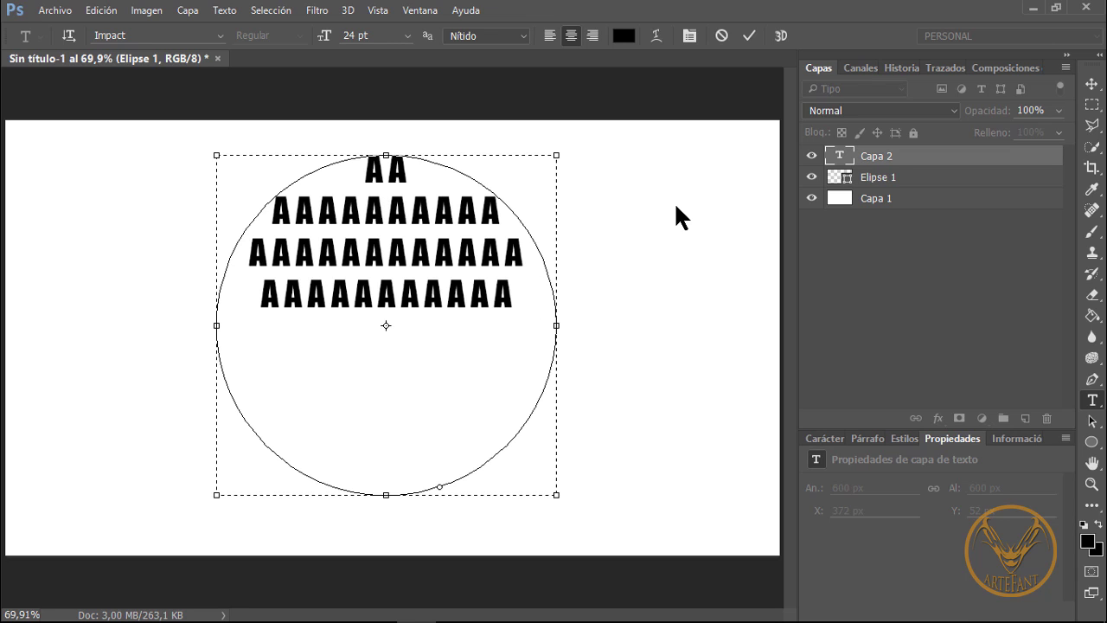
type("  AAAAAAAAAAAAAAAAAAAAAAAAAAAAAAAAAAAAAAAAAA")
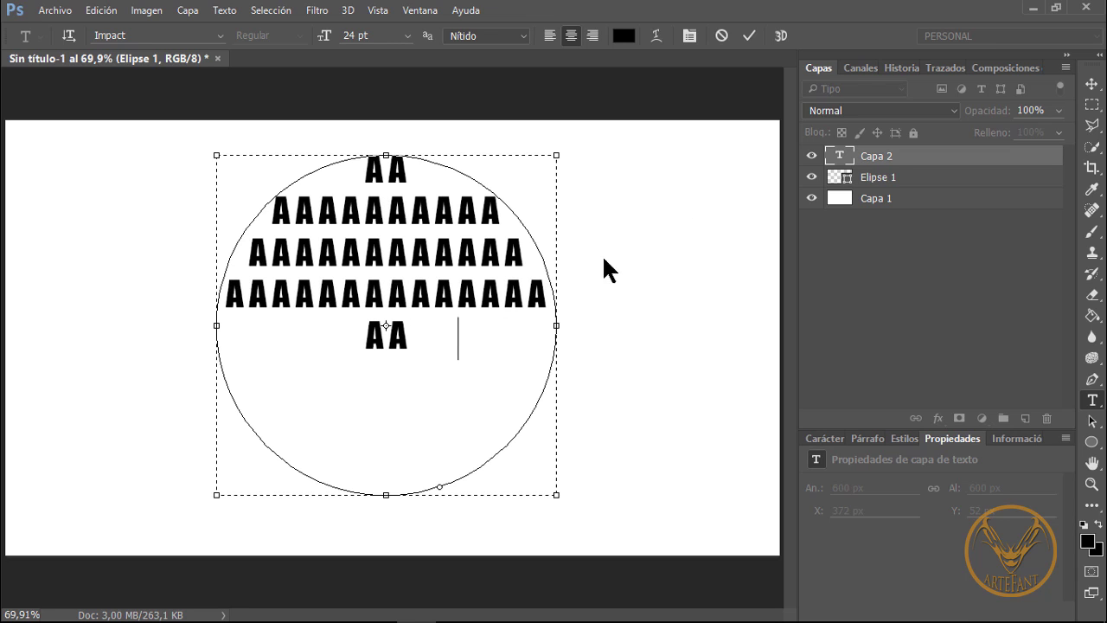
type("AAAAAAA")
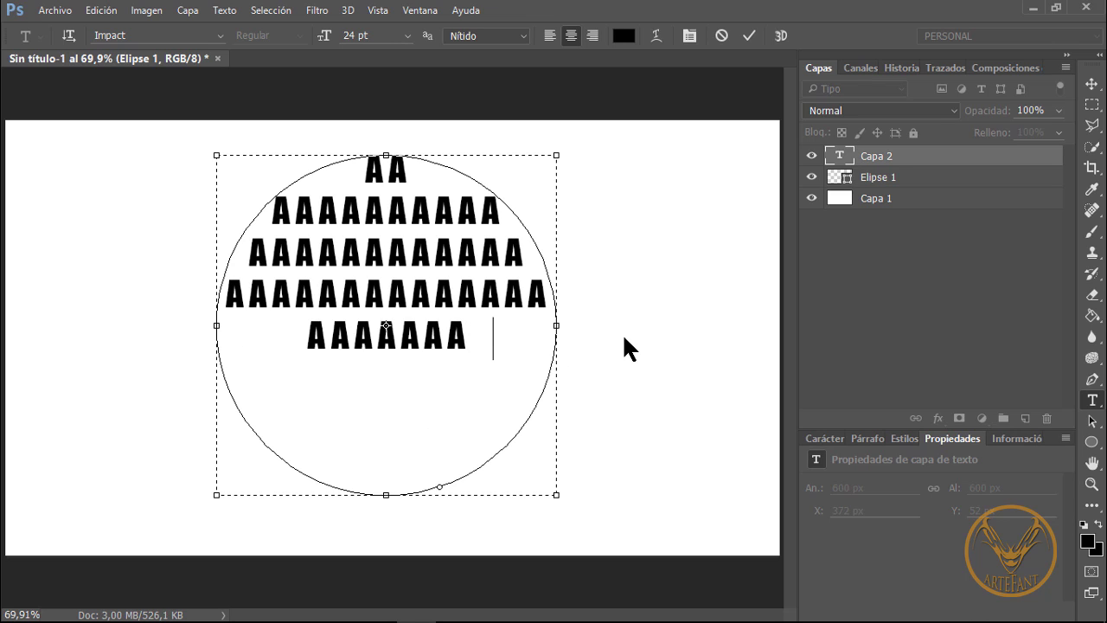
type("AAAAAAAAAAAAAA")
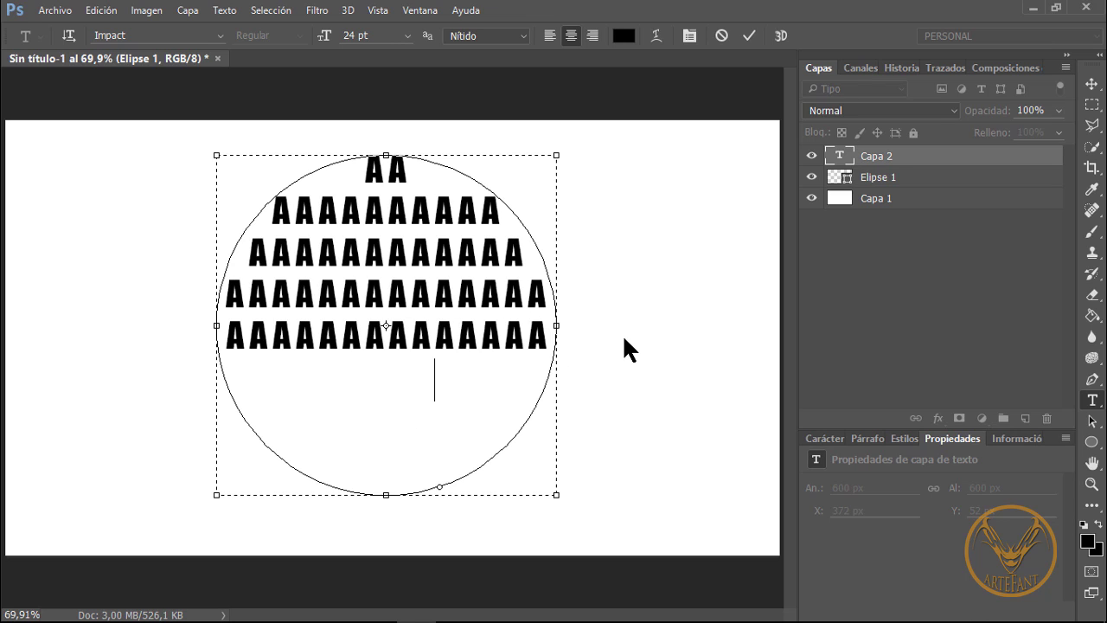
type("AAAAAAAAAAA")
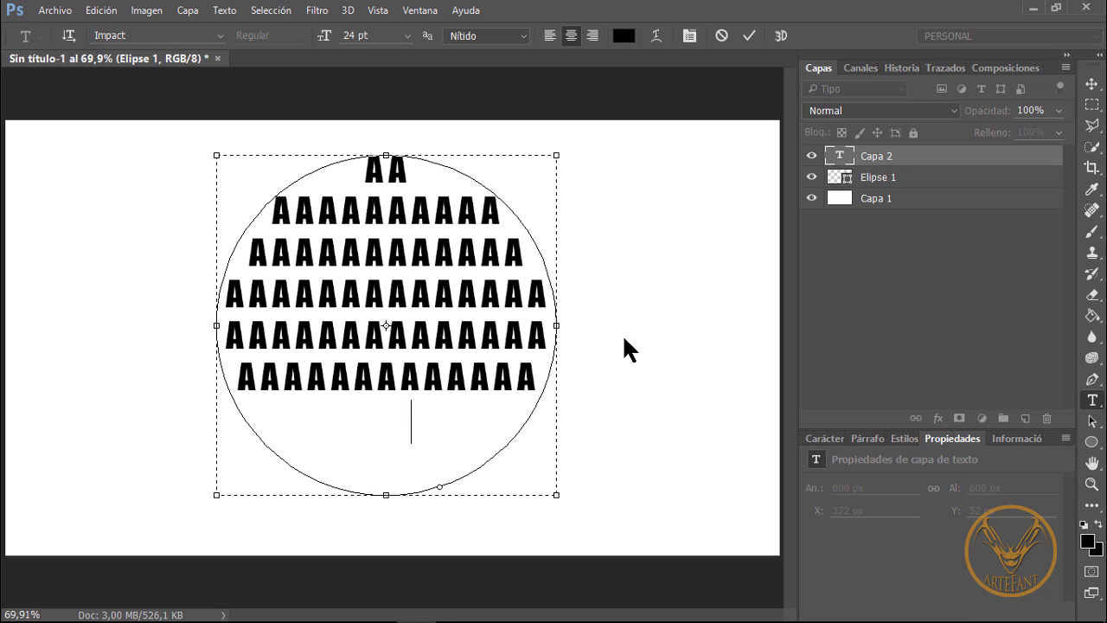
type("AAAAAAAAAAA")
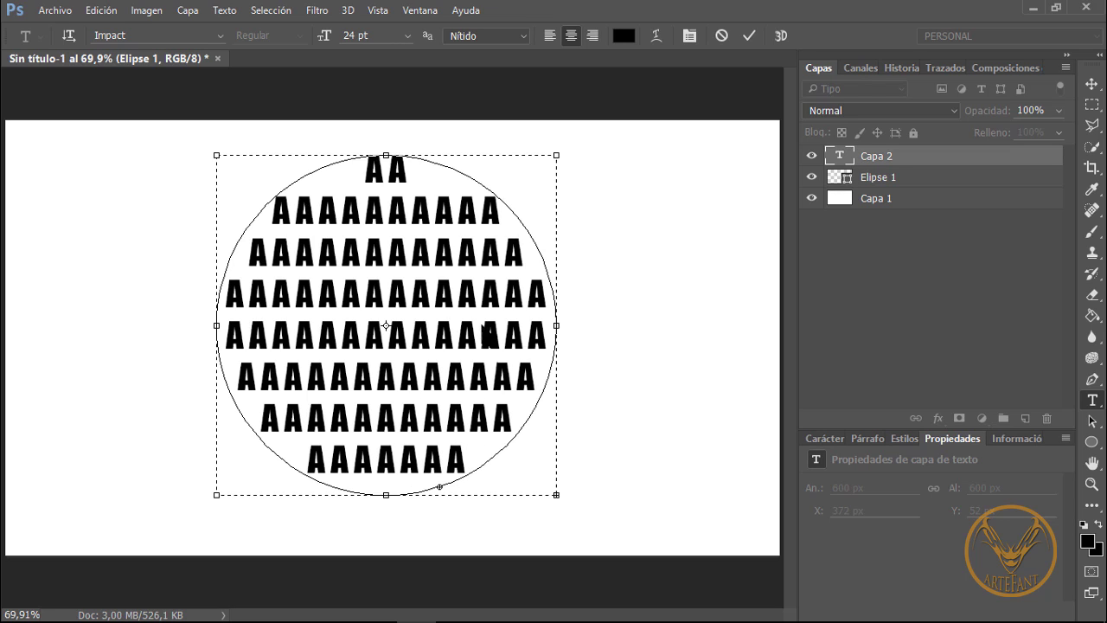
left_click(749, 35)
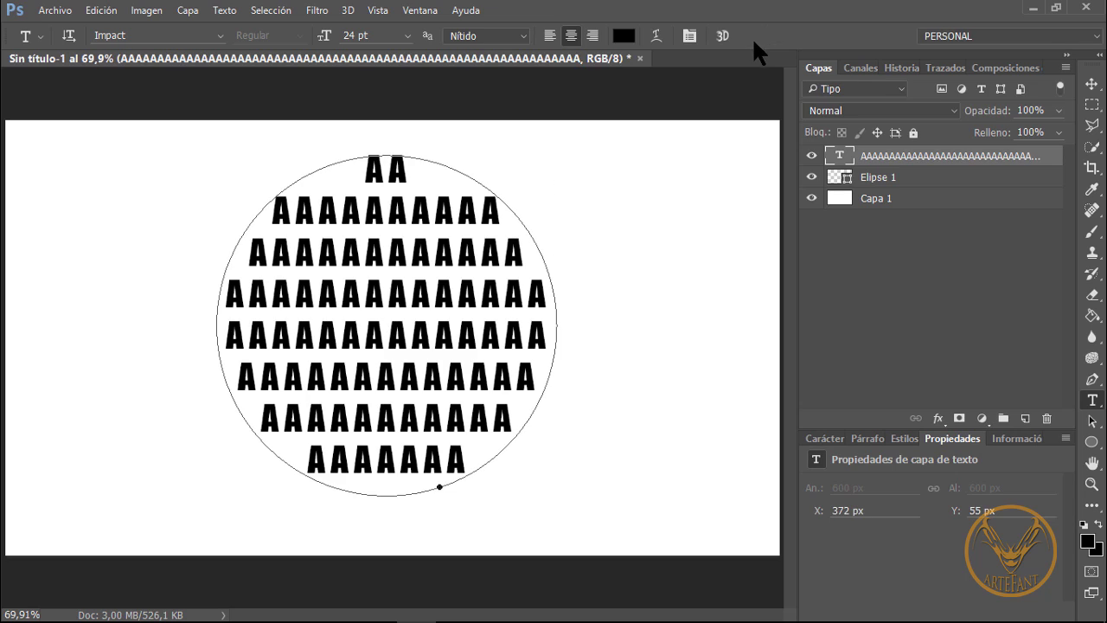
Delete the text layer and the Elipse 1 shape layer, leaving only Capa 1.
left_click(1091, 83)
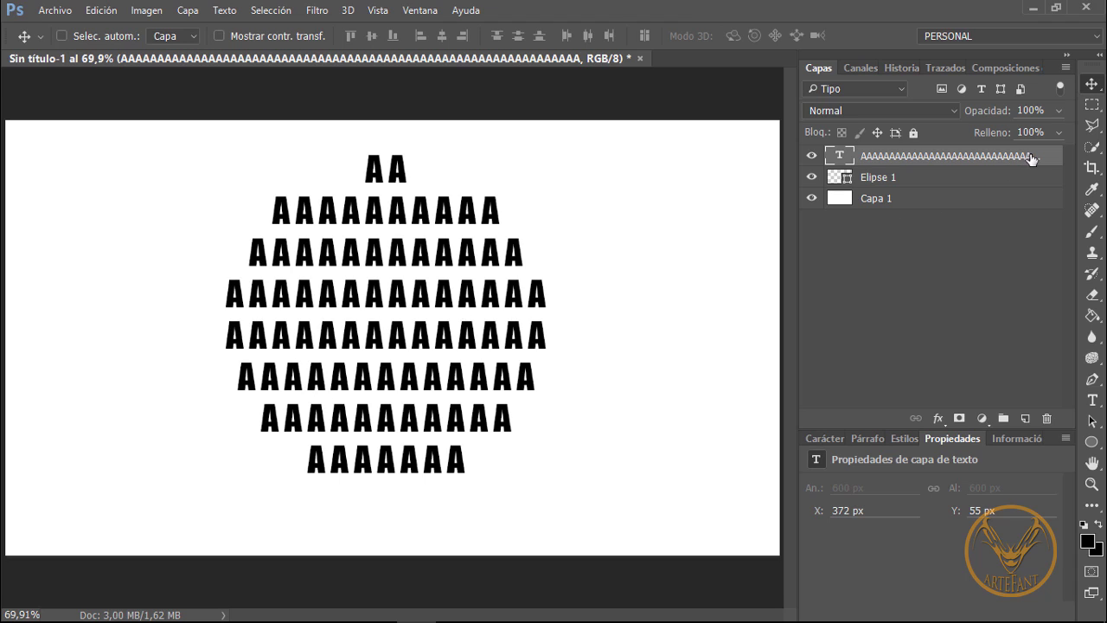
left_click_drag(1029, 156, 1048, 419)
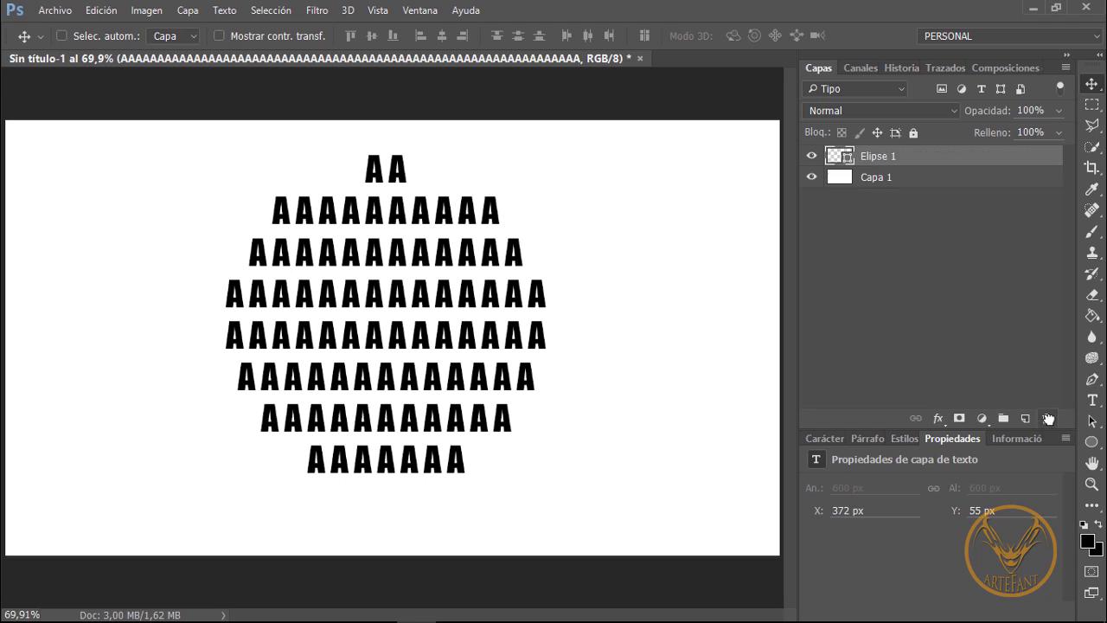
left_click(944, 67)
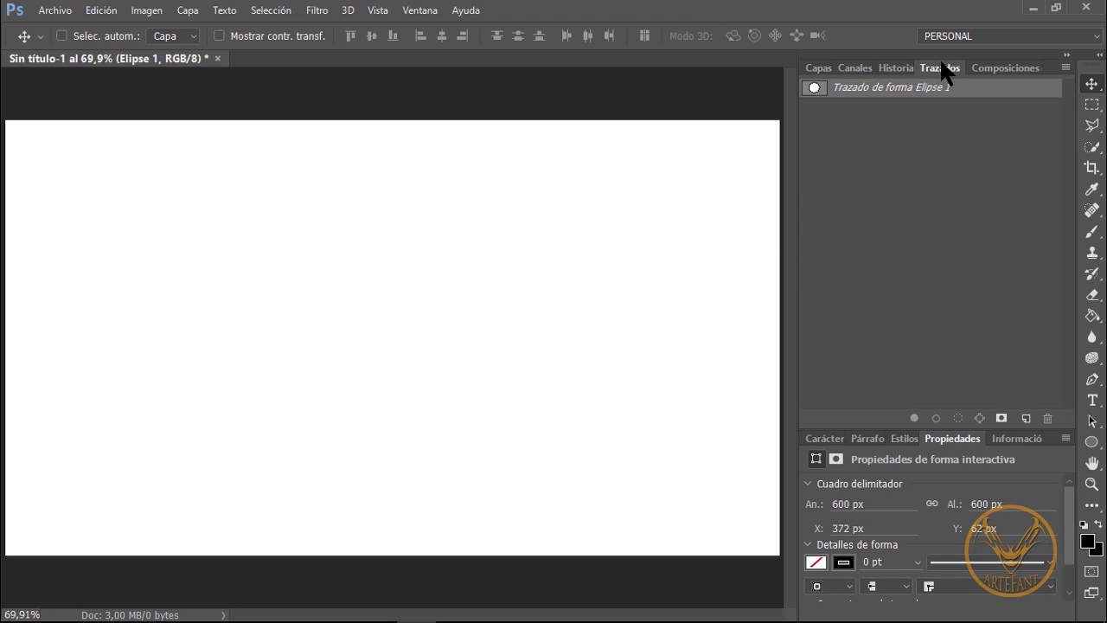
left_click(816, 71)
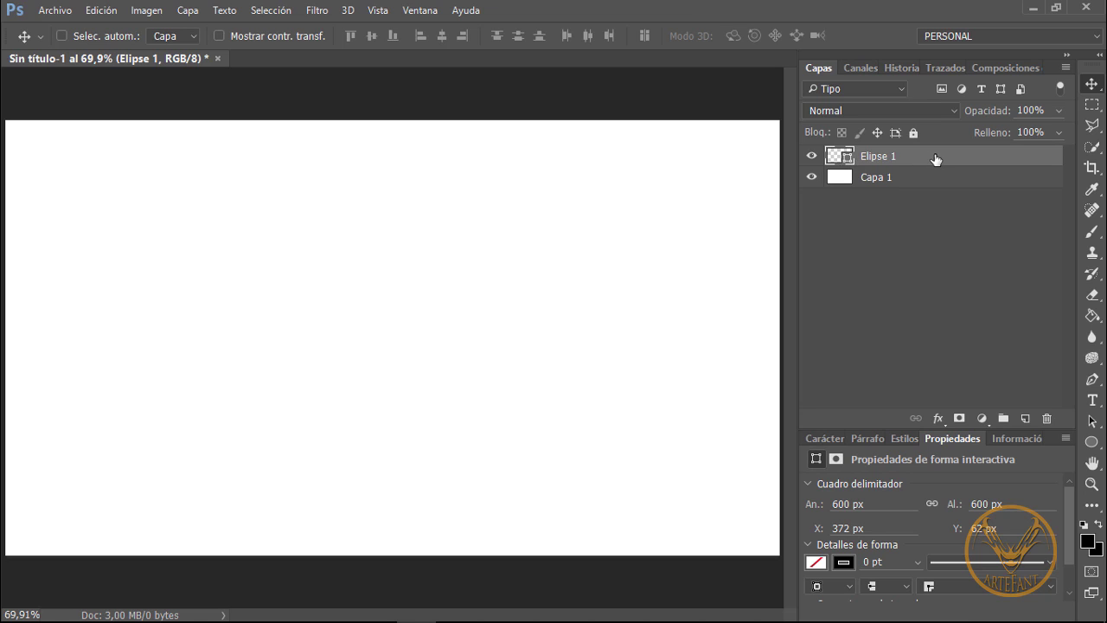
left_click_drag(967, 180, 1047, 419)
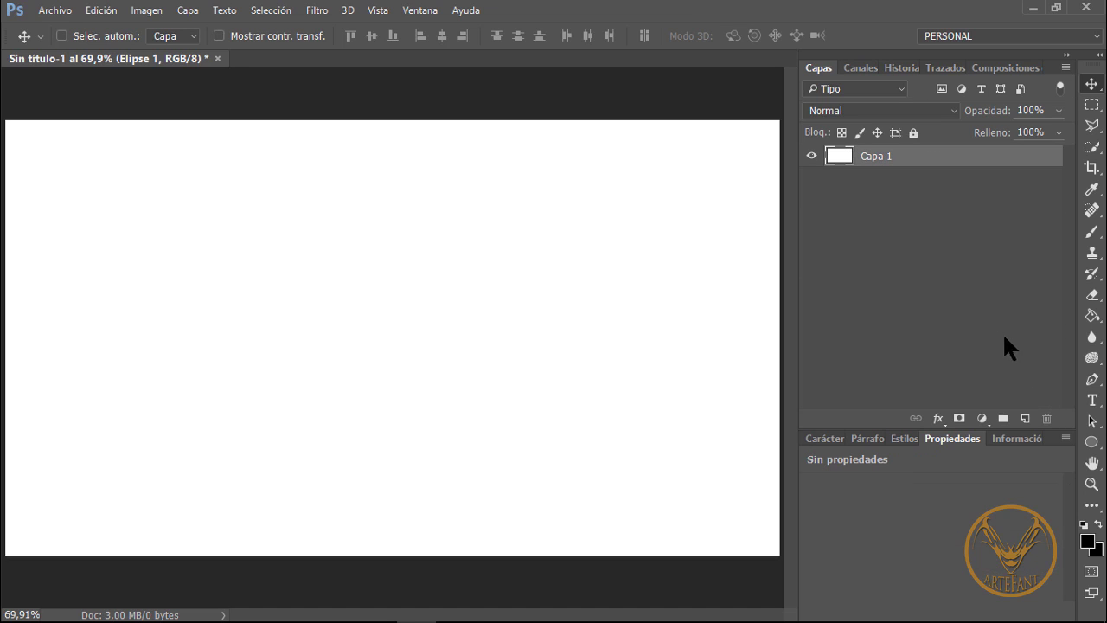
Draw a new unfilled circle about 638 px across in the middle of the canvas with the Ellipse tool.
left_click(1092, 441)
right_click(1091, 441)
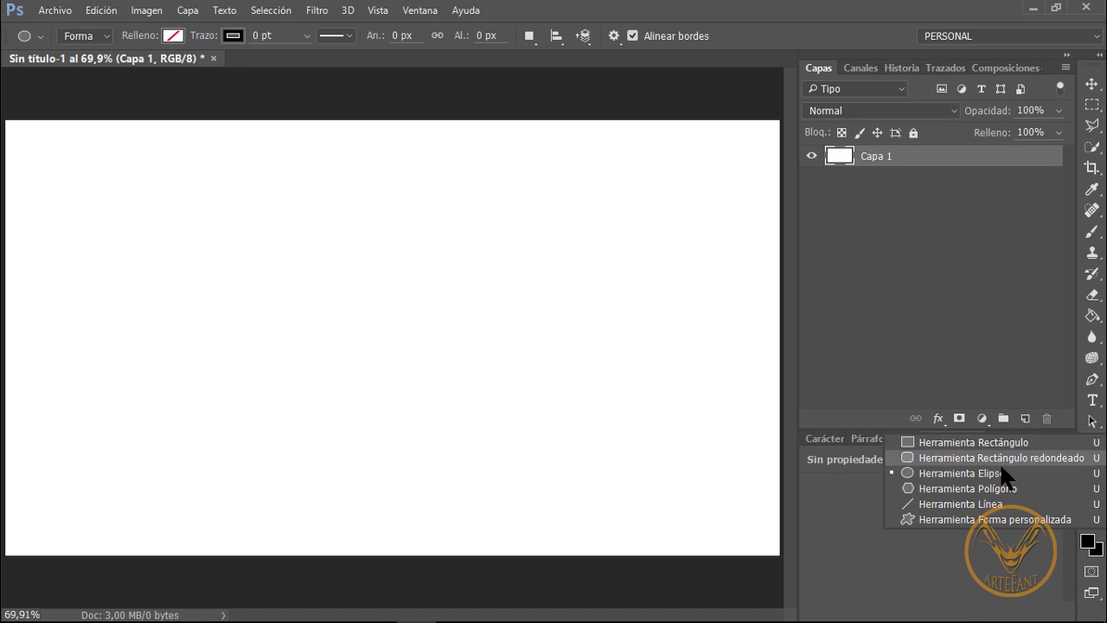
left_click(988, 475)
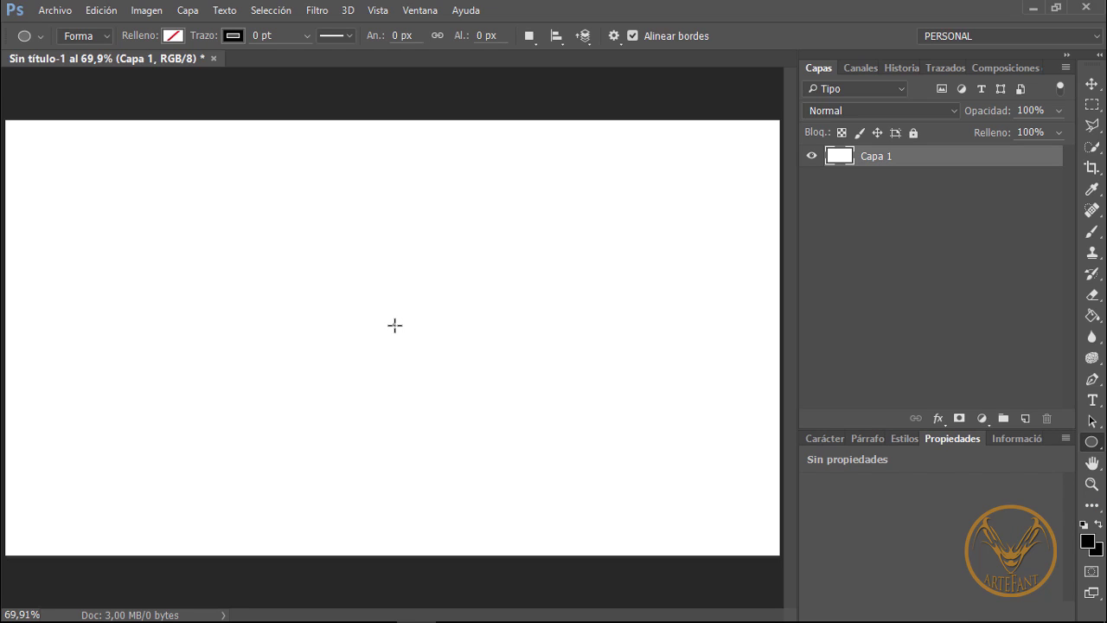
left_click_drag(394, 326, 835, 154)
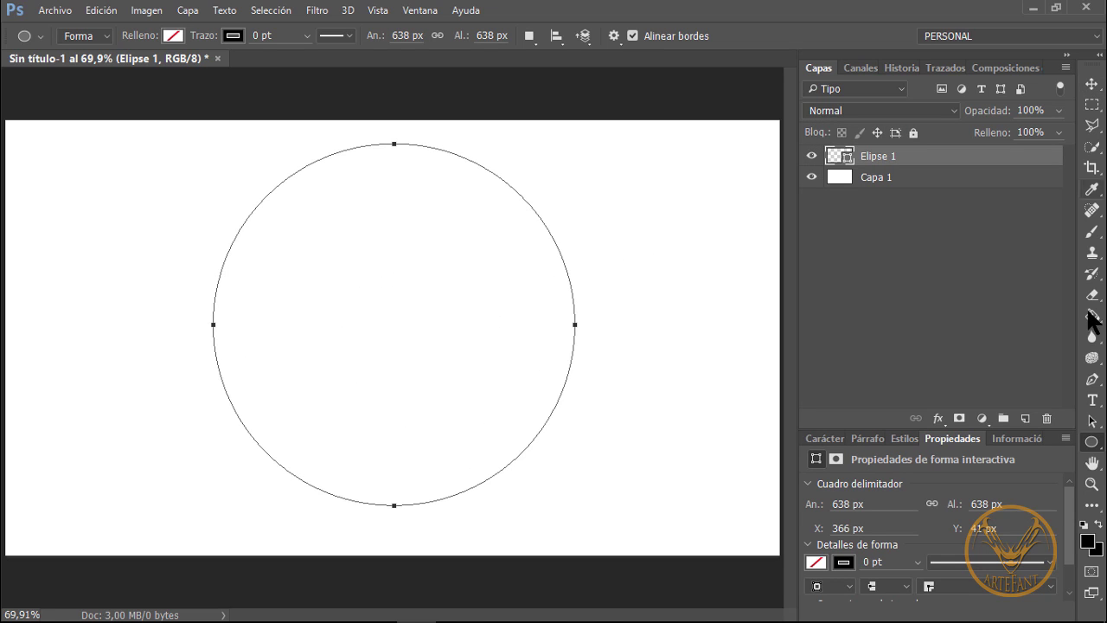
Centre the circle on the canvas at X 364, Y 65 px with the Path Selection tool, and check its shape path.
left_click(1093, 422)
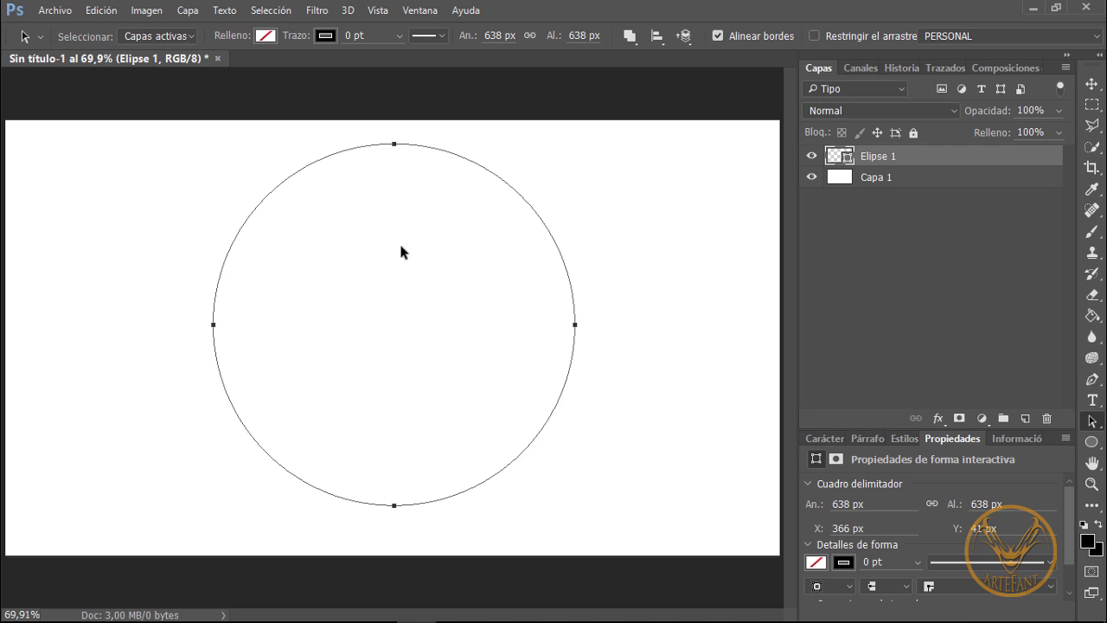
left_click_drag(401, 247, 401, 264)
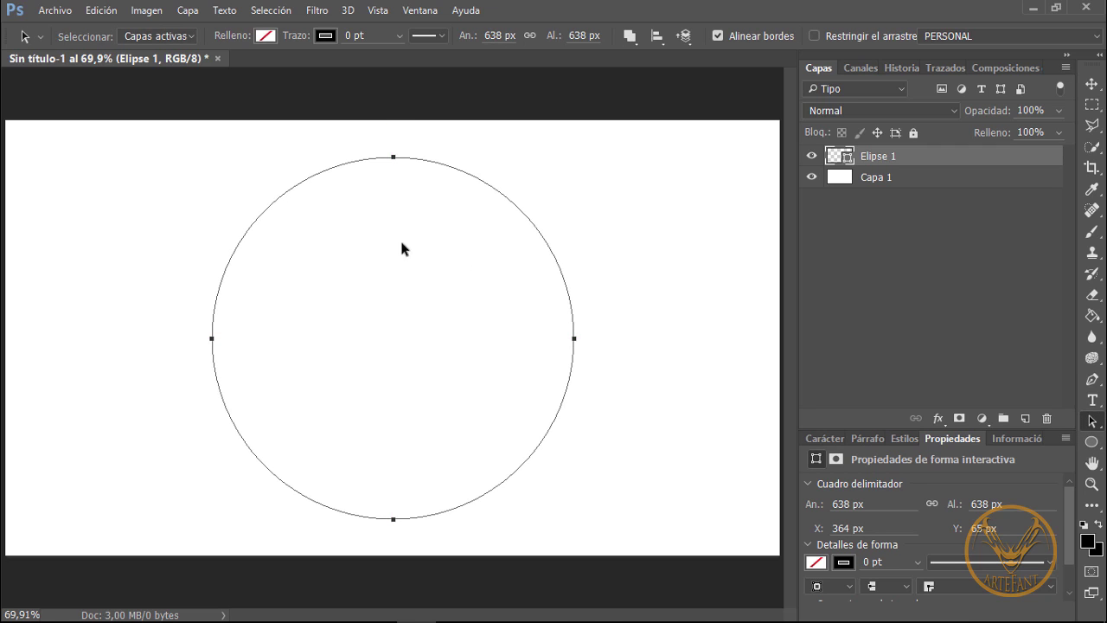
left_click(379, 10)
mouse_move(413, 281)
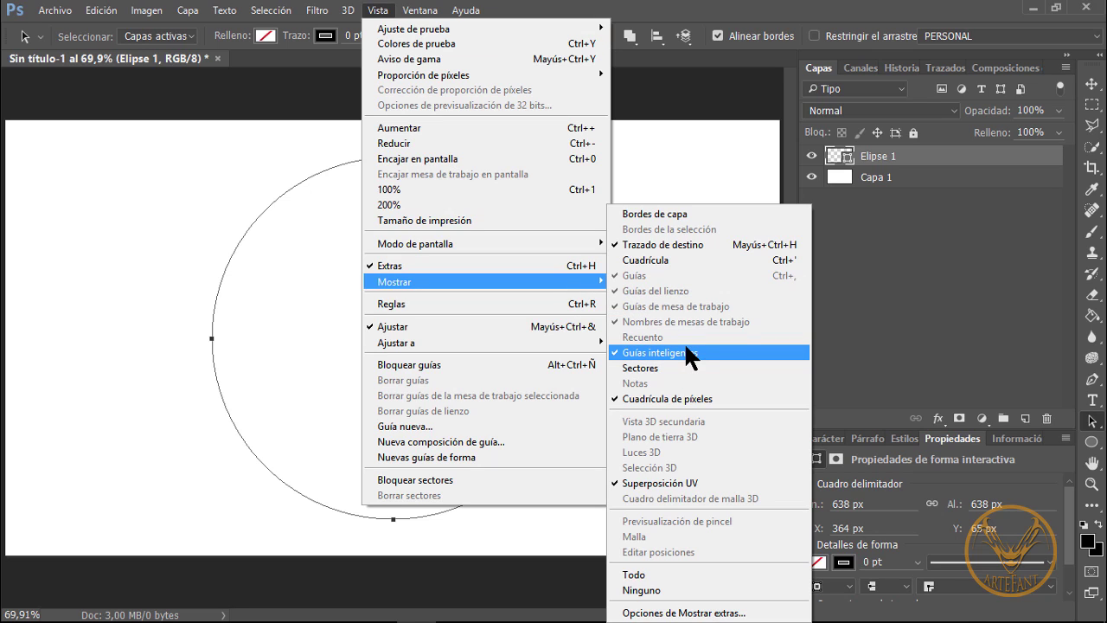
left_click(783, 26)
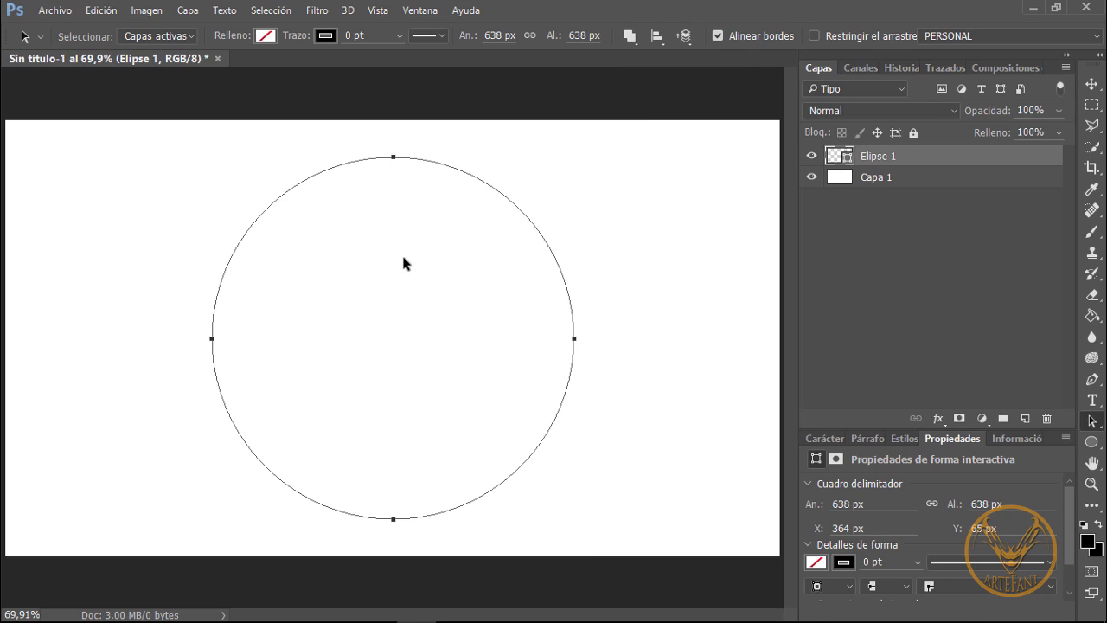
mouse_move(403, 261)
left_mouse_down()
mouse_move(400, 225)
mouse_move(410, 267)
mouse_move(371, 267)
mouse_move(387, 248)
mouse_move(415, 262)
mouse_move(408, 277)
mouse_move(401, 264)
left_mouse_up()
left_click(943, 67)
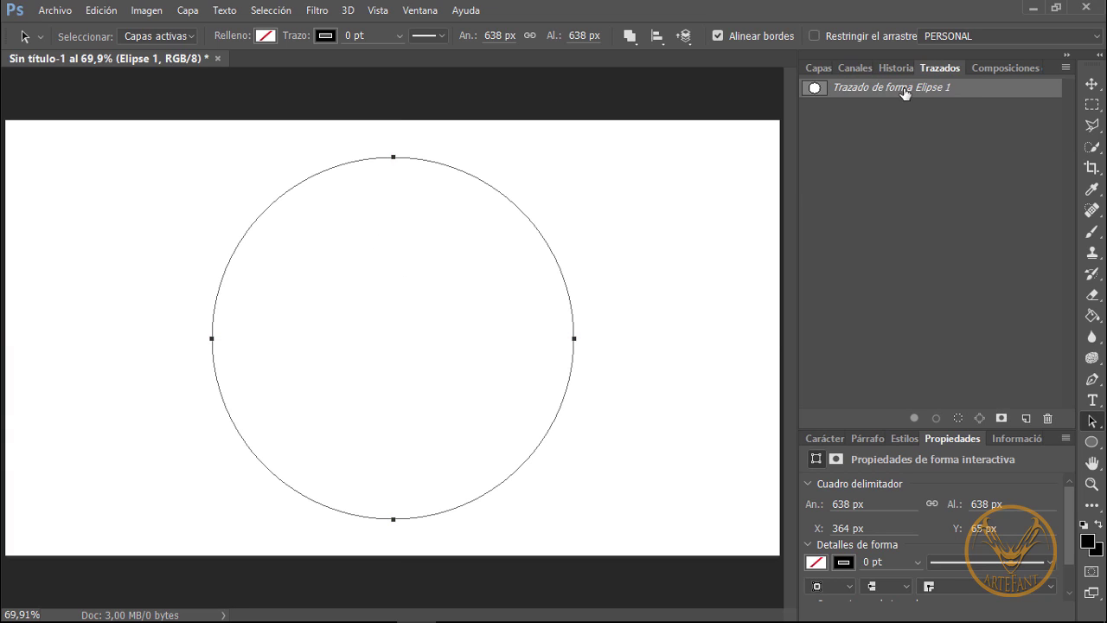
left_click(818, 65)
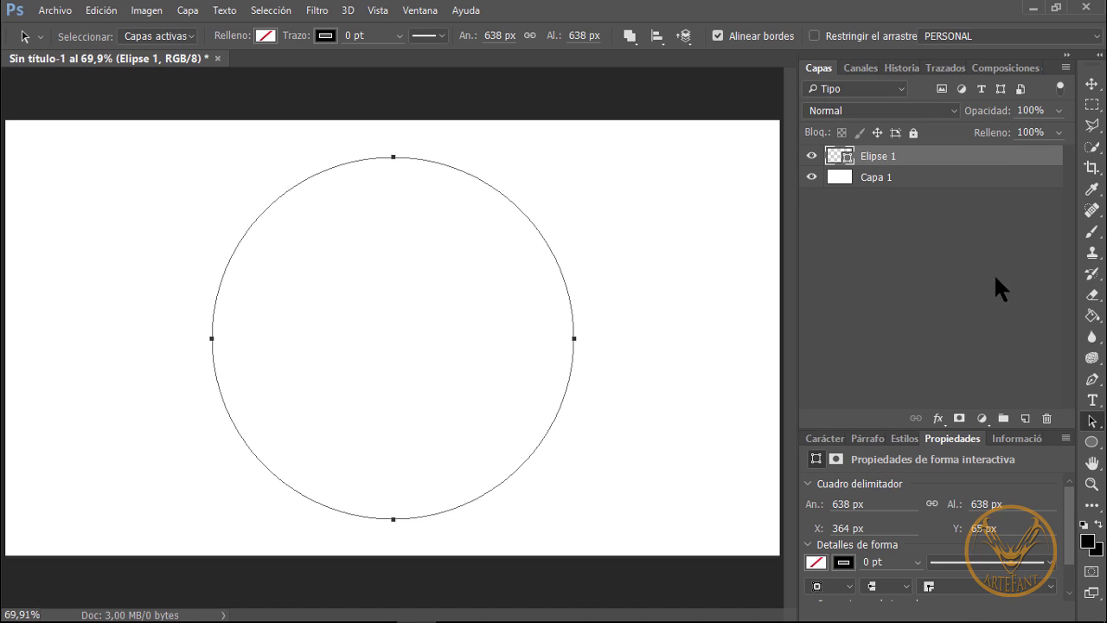
Add the 24 pt Impact text "ArteFant" along the outline of the circle, starting at its left side, and commit it.
left_click(1091, 399)
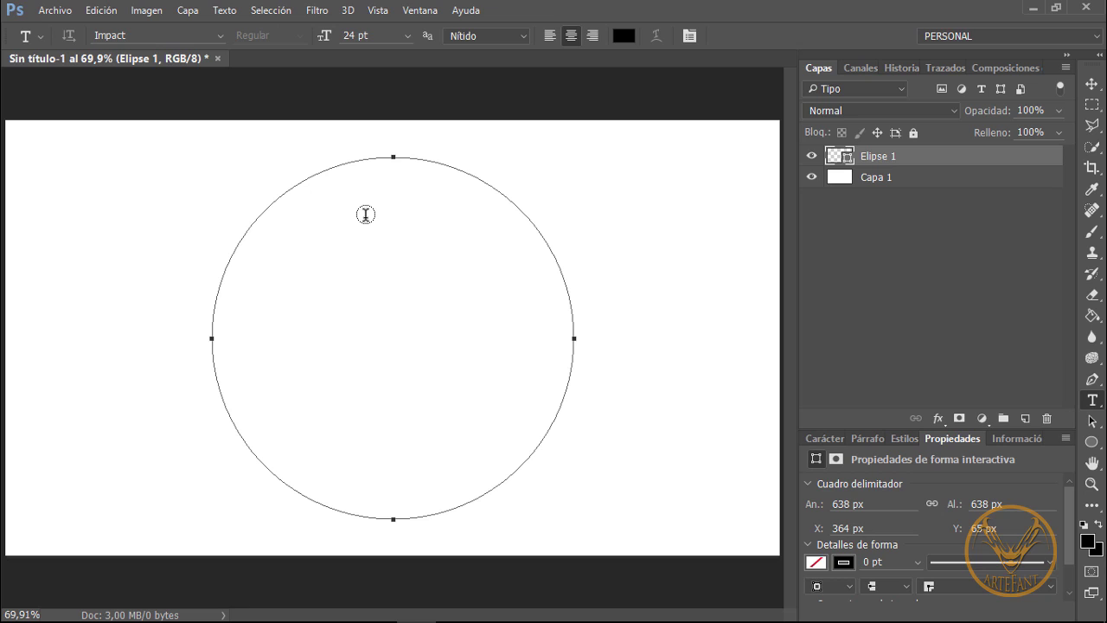
left_click(216, 294)
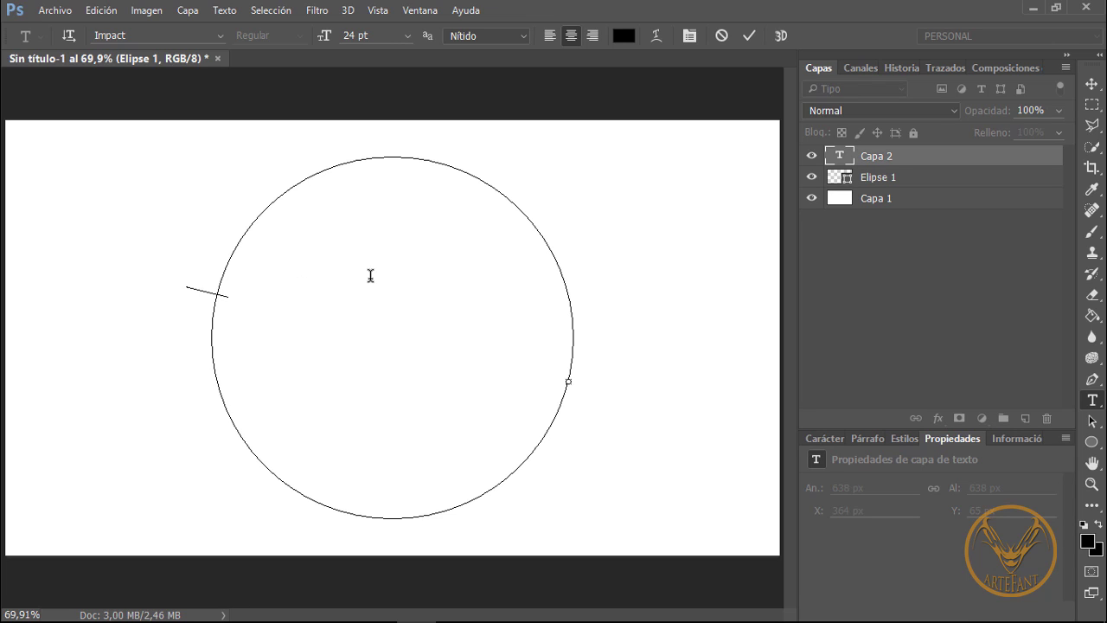
type("a")
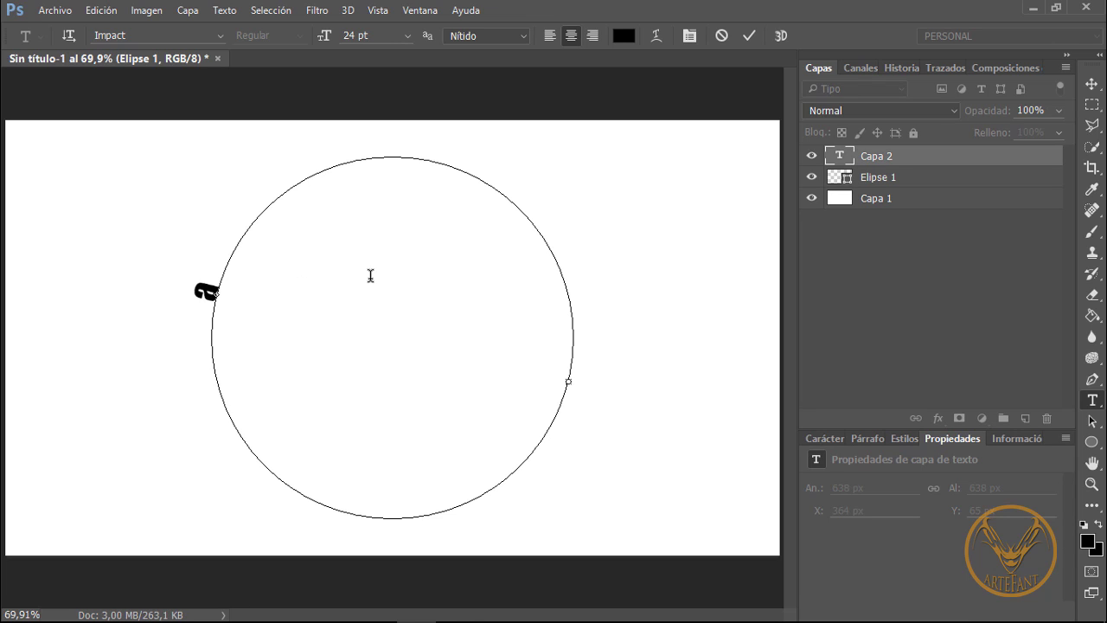
key("BackSpace")
type("Arte")
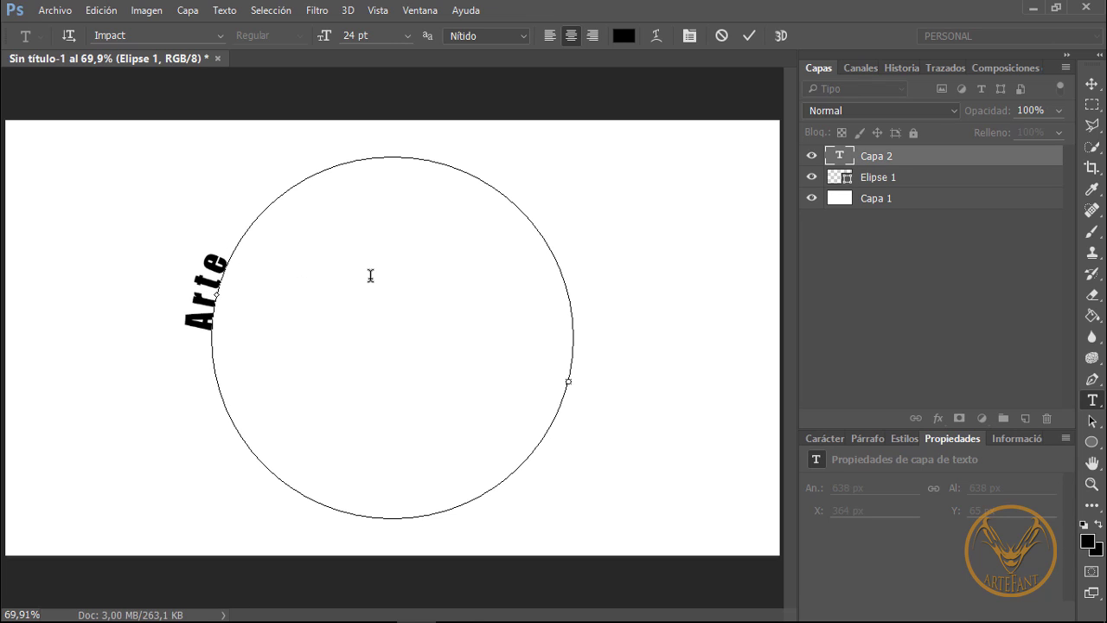
type("Fant")
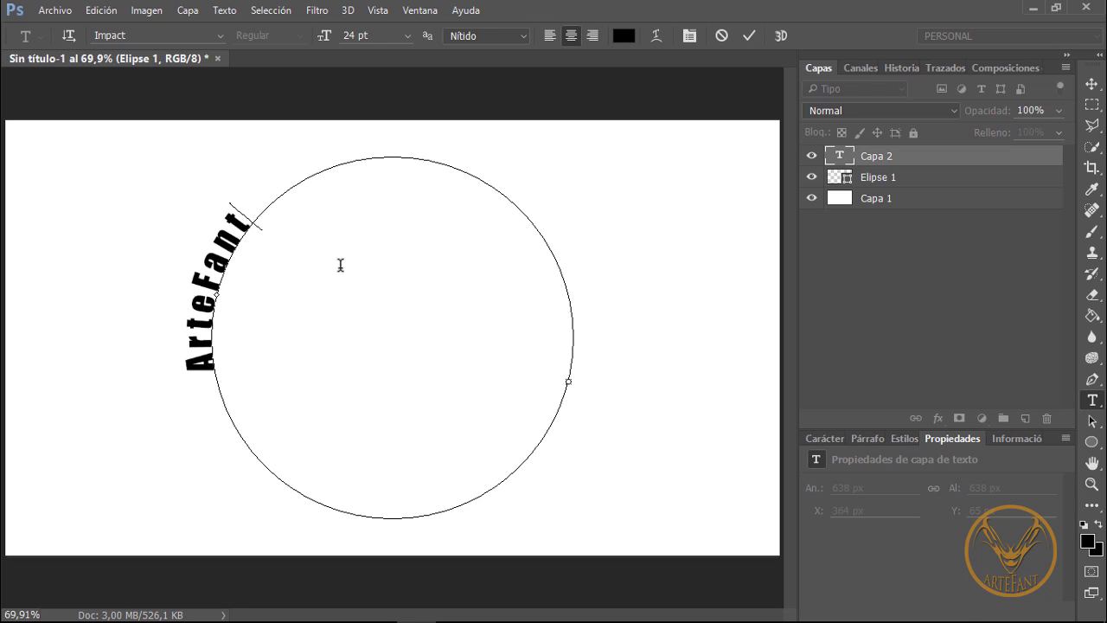
key("ctrl")
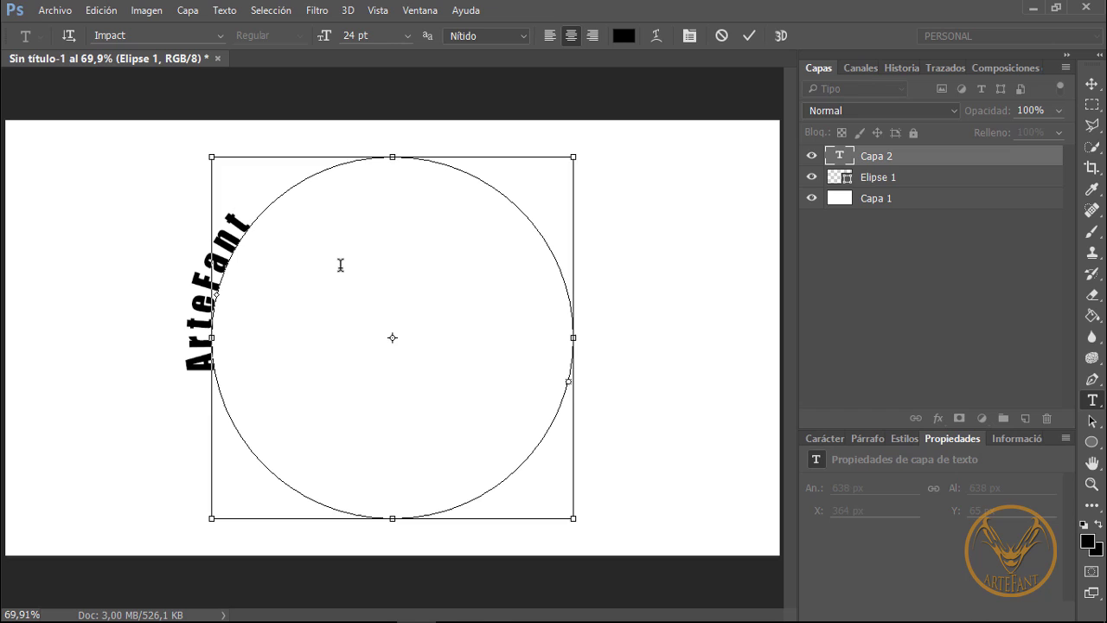
key("ctrl+Return")
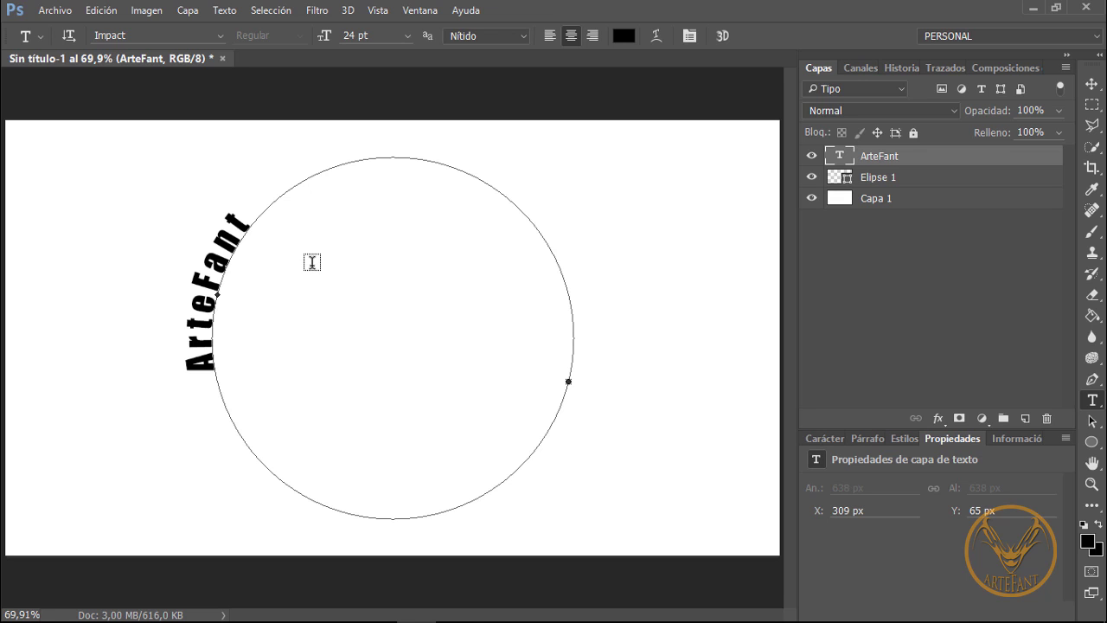
Slide the ArteFant text along the circle with the Path Selection tool so it reads upright outside the top centre.
key("a")
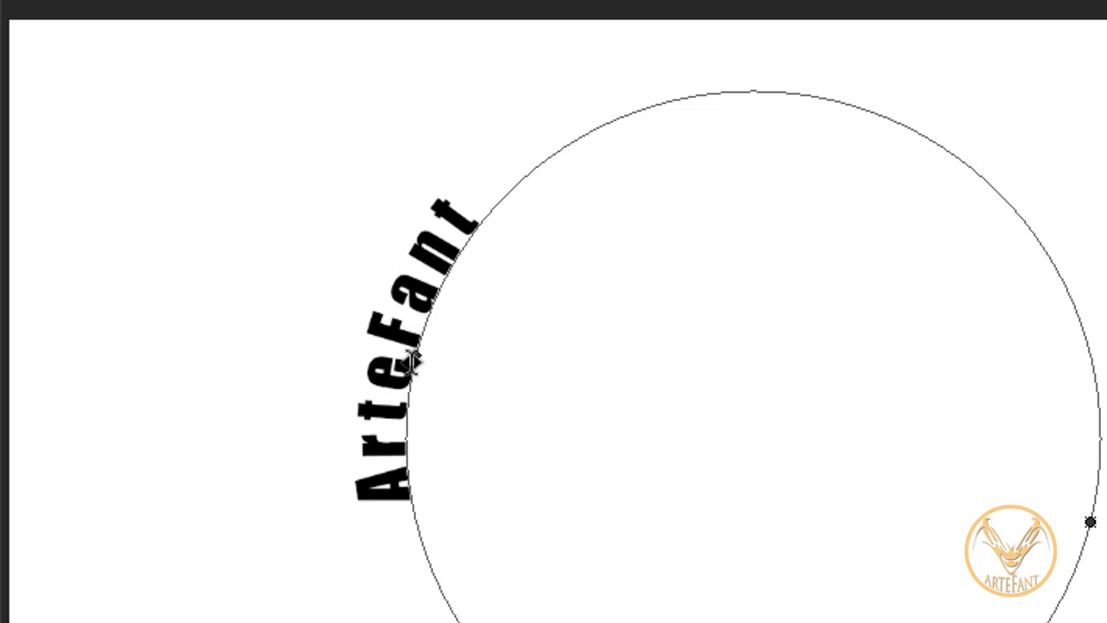
left_click(416, 361)
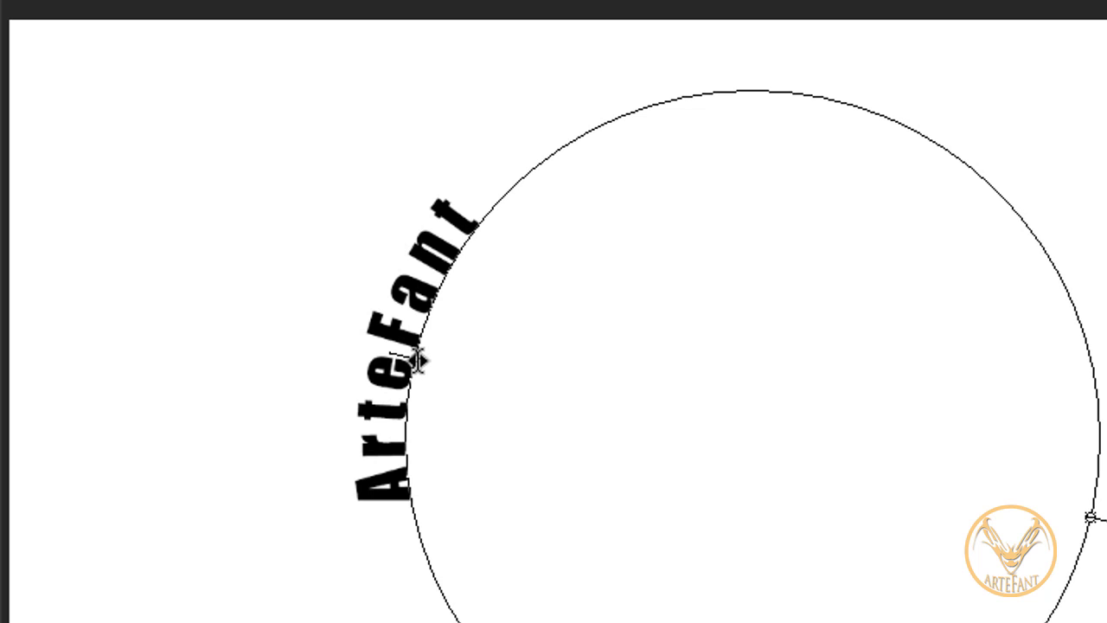
left_click_drag(415, 362, 753, 89)
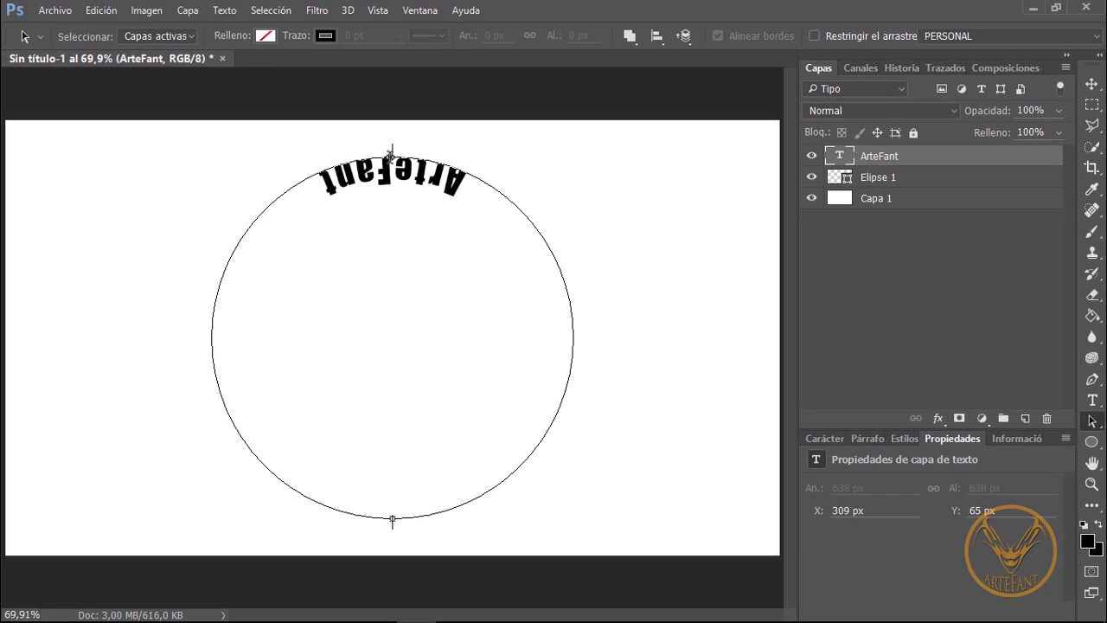
left_click_drag(394, 154, 401, 137)
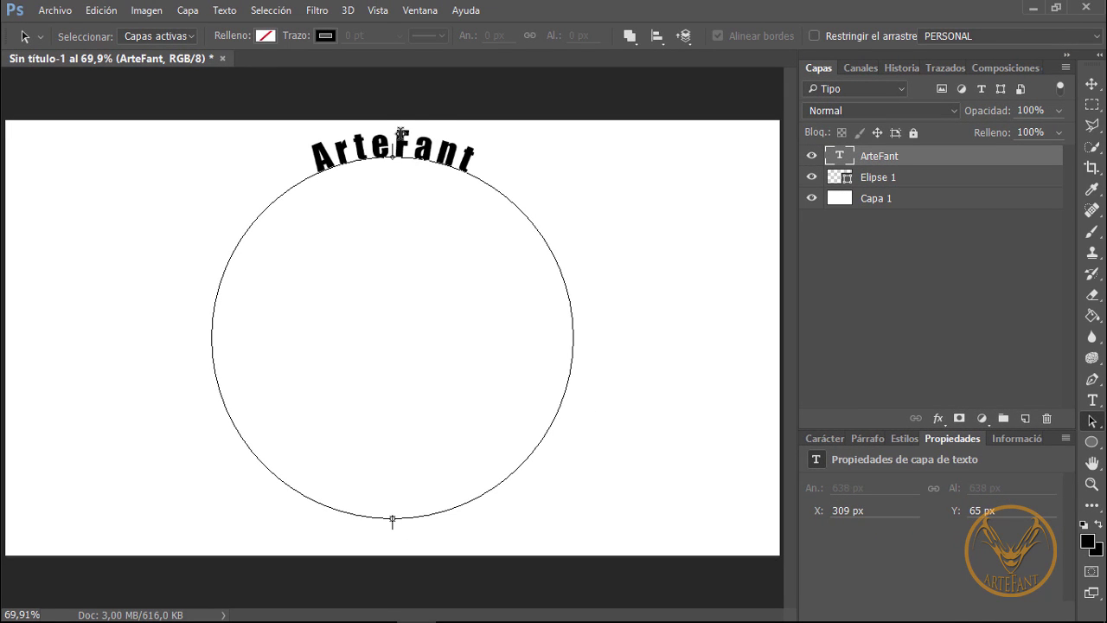
mouse_move(401, 133)
left_mouse_down()
mouse_move(395, 177)
mouse_move(395, 137)
left_mouse_up()
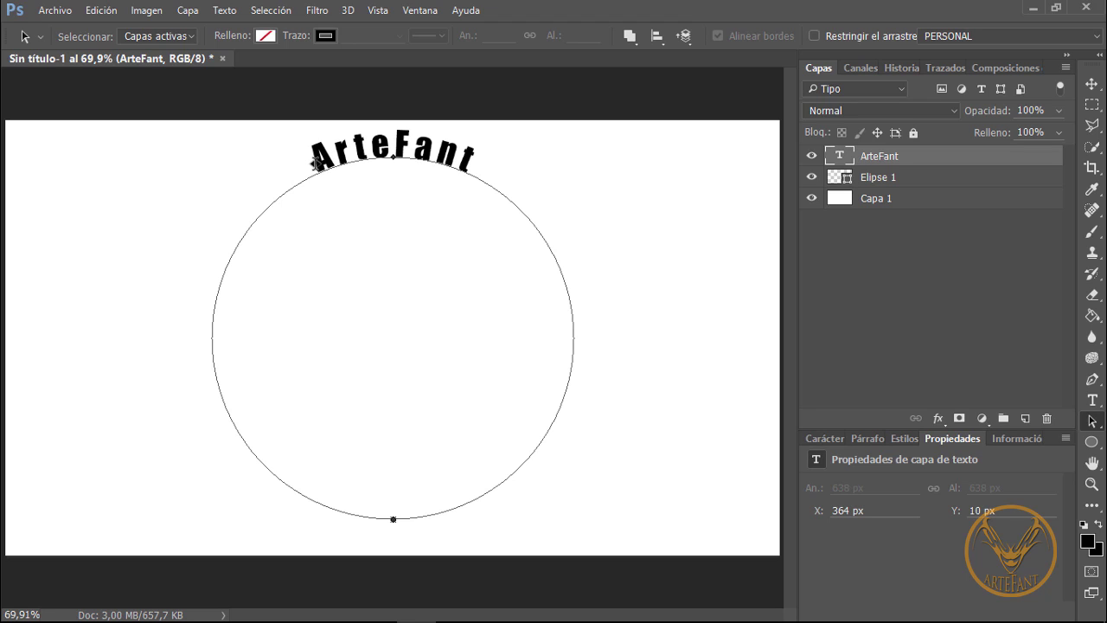
mouse_move(316, 163)
left_mouse_down()
mouse_move(406, 152)
mouse_move(387, 147)
mouse_move(397, 149)
left_mouse_up()
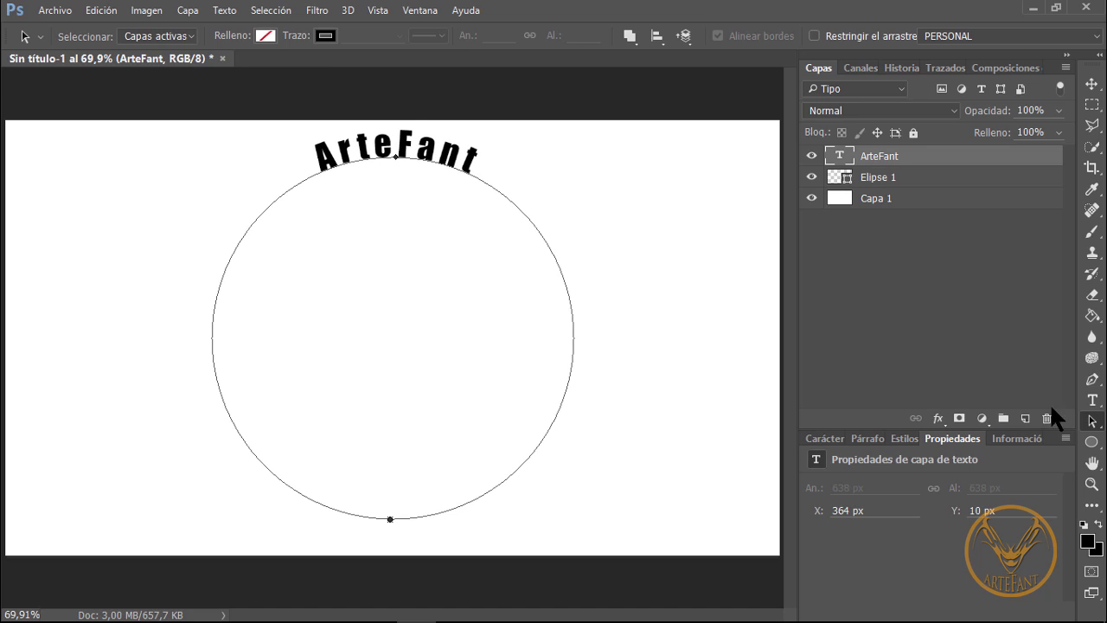
Set the size of the whole ArteFant text to 36 pt, commit it, and return to the Path Selection tool.
left_click(1093, 400)
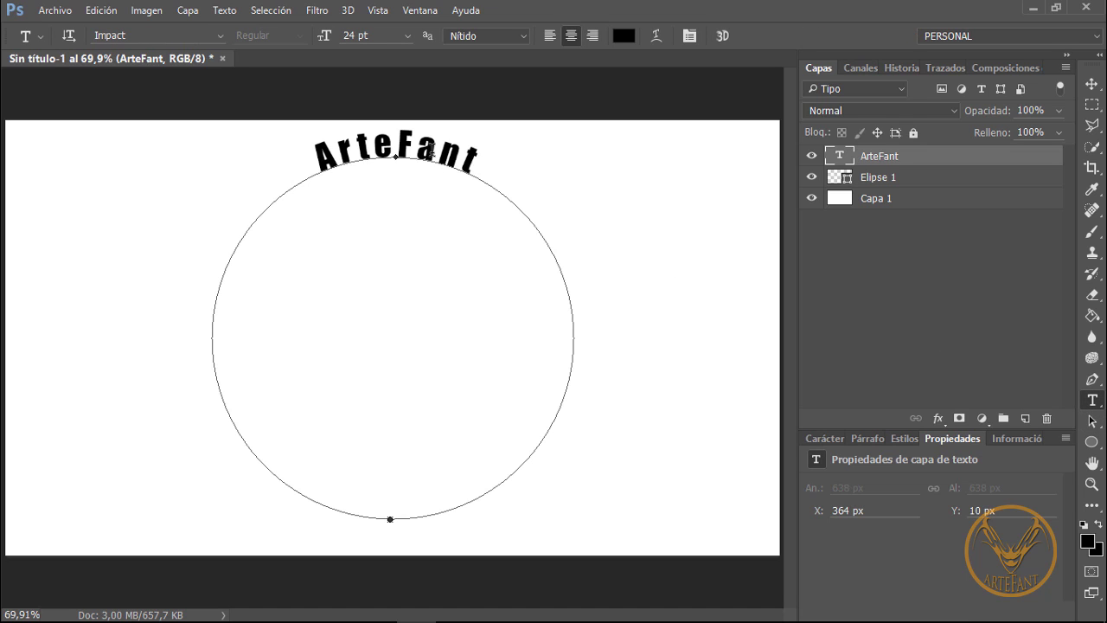
left_click_drag(480, 162, 299, 151)
left_click(408, 36)
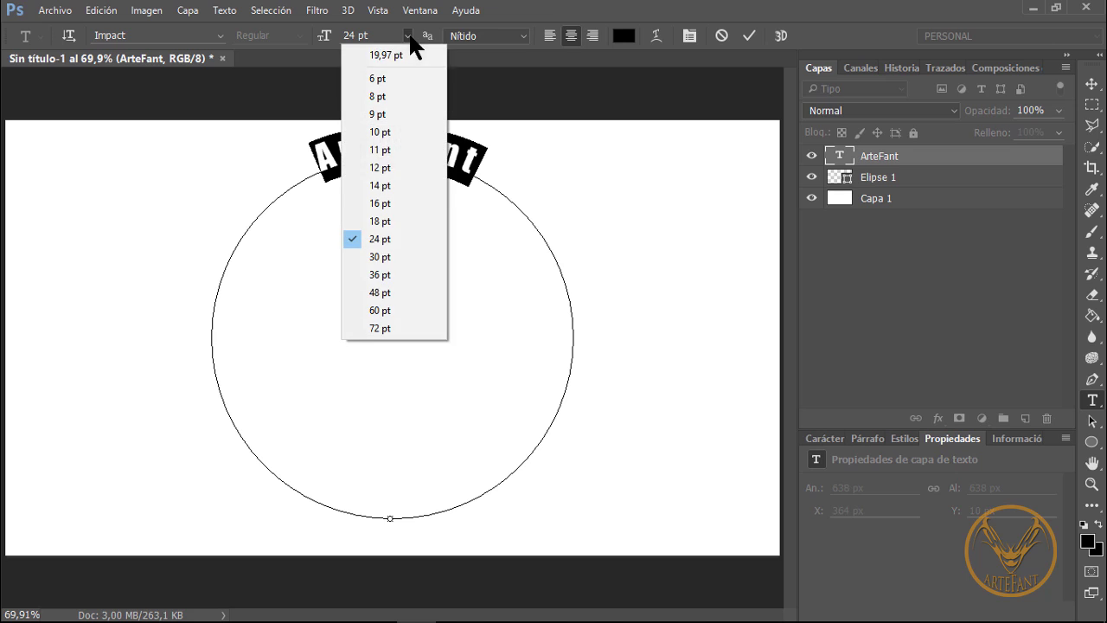
left_click(379, 274)
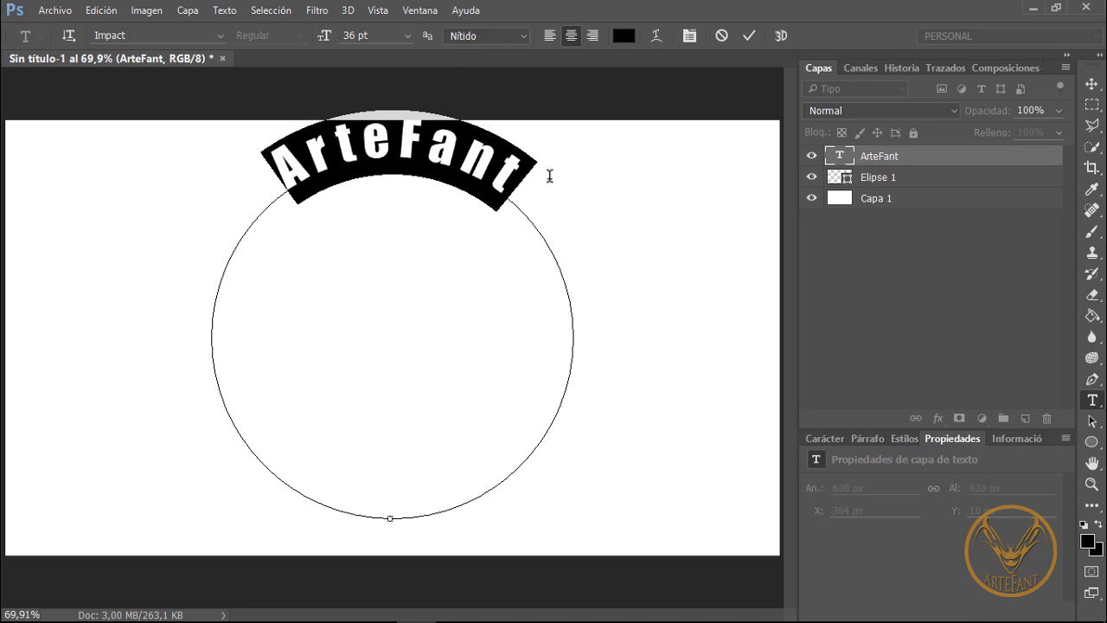
left_click(750, 36)
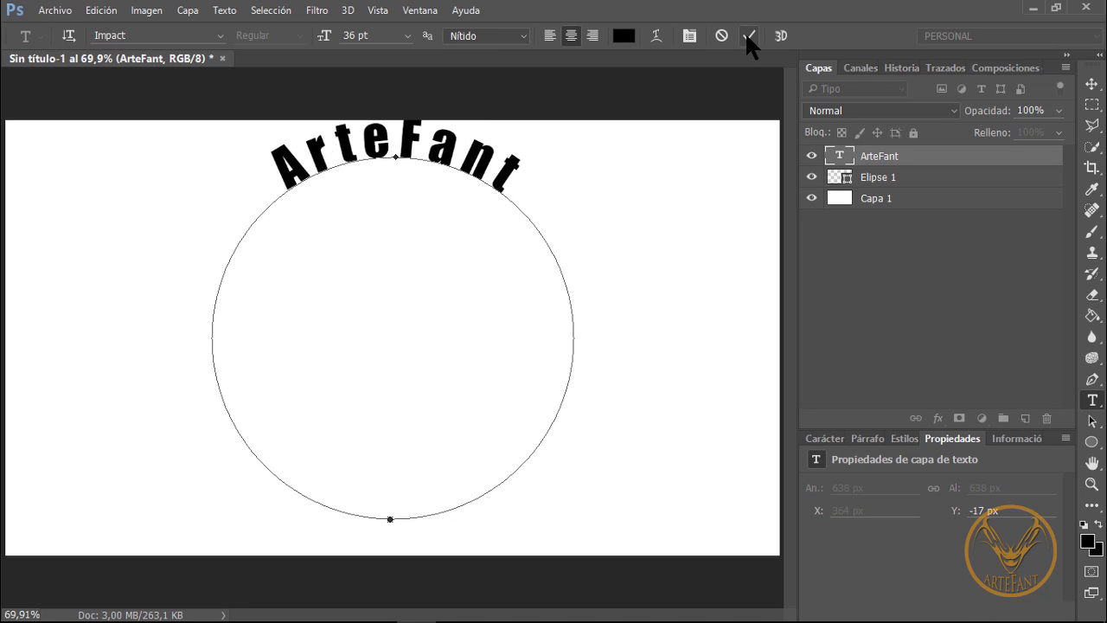
key("a")
left_click_drag(401, 294, 401, 292)
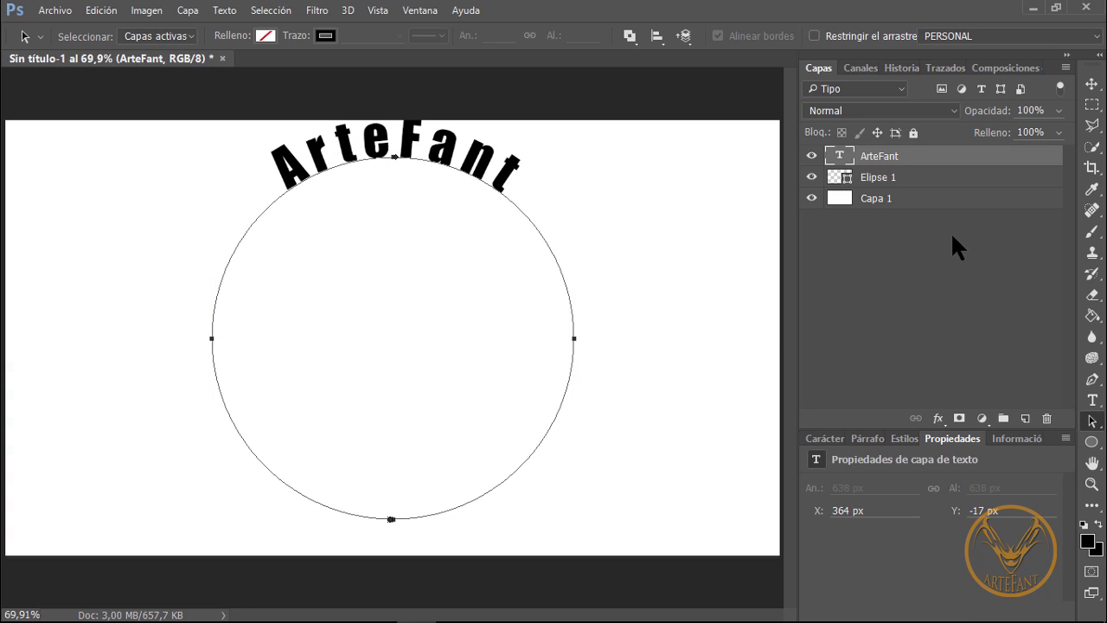
Extend the canvas upward above the Capa 1 layer with the Crop tool, keeping cropped pixels and using content-aware fill.
left_click(1092, 168)
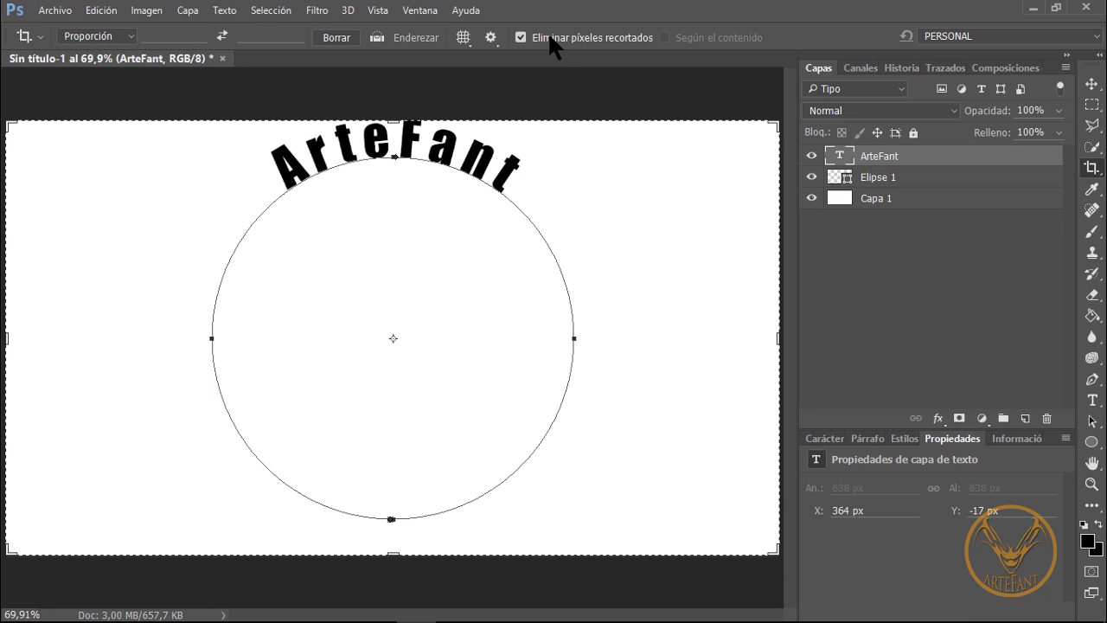
left_click(616, 36)
left_click(906, 204)
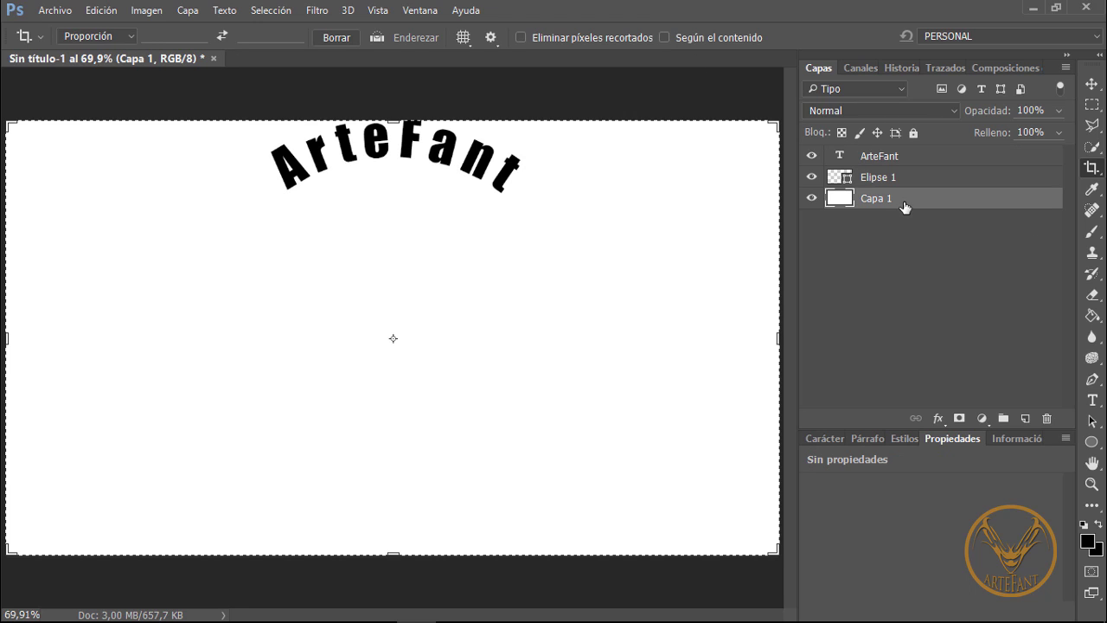
left_click(701, 37)
left_click_drag(390, 119, 391, 95)
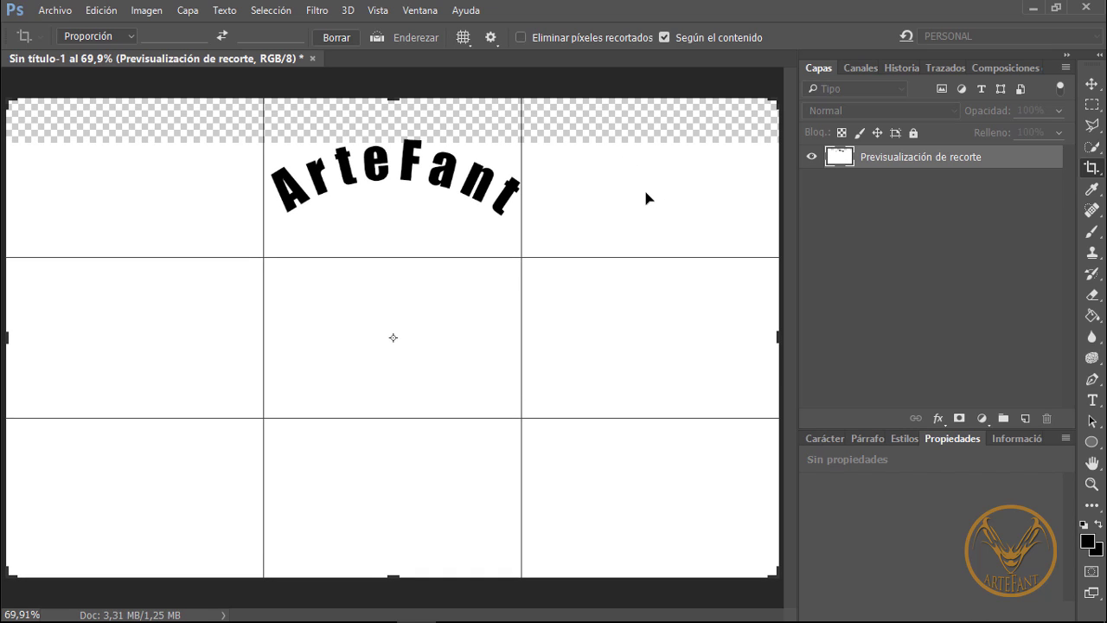
key("Return")
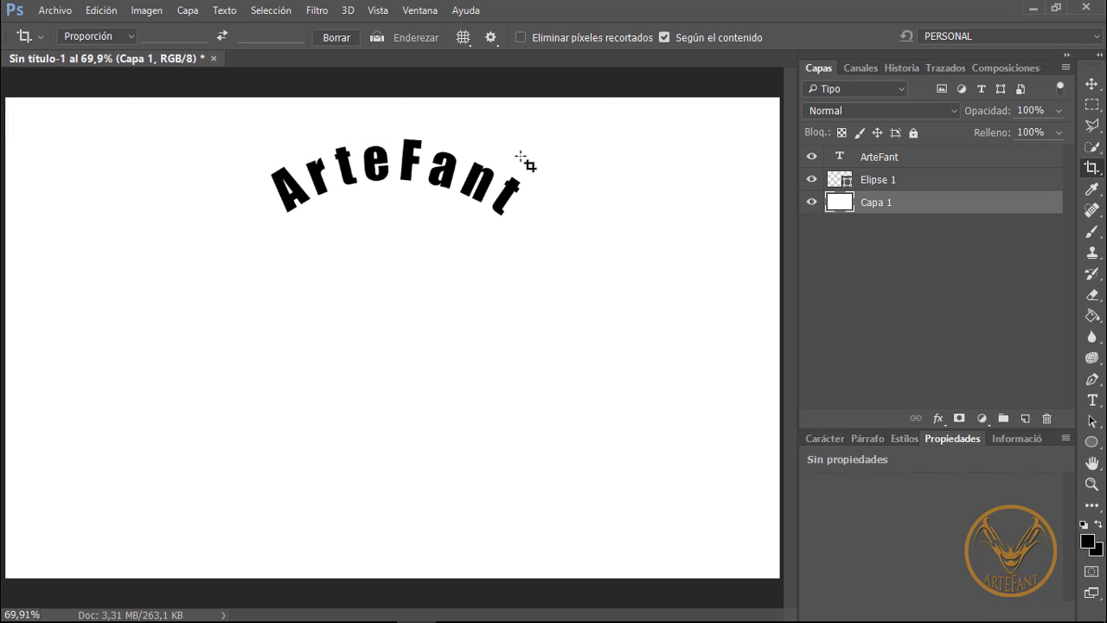
Examine the text path of the ArteFant layer with the Type tool active.
left_click(857, 157)
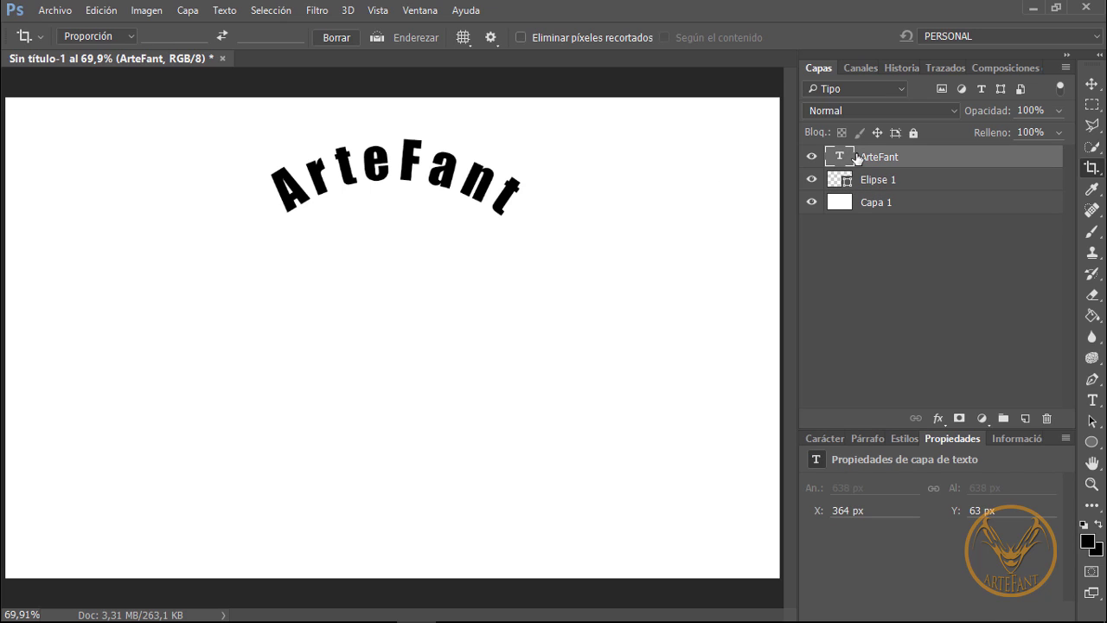
left_click(945, 68)
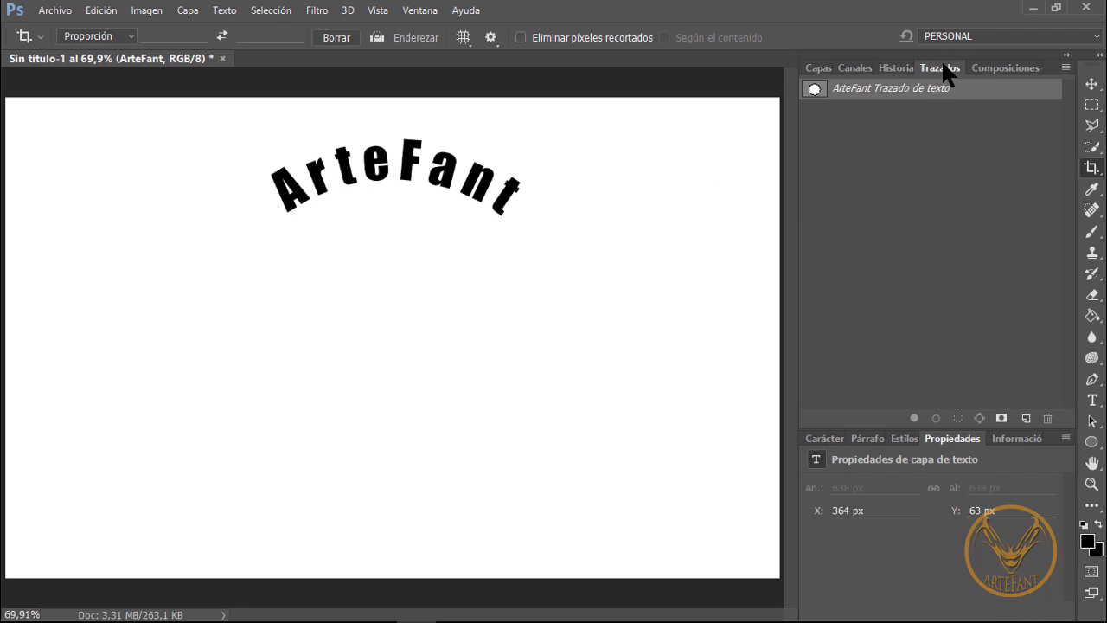
left_click(818, 68)
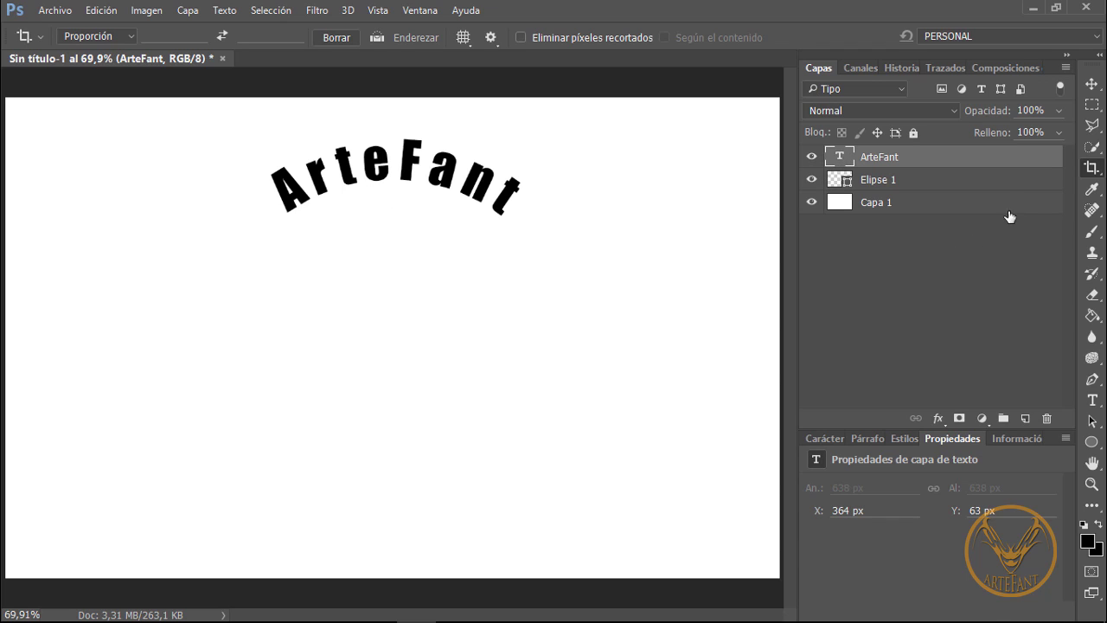
left_click(1092, 399)
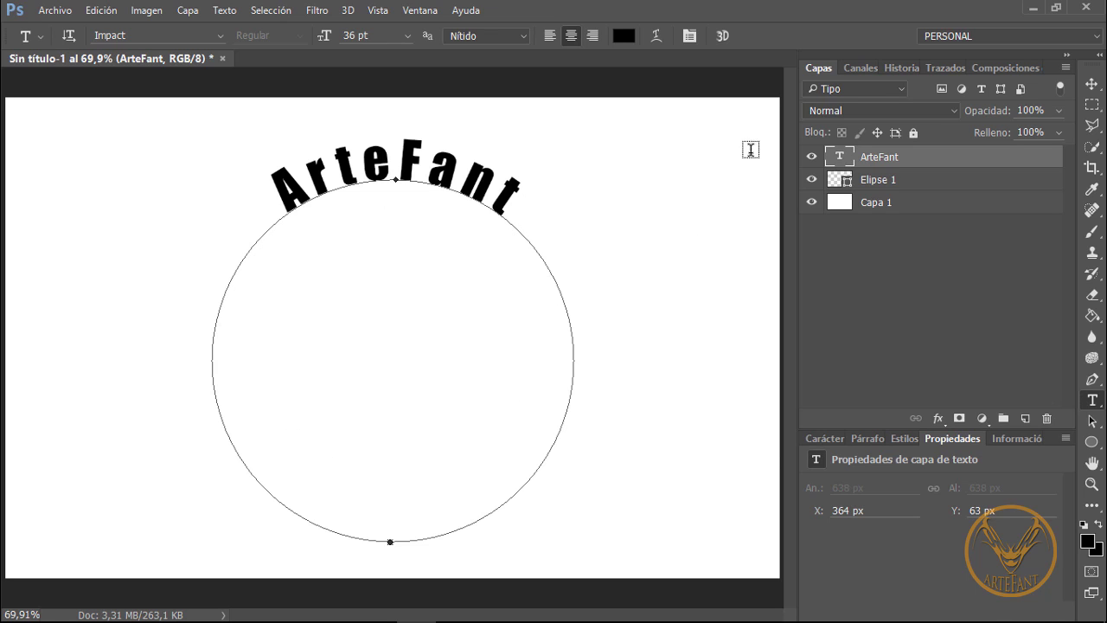
left_click(937, 67)
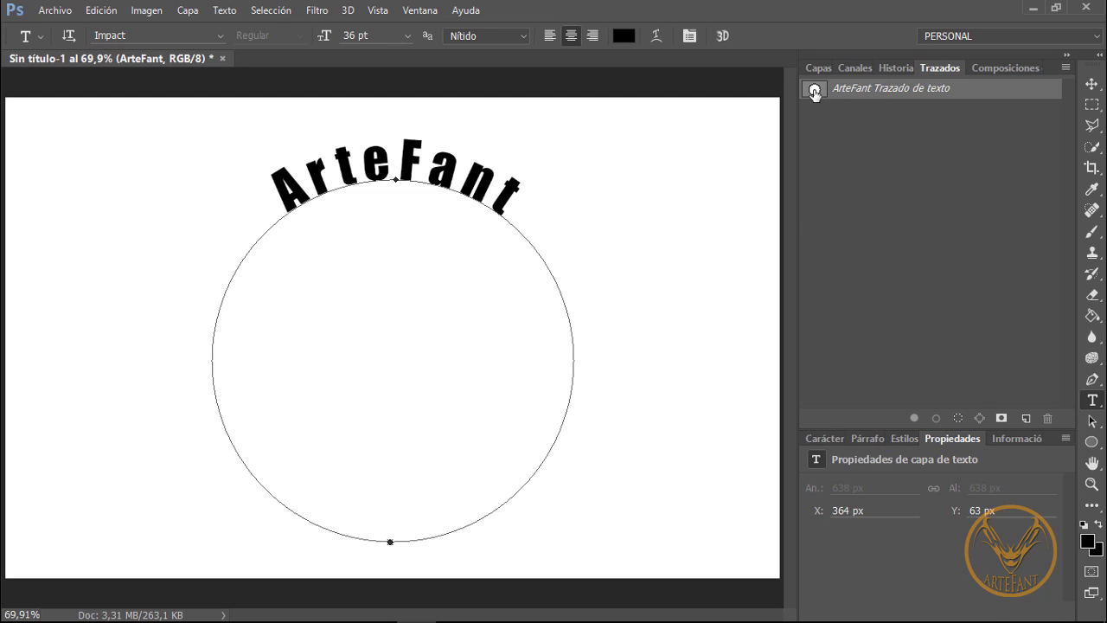
key("F7")
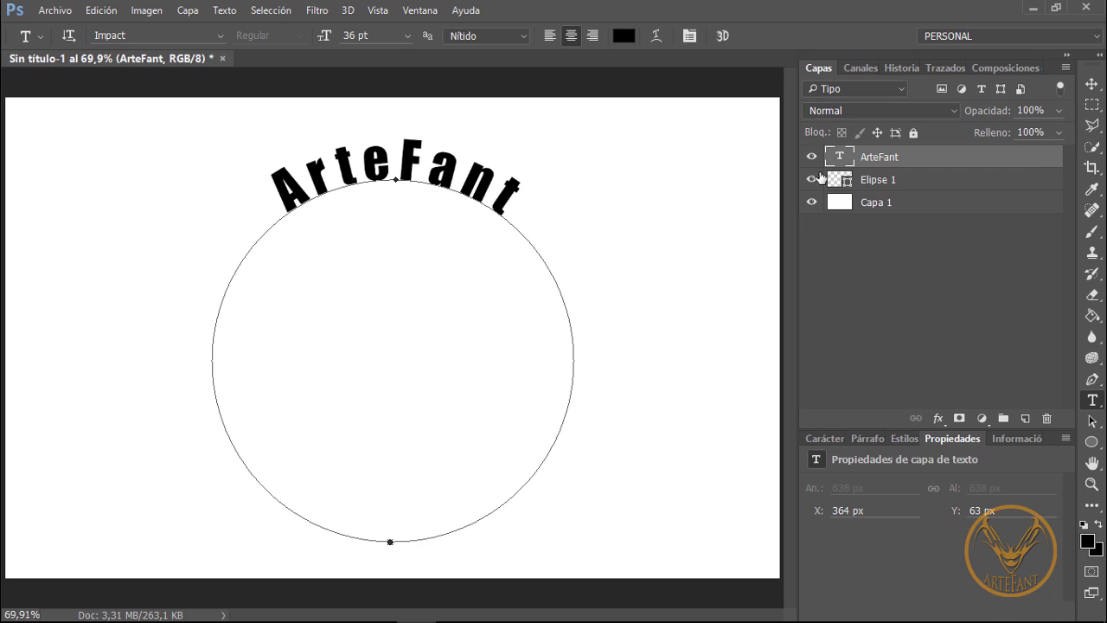
Add the text "Tutoriales" along the Elipse 1 path, commit it, and slide it to the circle's bottom centre.
left_click(888, 182)
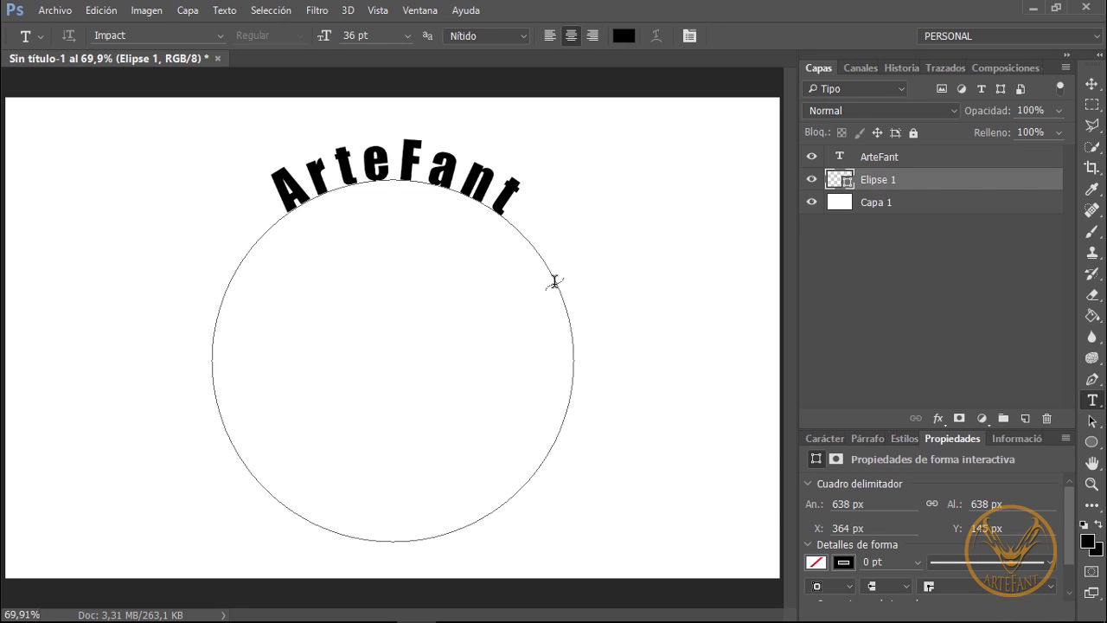
left_click(946, 68)
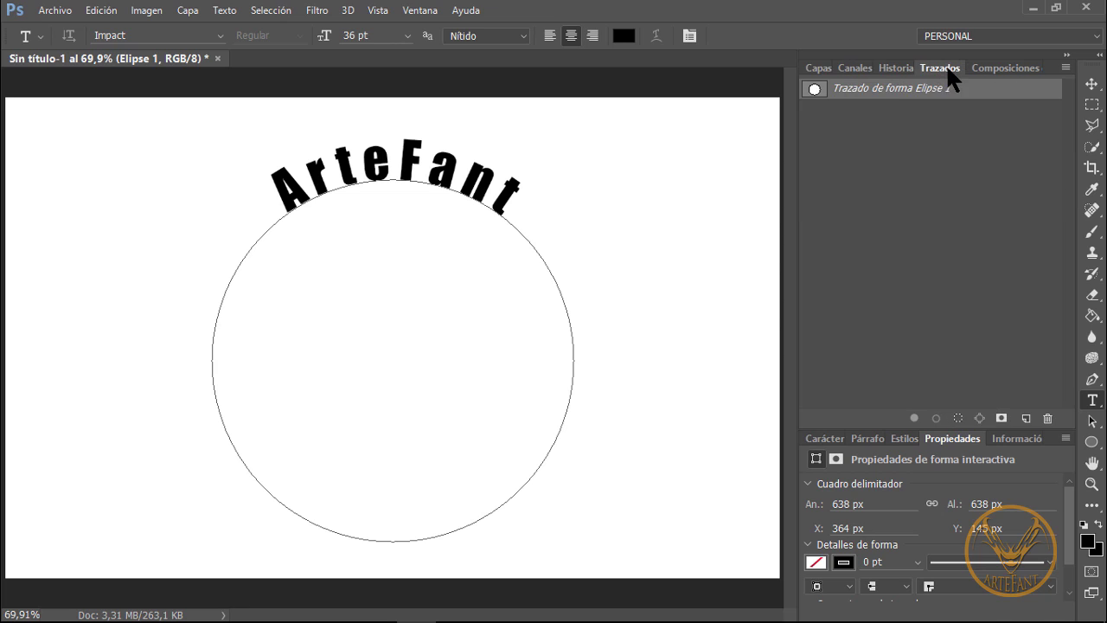
left_click(819, 67)
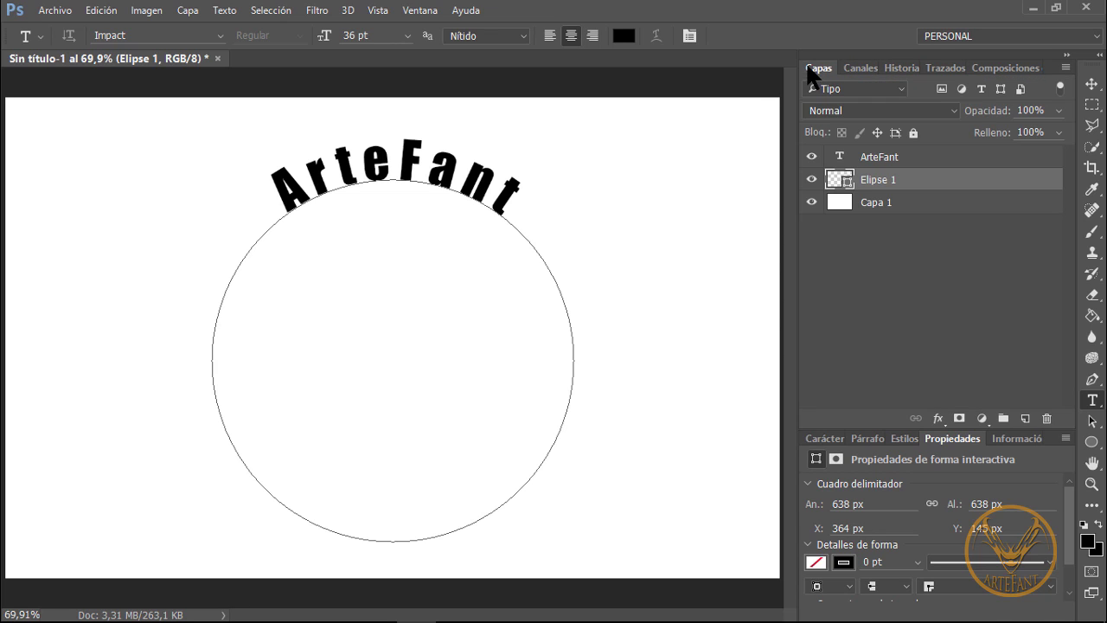
left_click(246, 467)
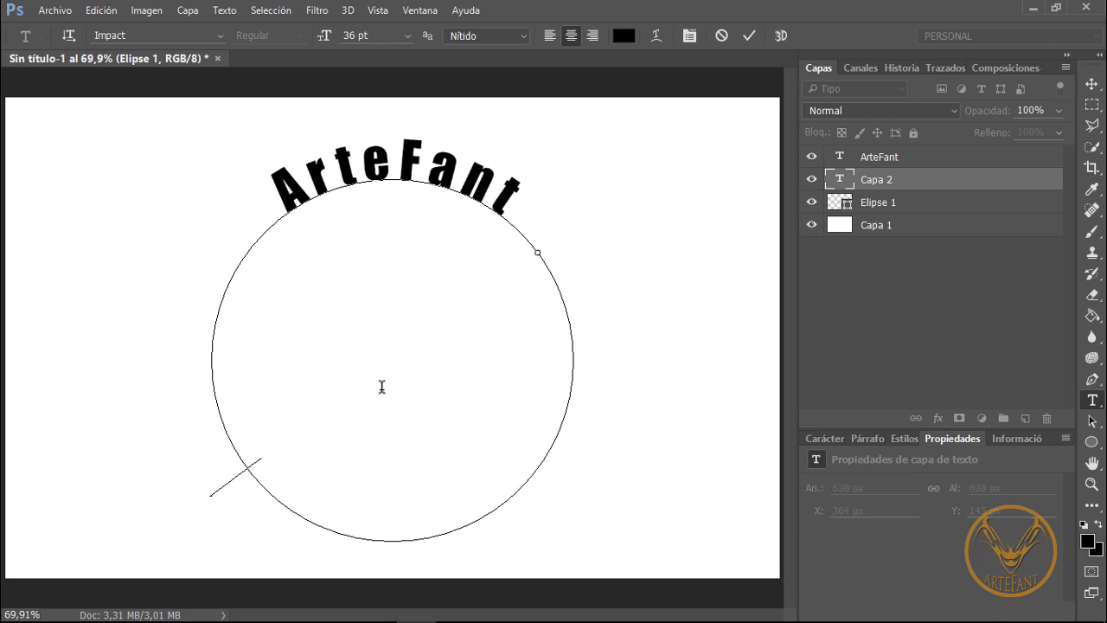
type("Tut")
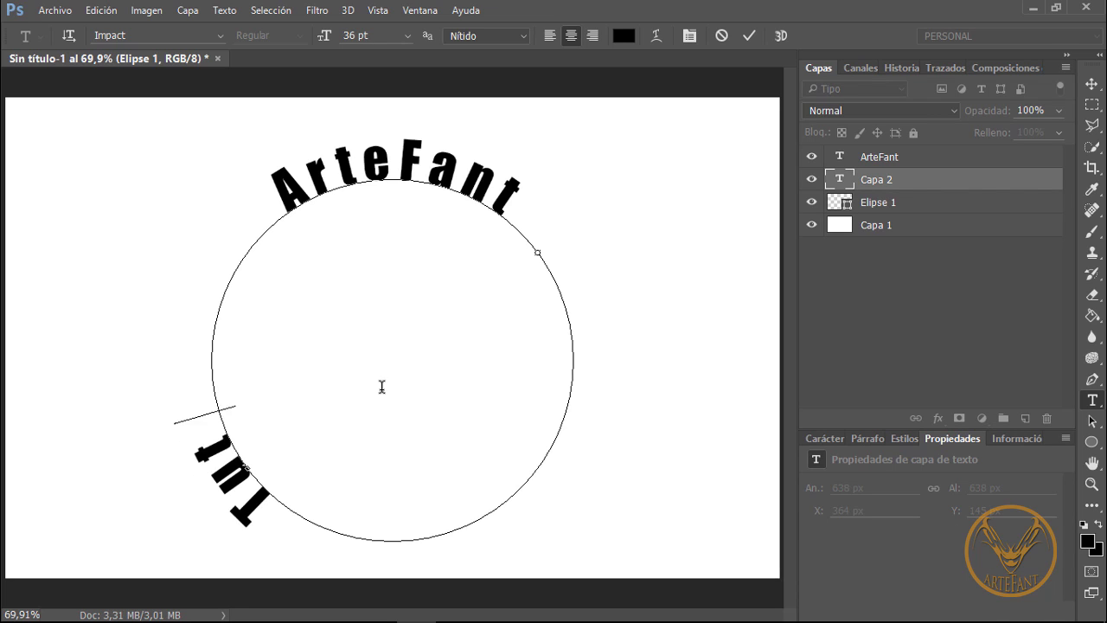
type("oriales")
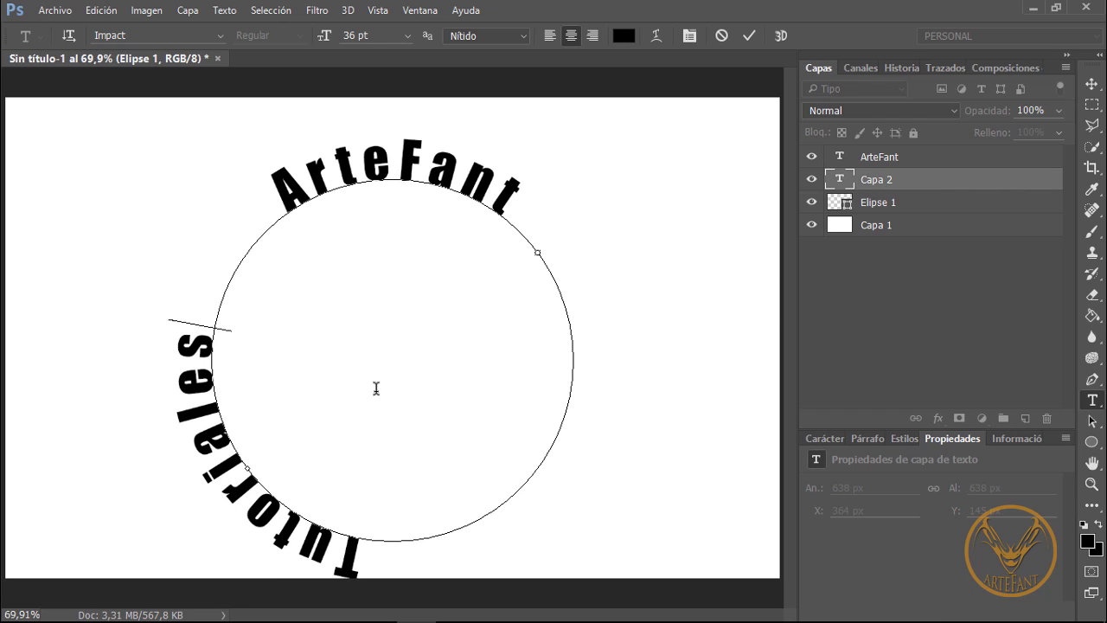
key("ctrl+Return")
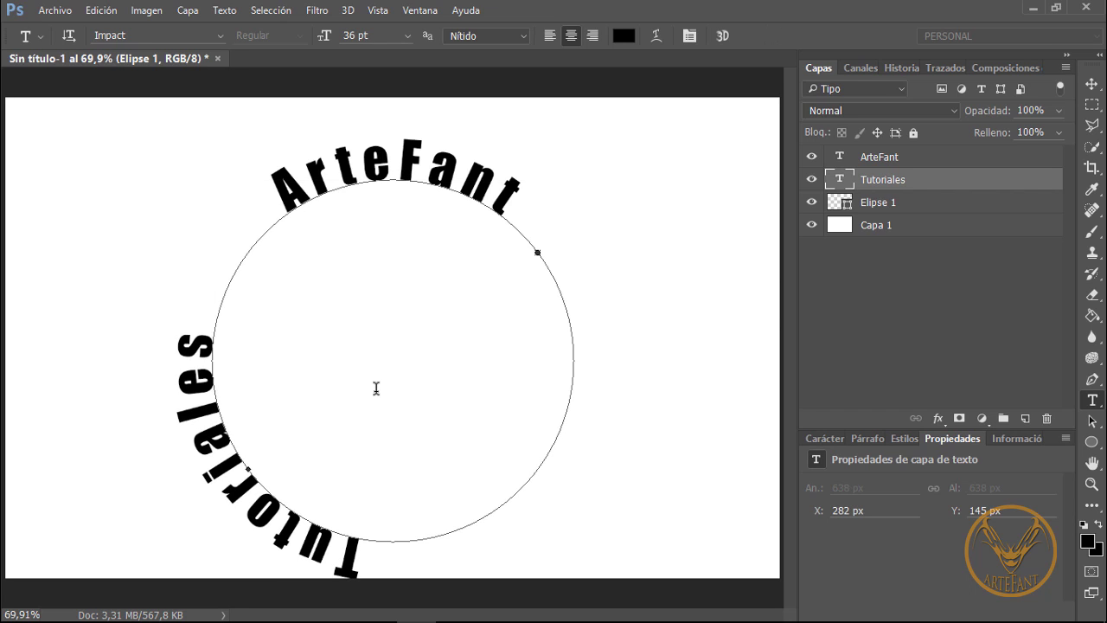
key("a")
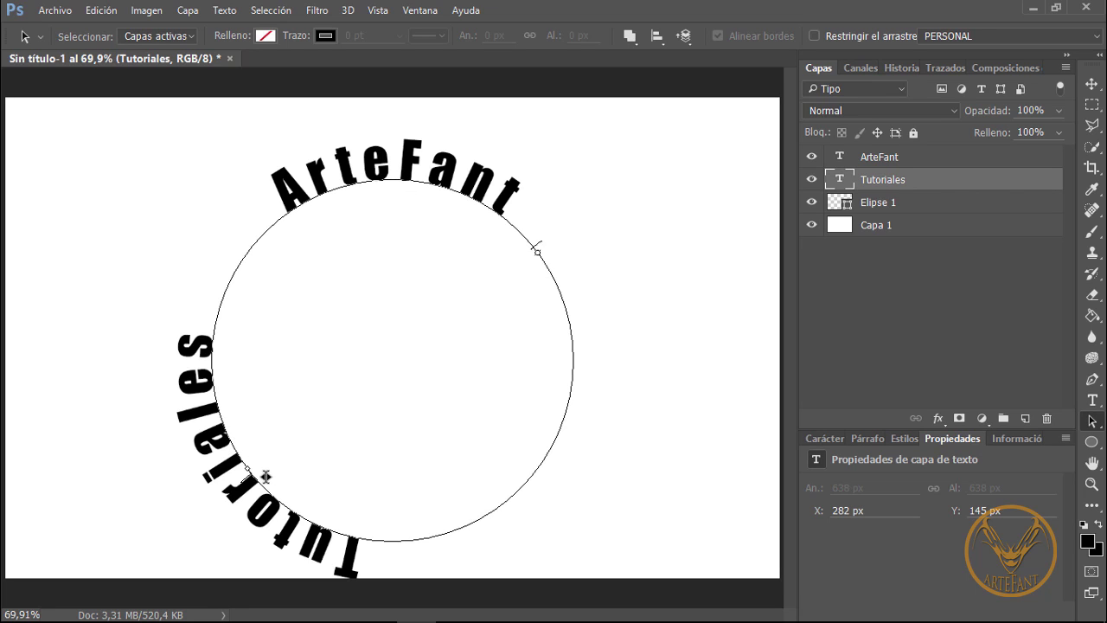
left_click_drag(383, 524, 395, 563)
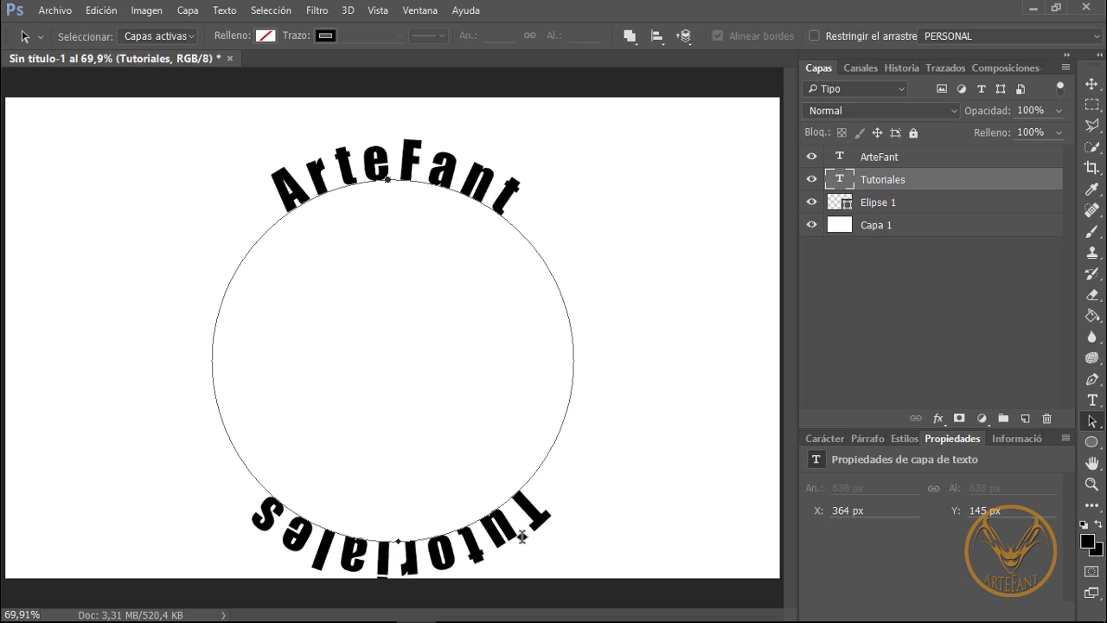
Set the baseline shift of the Tutoriales text to -30 pt and flip it across the path so it reads upright below the circle.
left_click(826, 438)
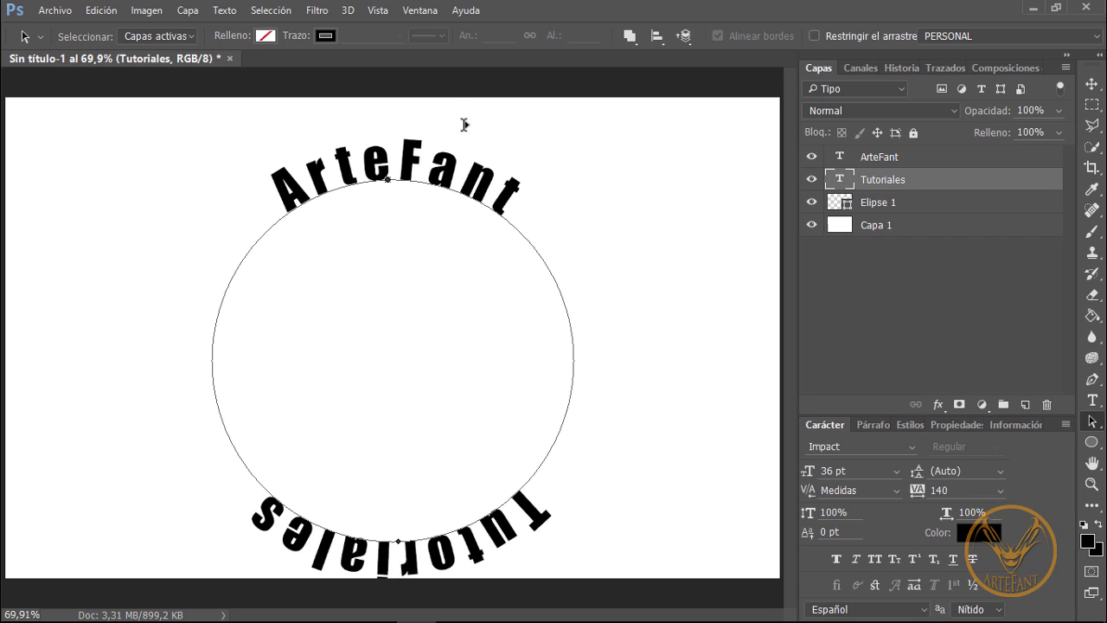
left_click(420, 9)
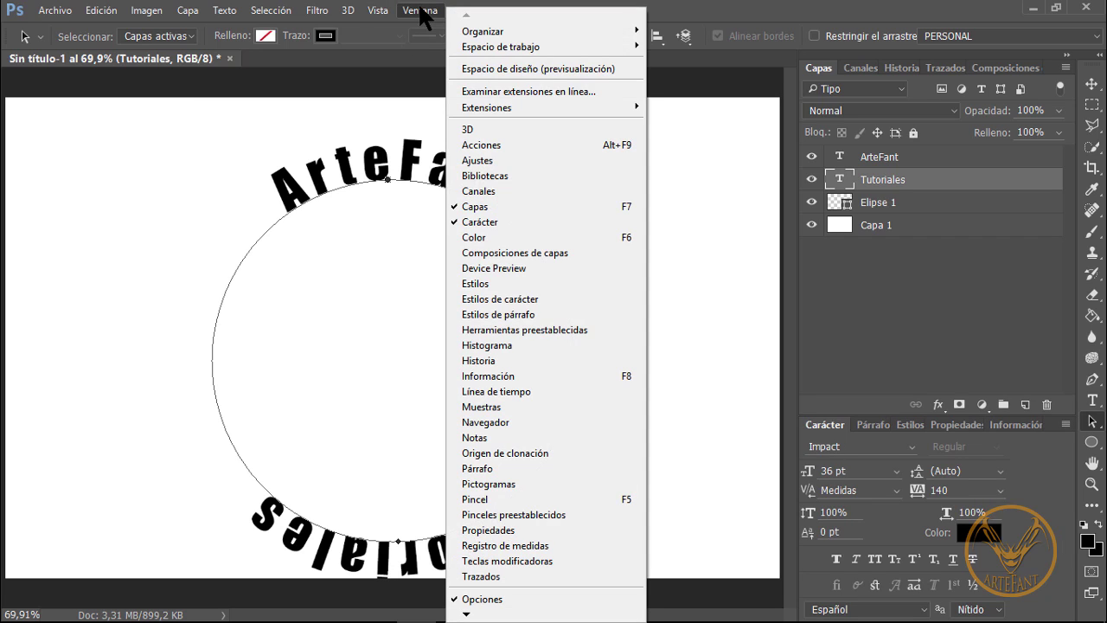
left_click(991, 15)
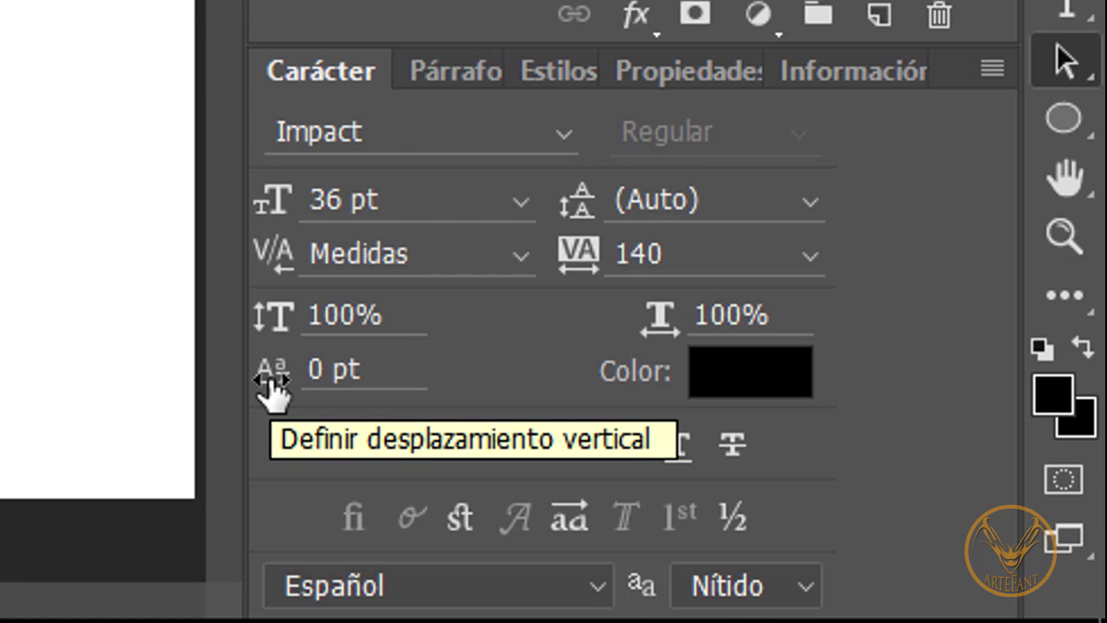
left_click_drag(272, 381, 247, 381)
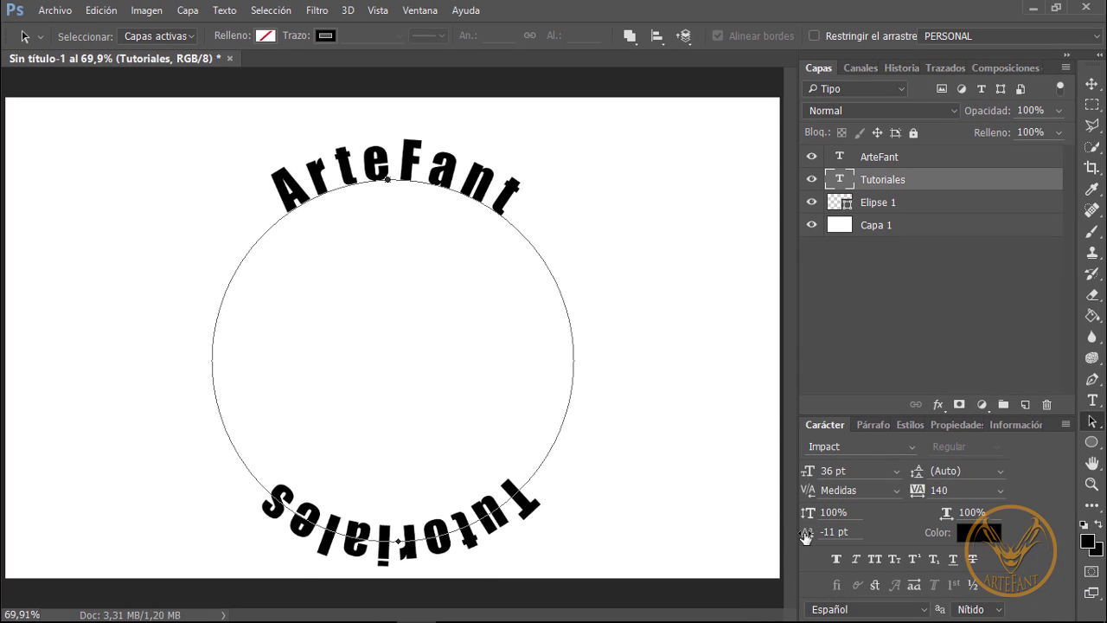
left_click_drag(806, 536, 800, 534)
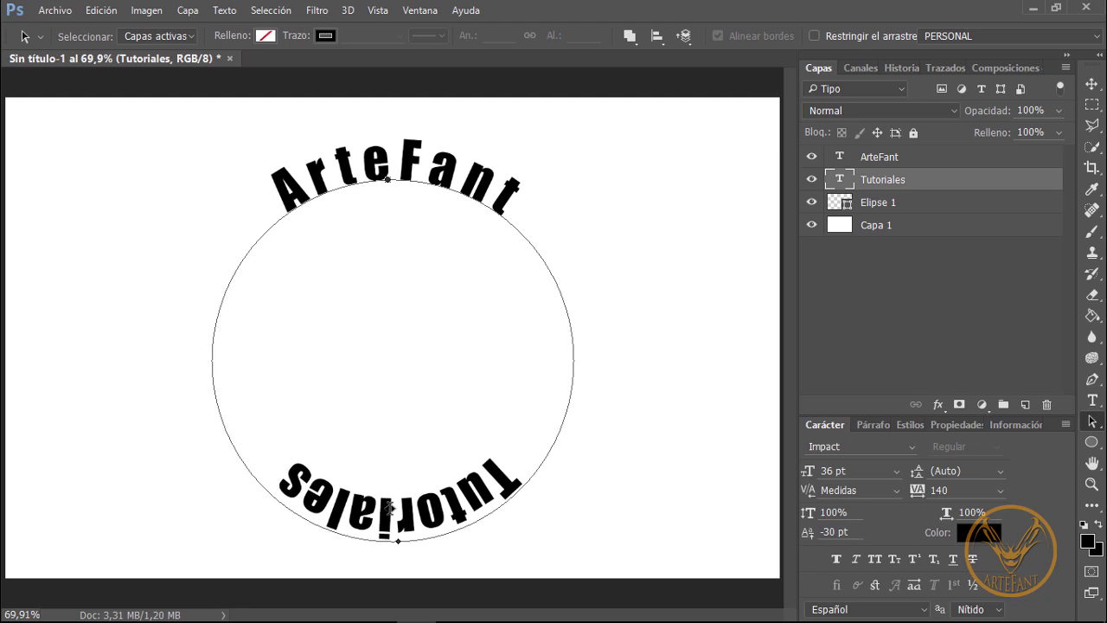
left_click(389, 516)
left_click_drag(389, 516, 391, 524)
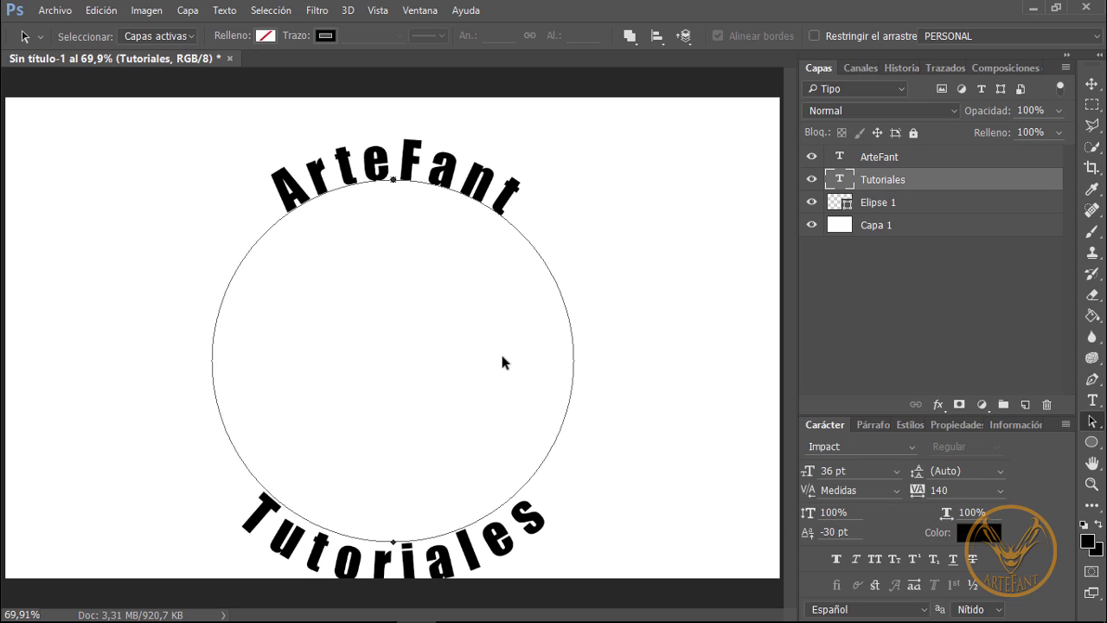
Move the ArteFant, Tutoriales and Elipse 1 layers together slightly upward so both texts fit within the canvas.
left_click(1092, 83)
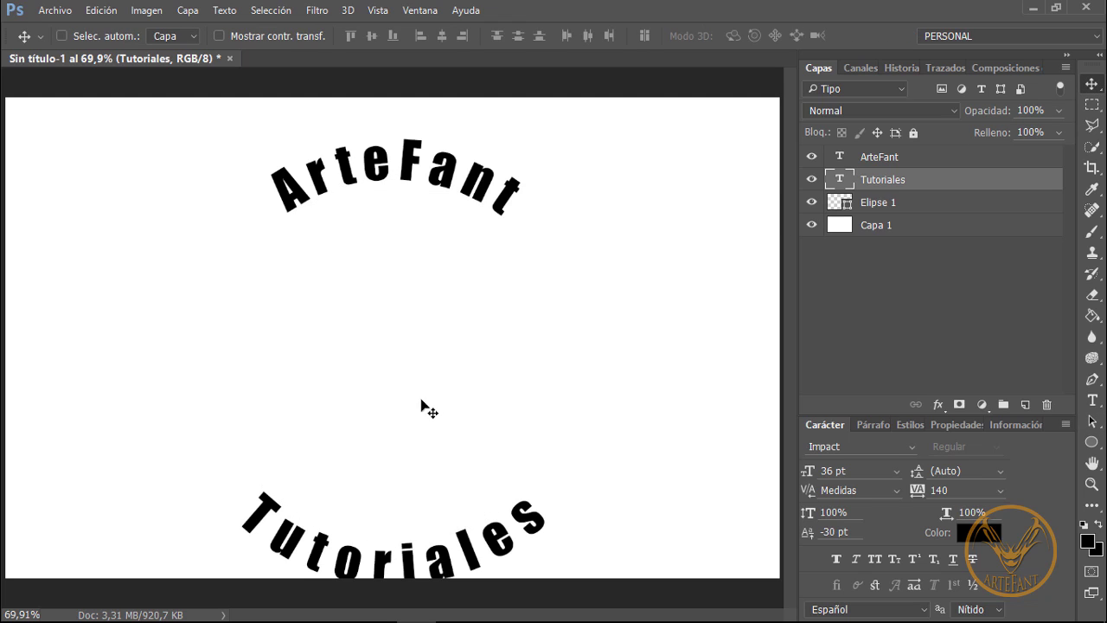
left_click(889, 158)
left_click(881, 210, "shift")
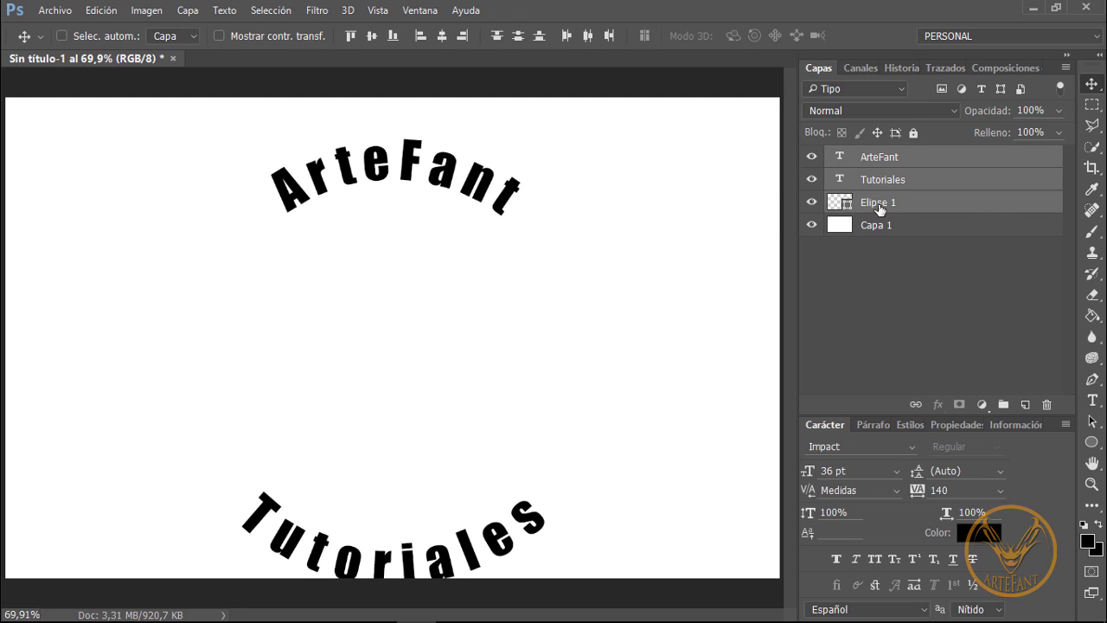
left_click_drag(400, 354, 404, 341)
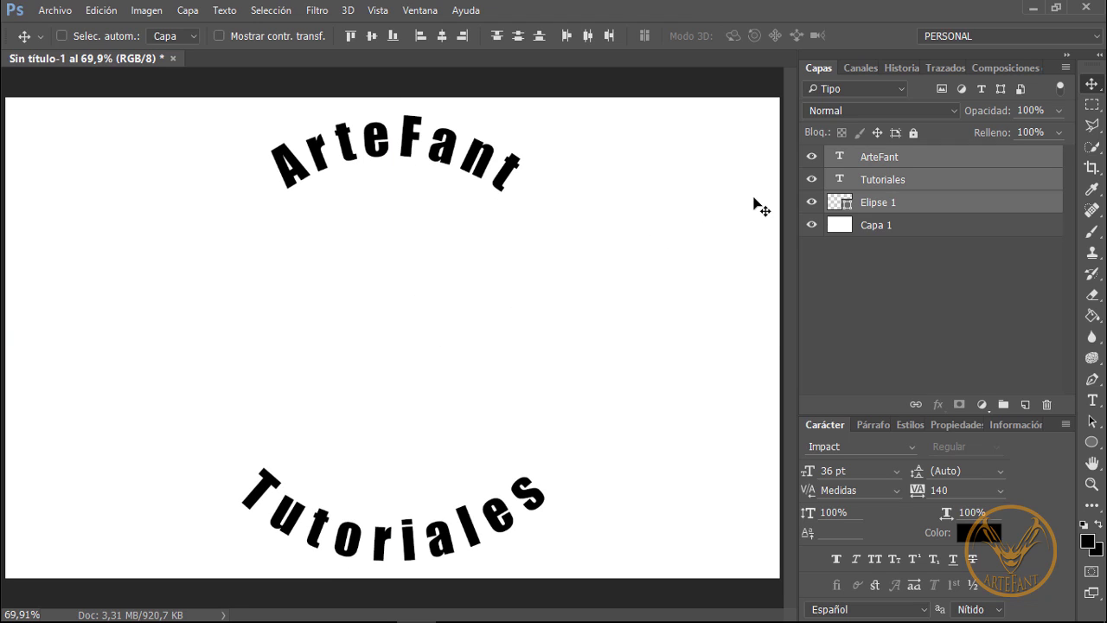
Examine the text path of the Tutoriales layer, then return to the layer list.
left_click(904, 184)
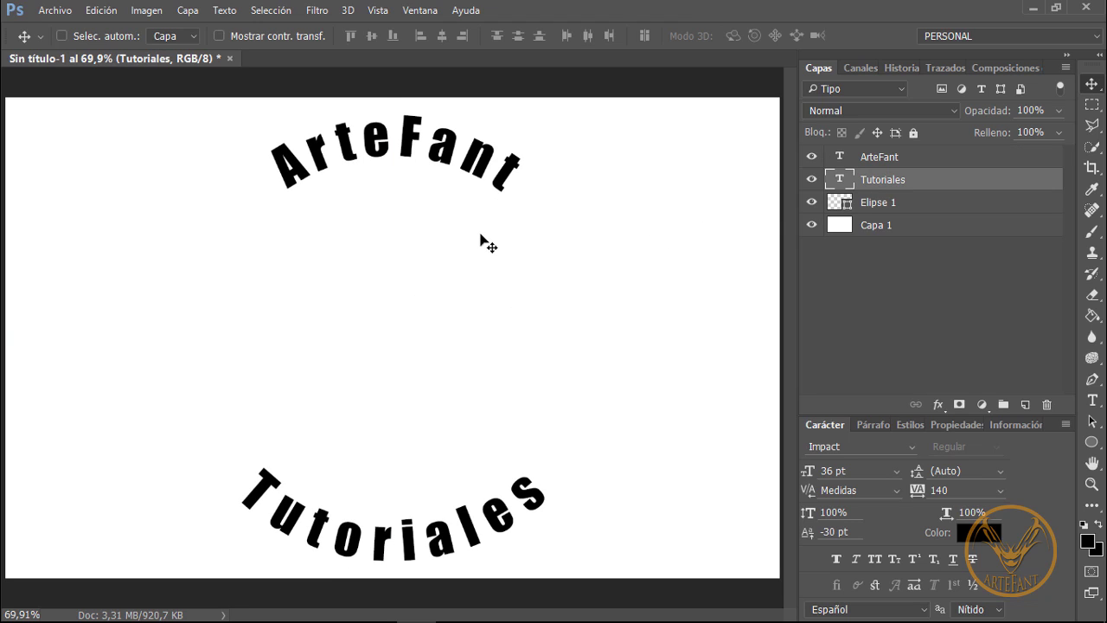
left_click(955, 69)
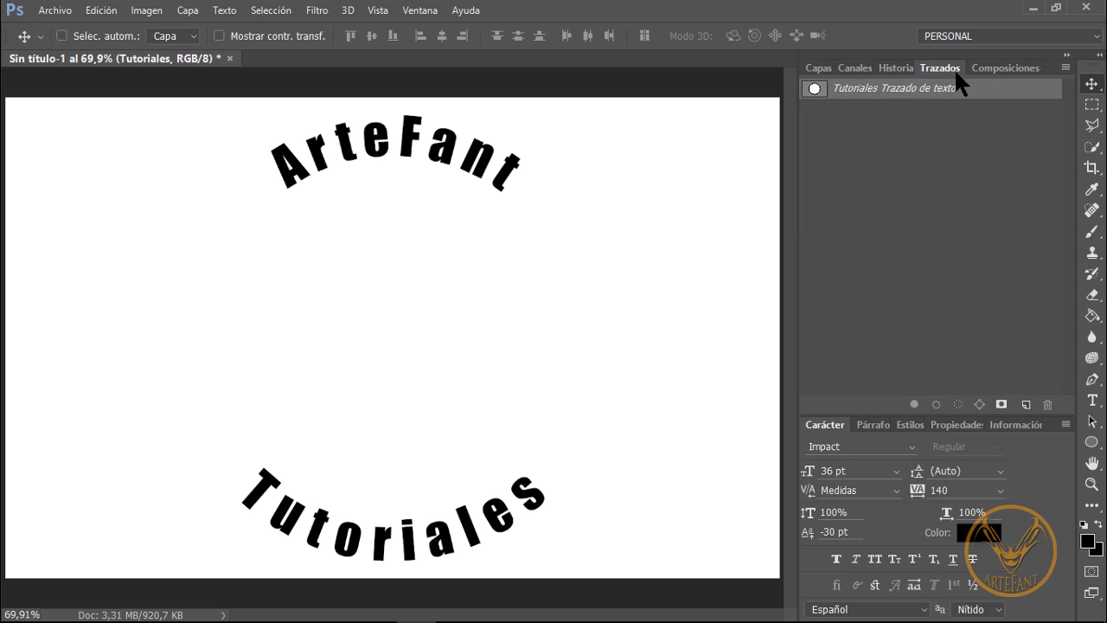
left_click(822, 67)
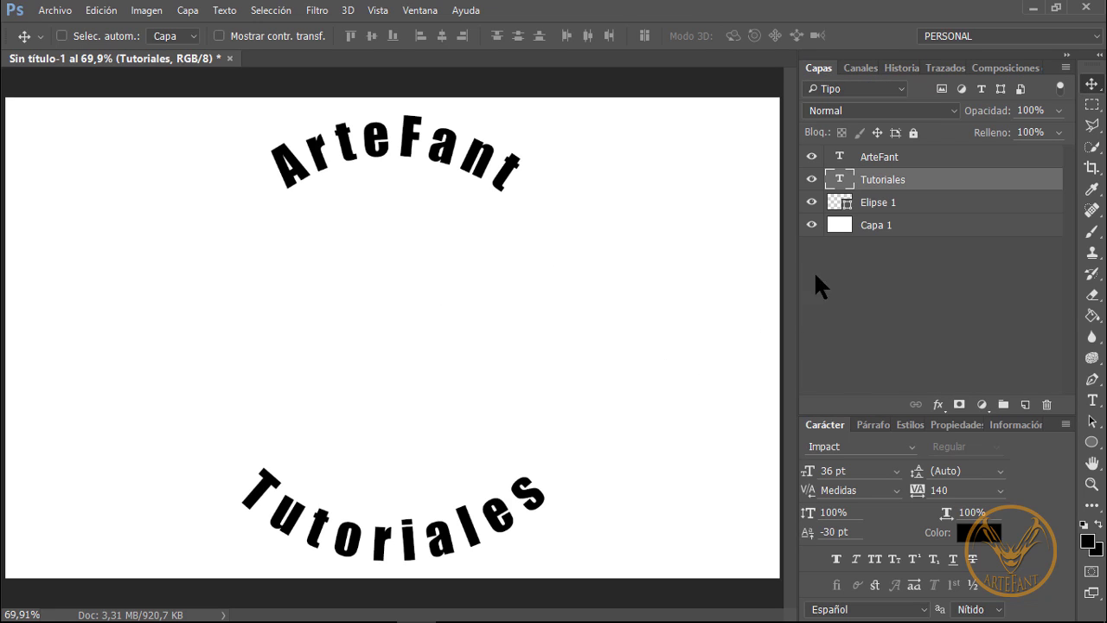
On a new layer above ArteFant, draw a black-filled circle about 584 px wide with the Ellipse tool and centre it between the texts.
left_click(926, 160)
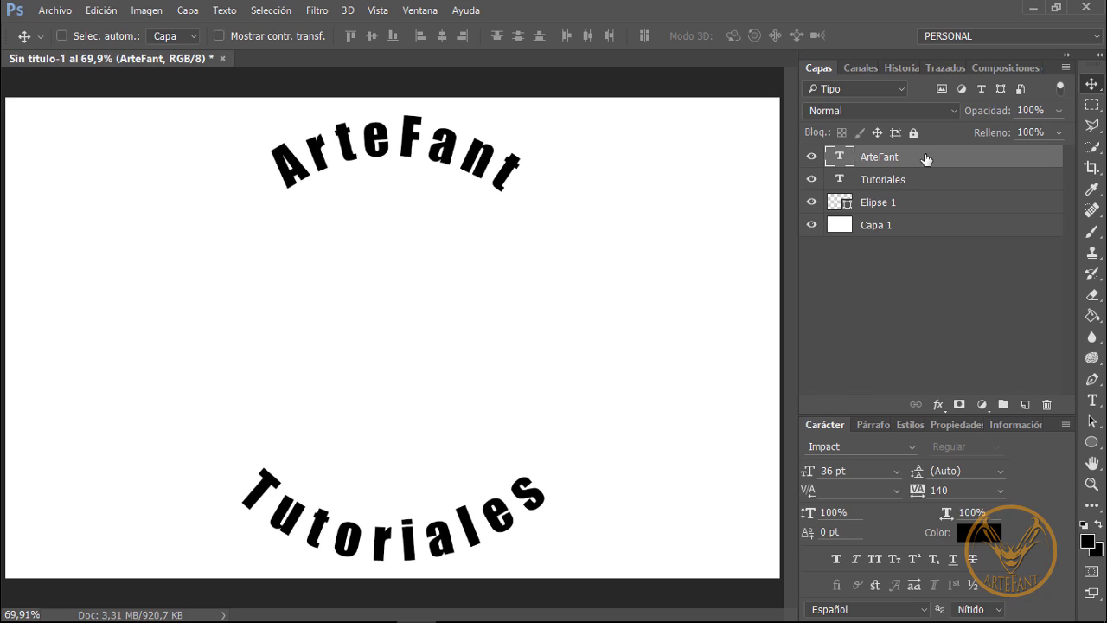
left_click(1090, 443)
right_click(1092, 448)
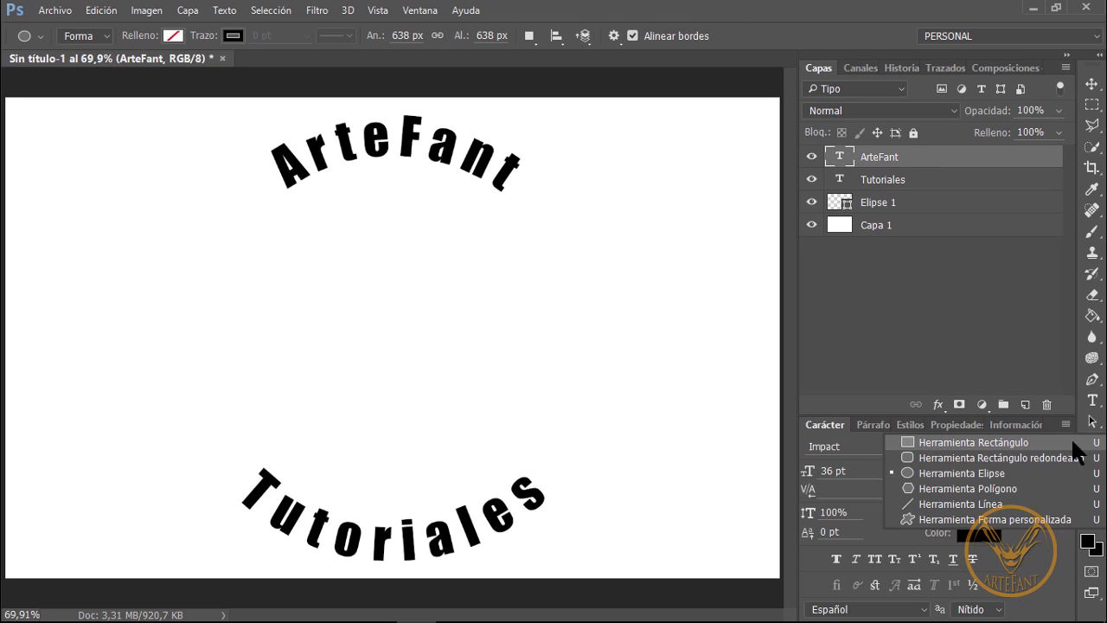
left_click(957, 466)
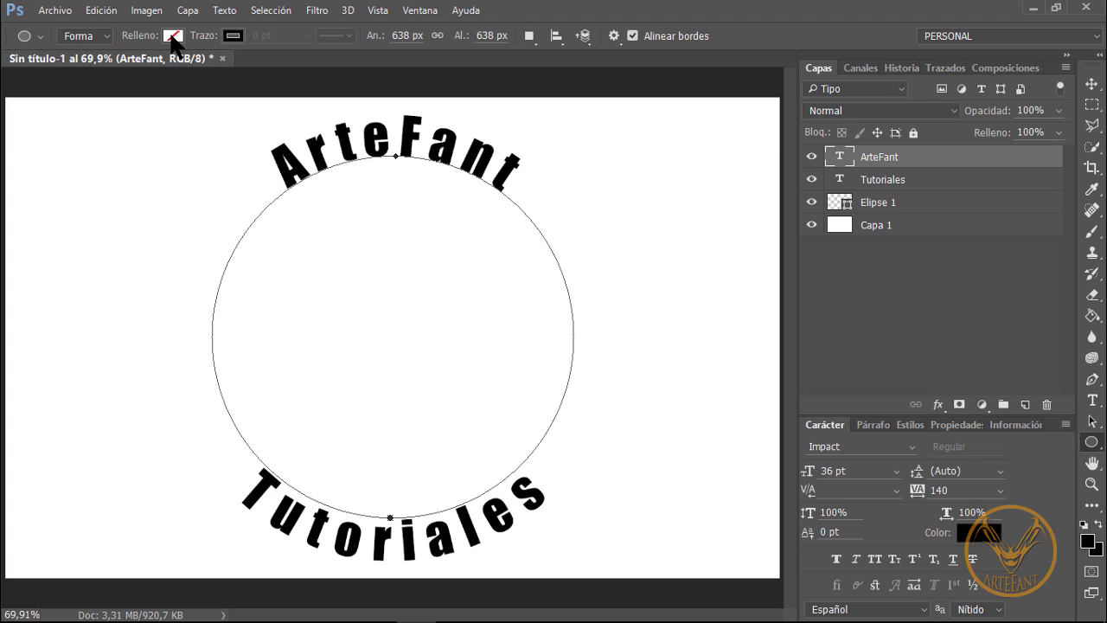
left_click(1025, 404)
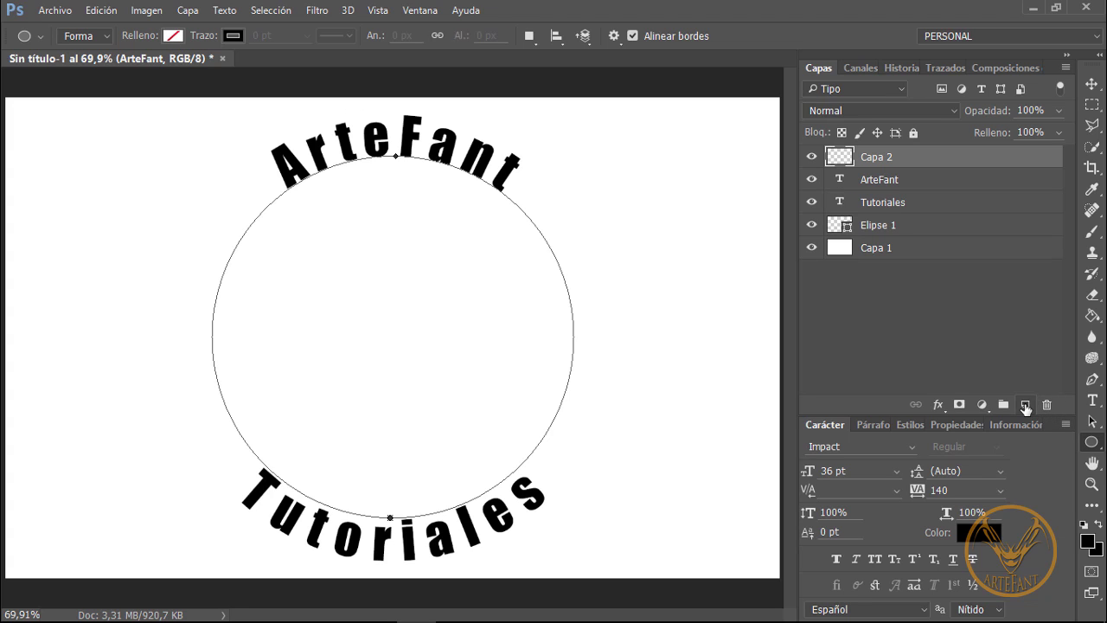
left_click(174, 35)
left_click(83, 120)
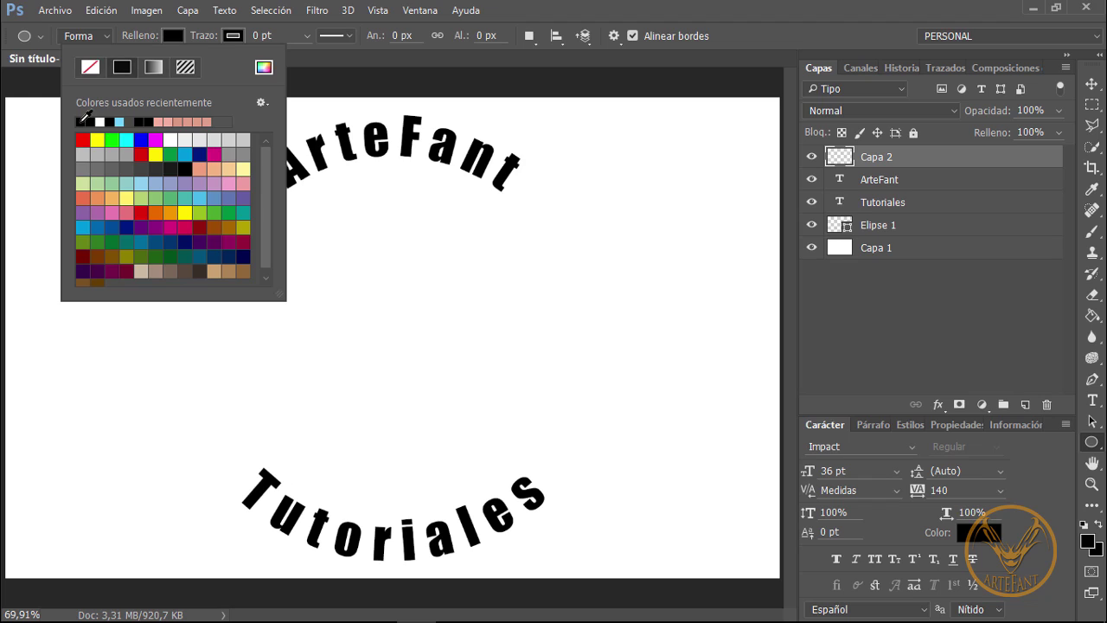
left_click(823, 32)
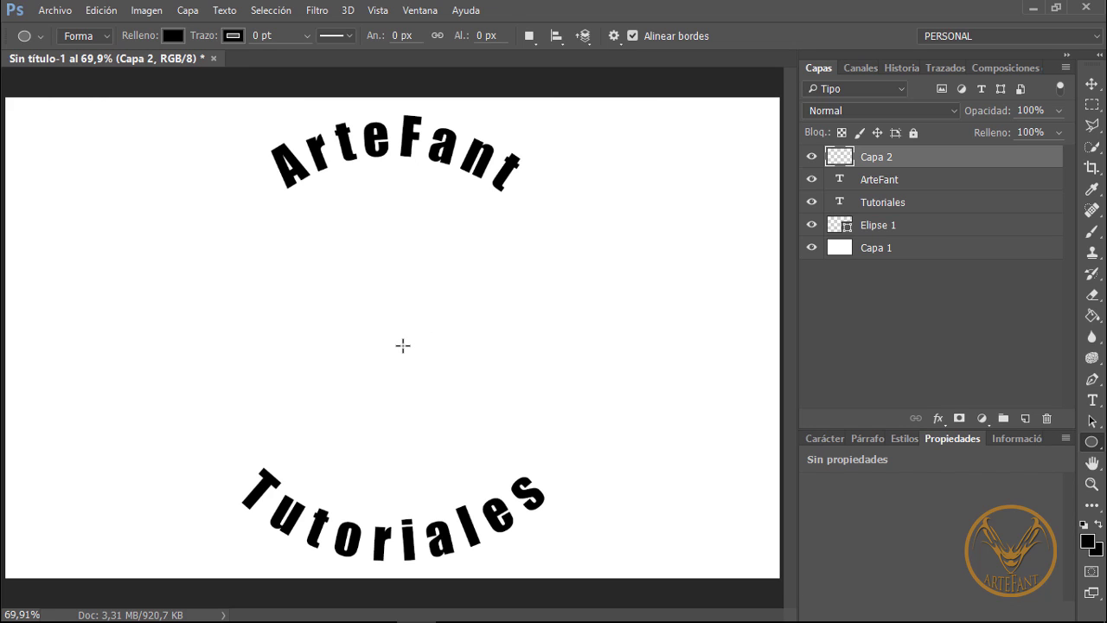
left_click_drag(415, 336, 751, 180)
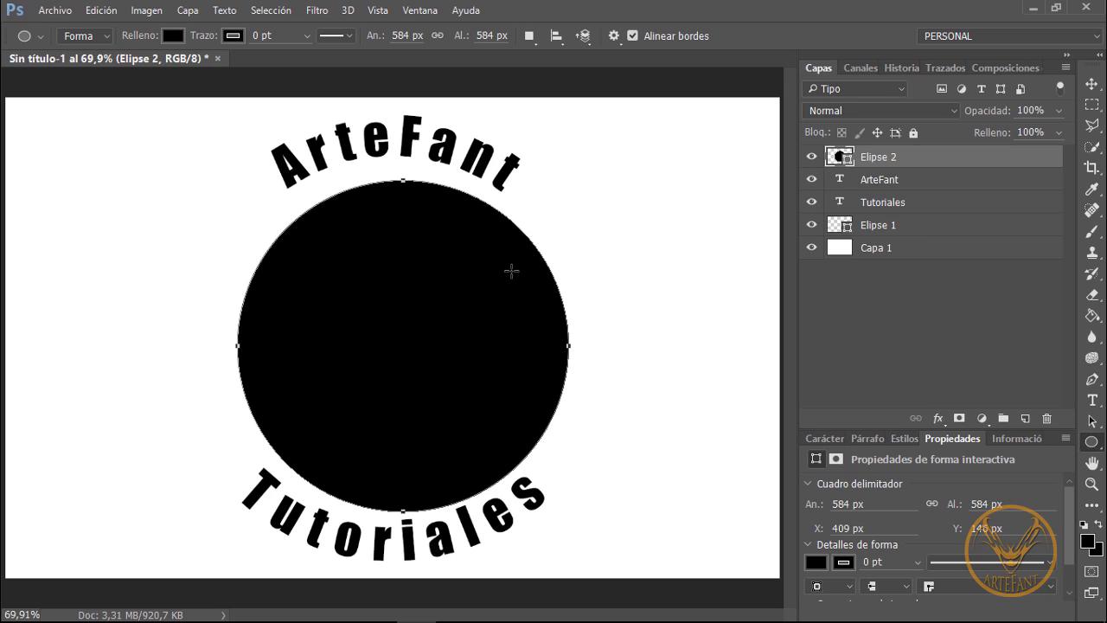
left_click(1092, 83)
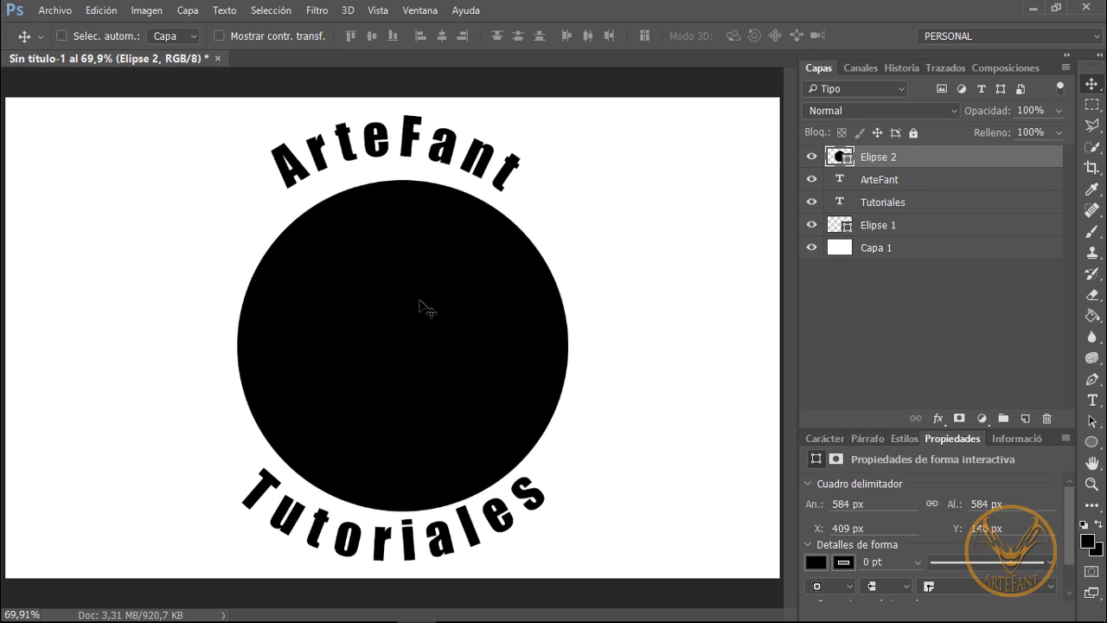
left_click_drag(414, 301, 412, 304)
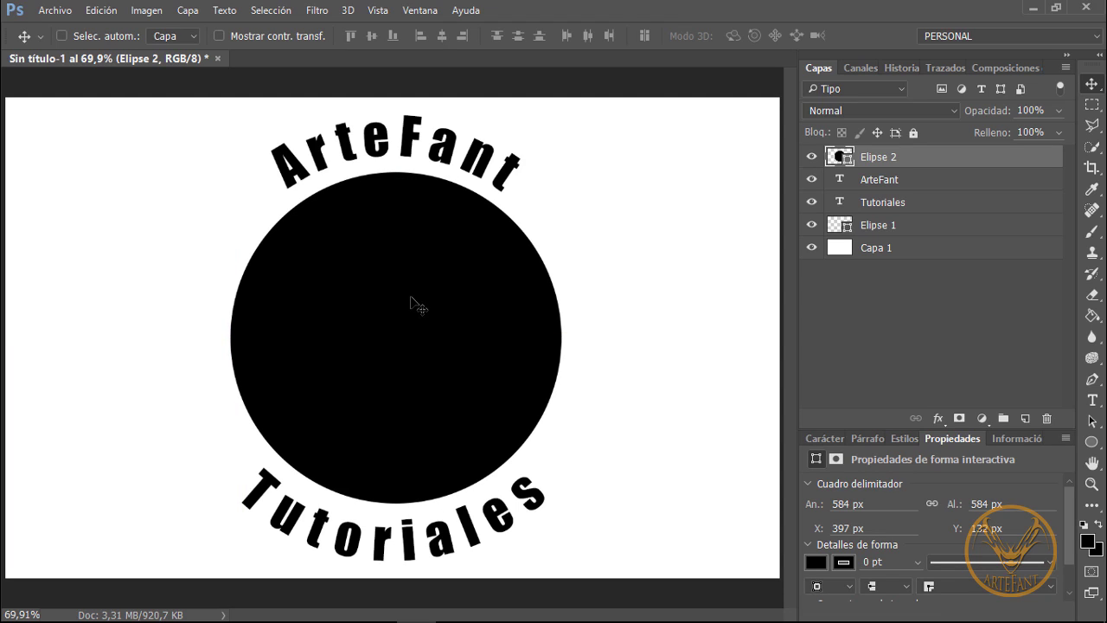
On a new layer above Elipse 2, draw a white-filled circle about 494 px wide inside the black circle.
left_click(1026, 420)
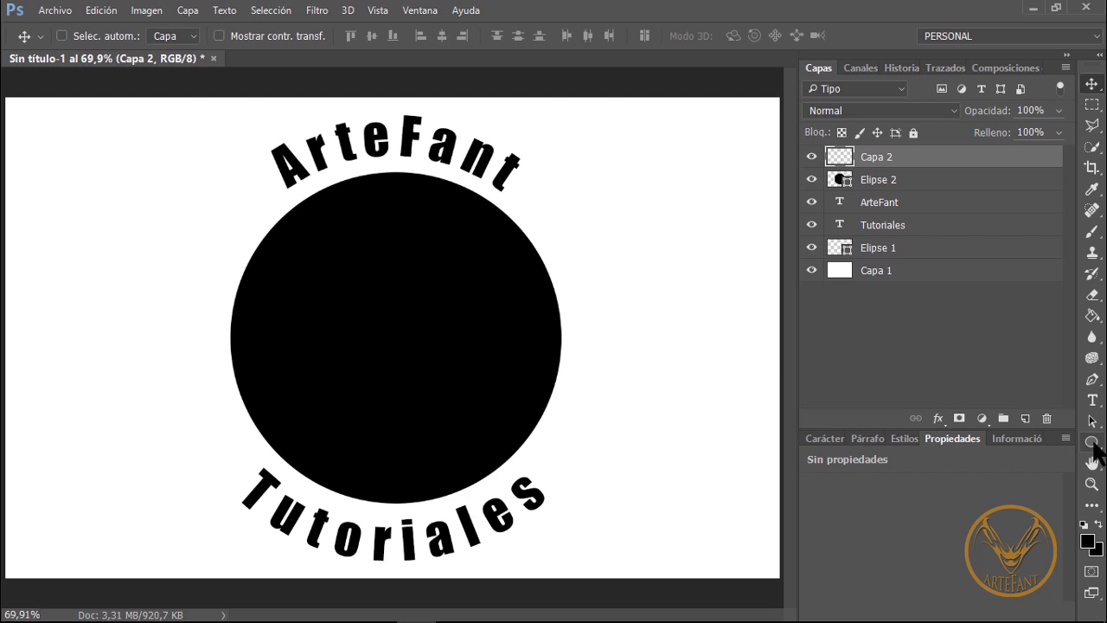
left_click(1091, 443)
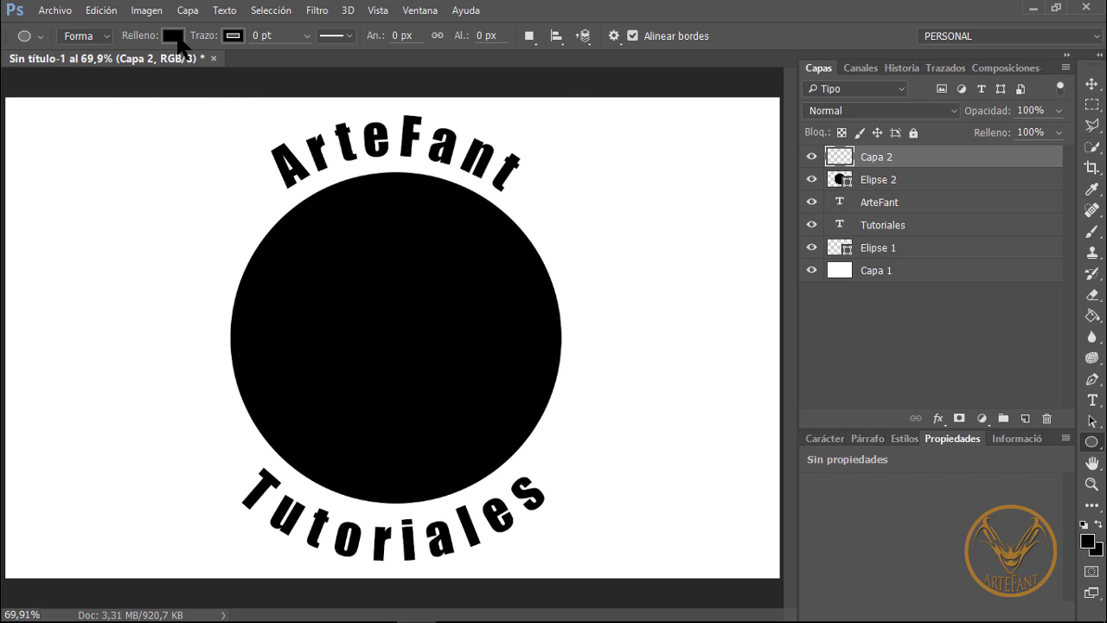
left_click(176, 38)
left_click(80, 122)
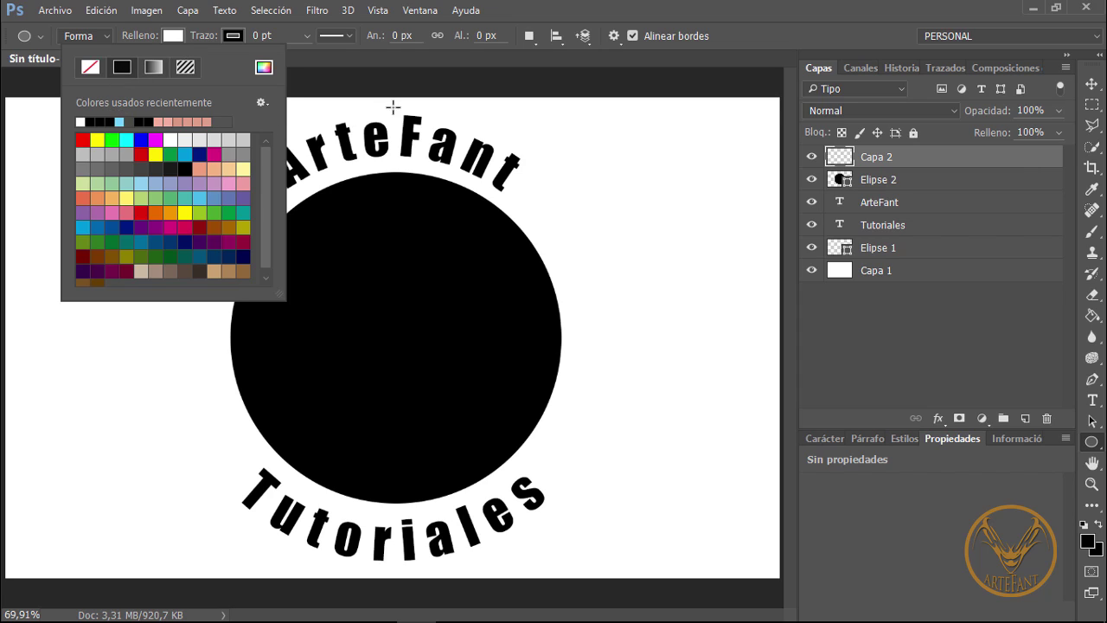
left_click(819, 35)
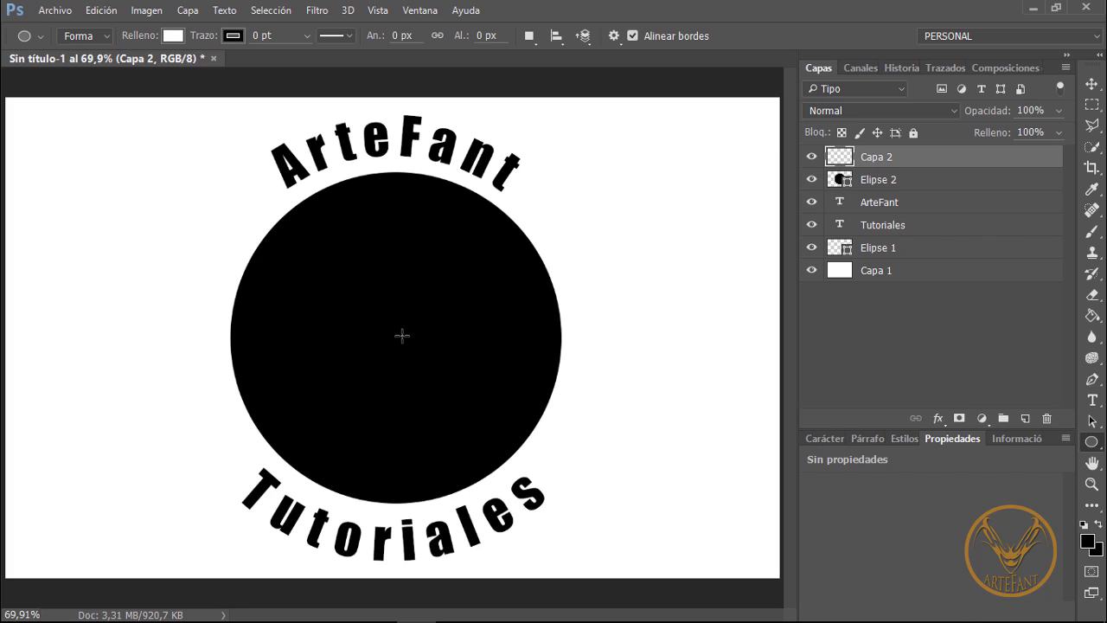
left_click_drag(403, 336, 638, 193)
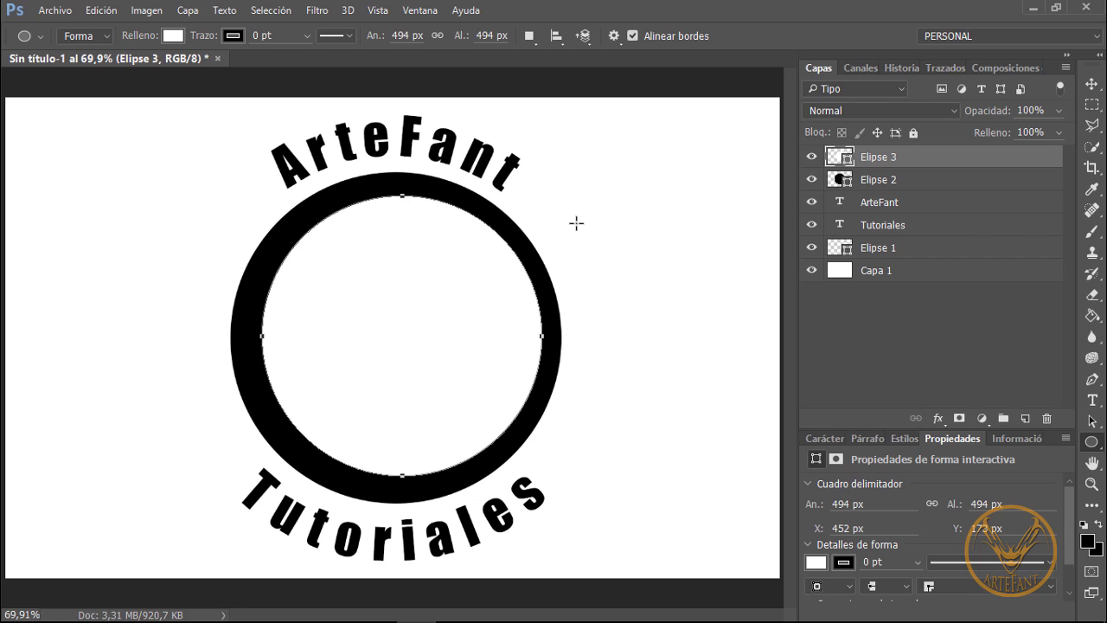
Move the white Elipse 3 circle so it sits concentrically inside the black circle, forming an even ring.
left_click(1092, 84)
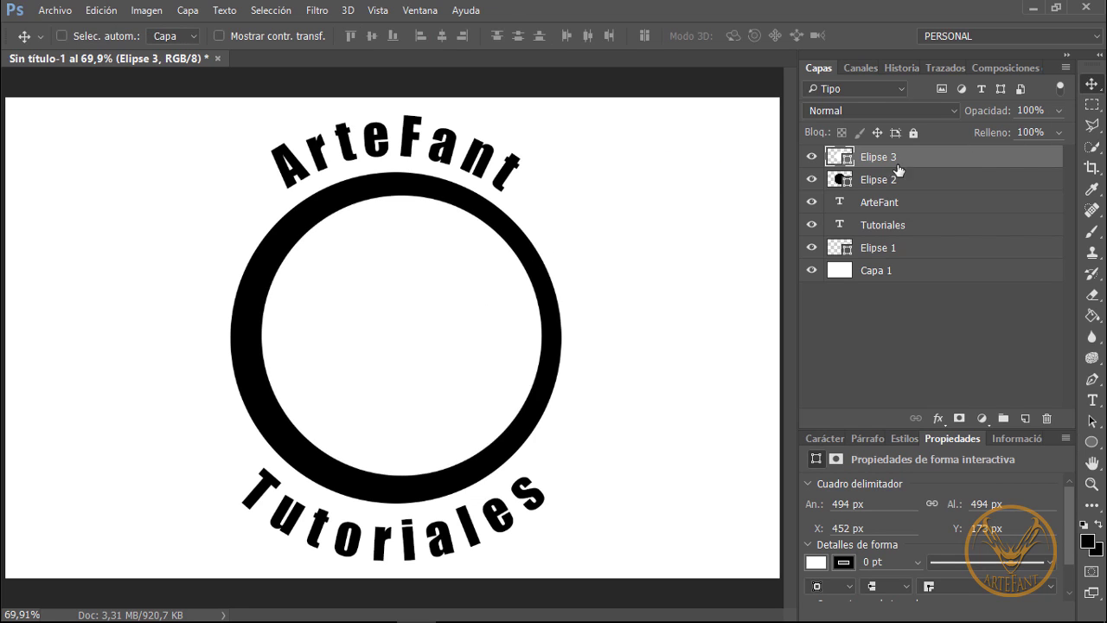
left_click_drag(432, 323, 433, 327)
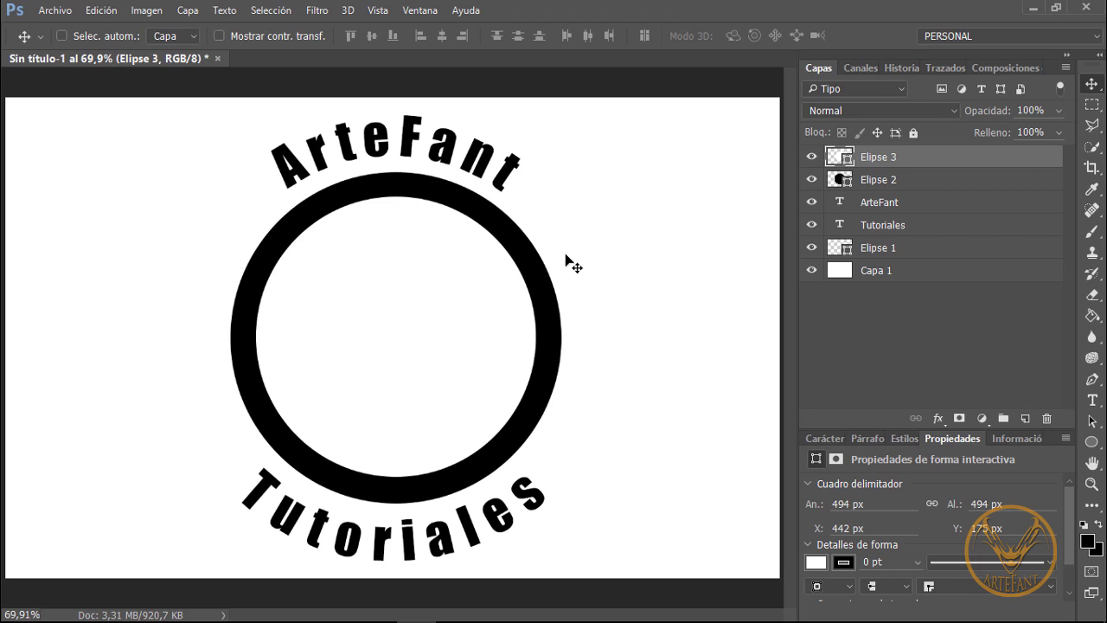
Change the text colour of the Tutoriales layer to bright red and commit the text edit.
left_click(813, 438)
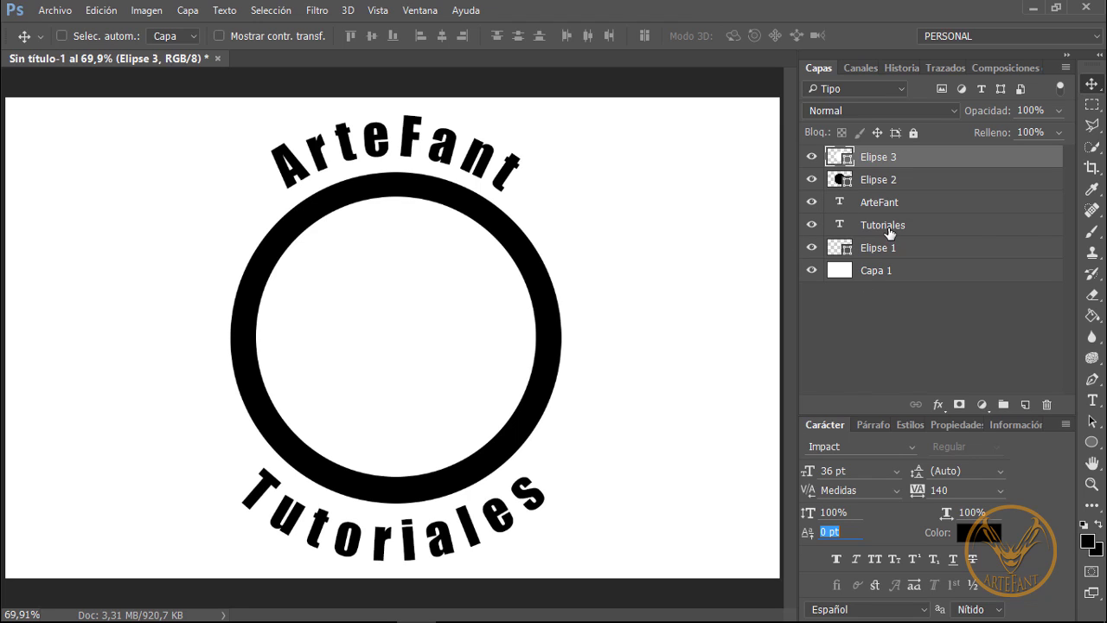
double_click(839, 227)
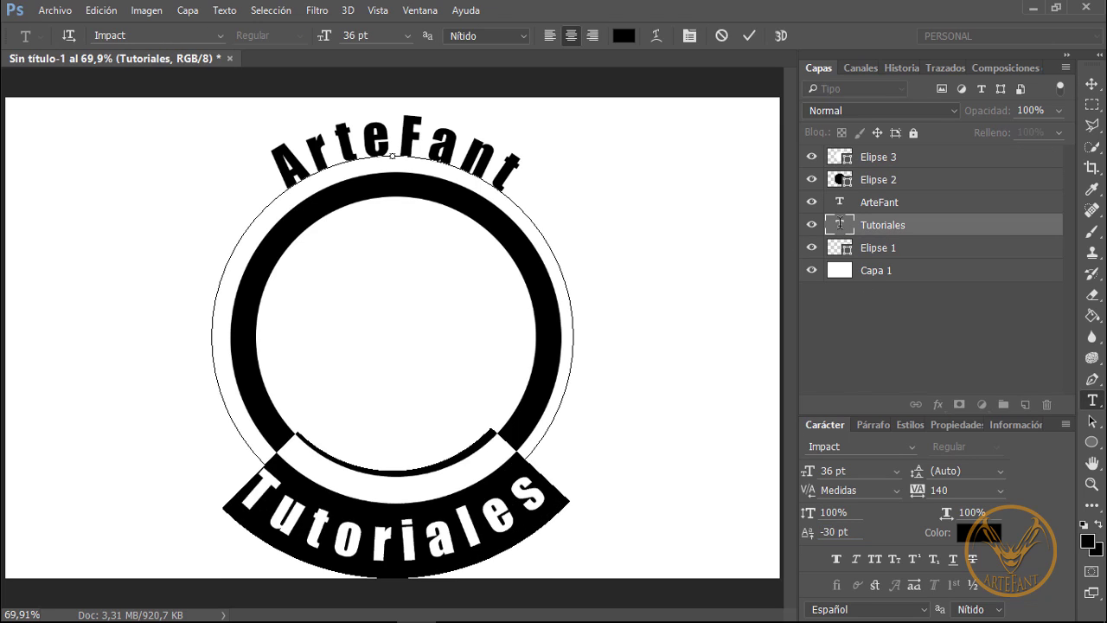
left_click(979, 532)
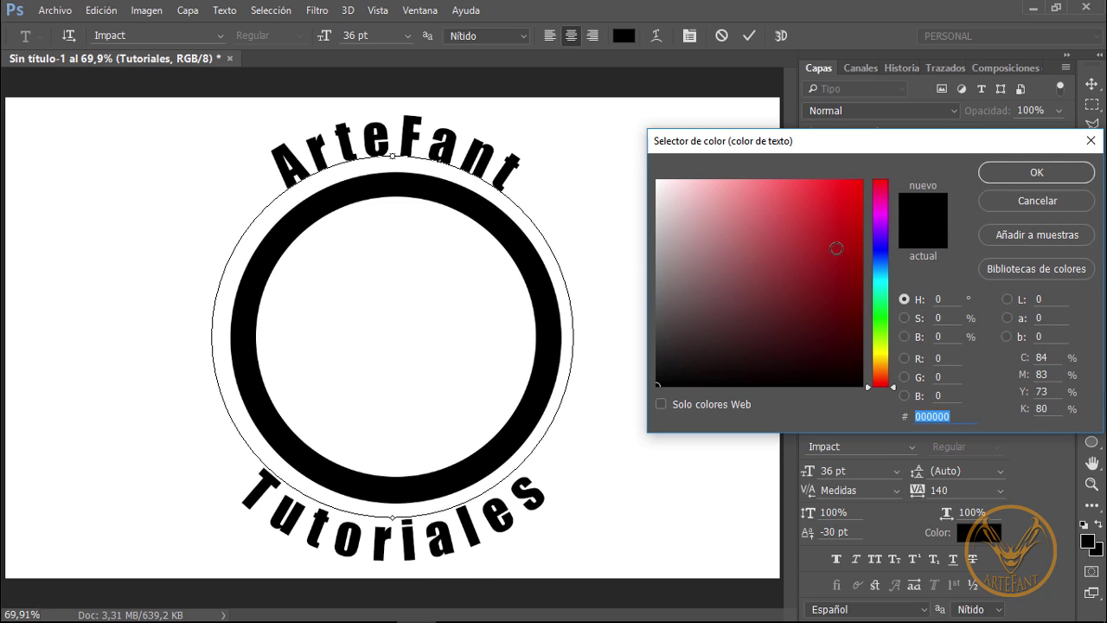
left_click_drag(836, 248, 893, 149)
left_click(1021, 177)
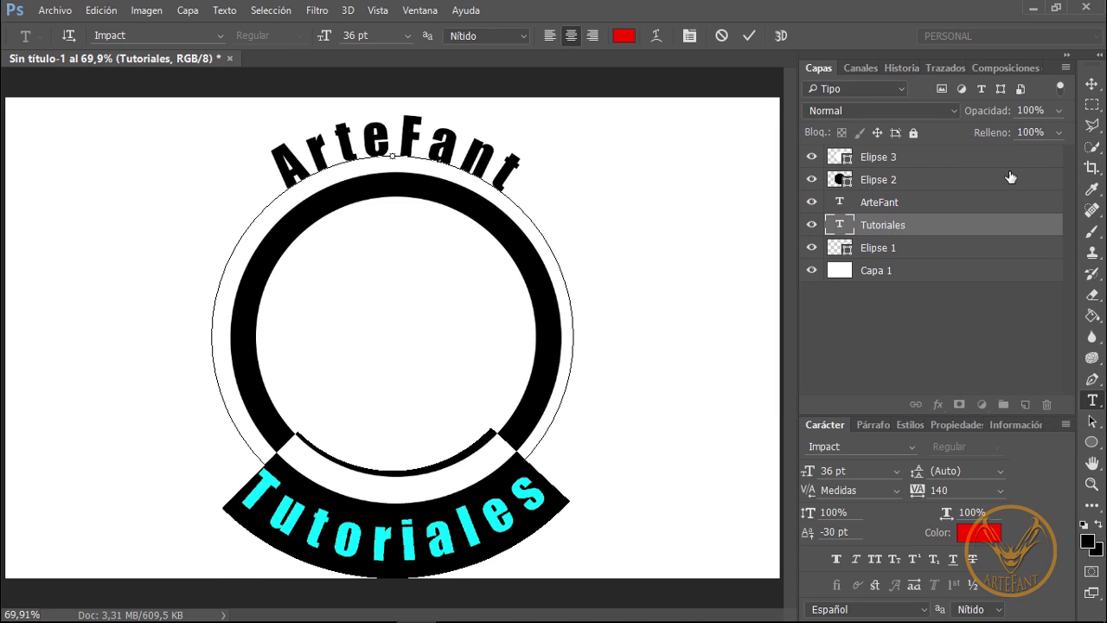
left_click(749, 33)
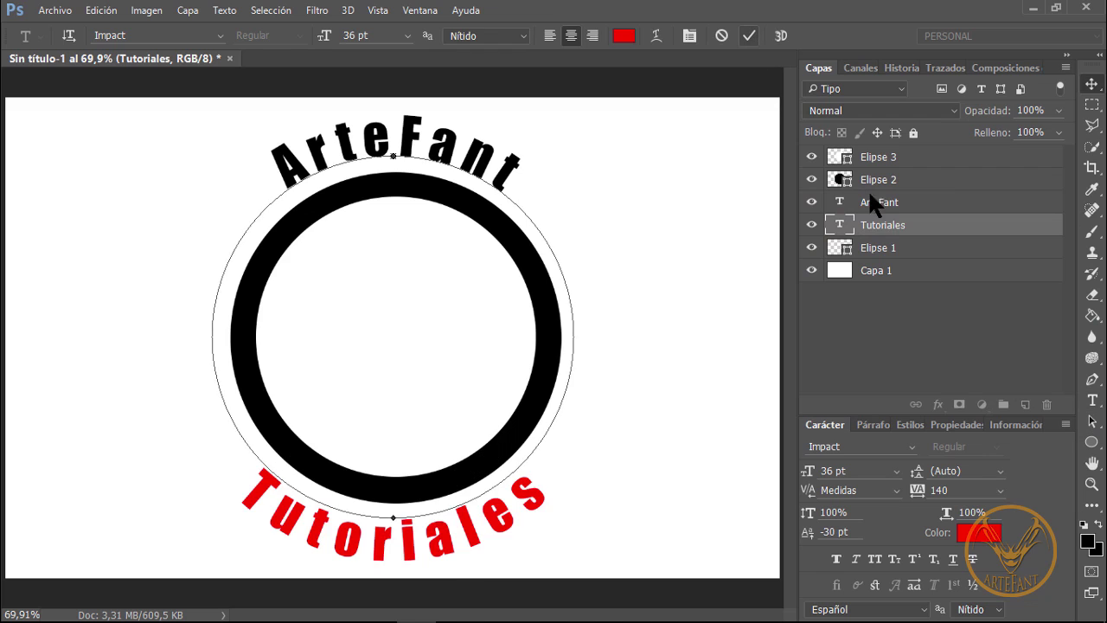
key("v")
Add a black drop shadow (Sombra paralela) to the Tutoriales layer and copy that effect onto the ArteFant layer.
right_click(924, 224)
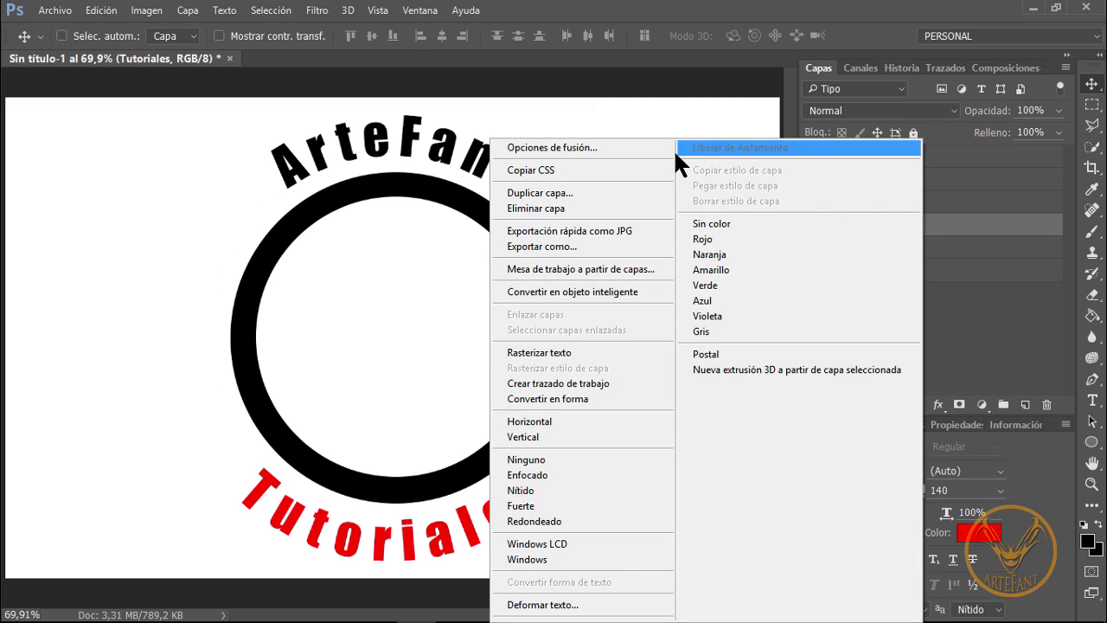
left_click(613, 139)
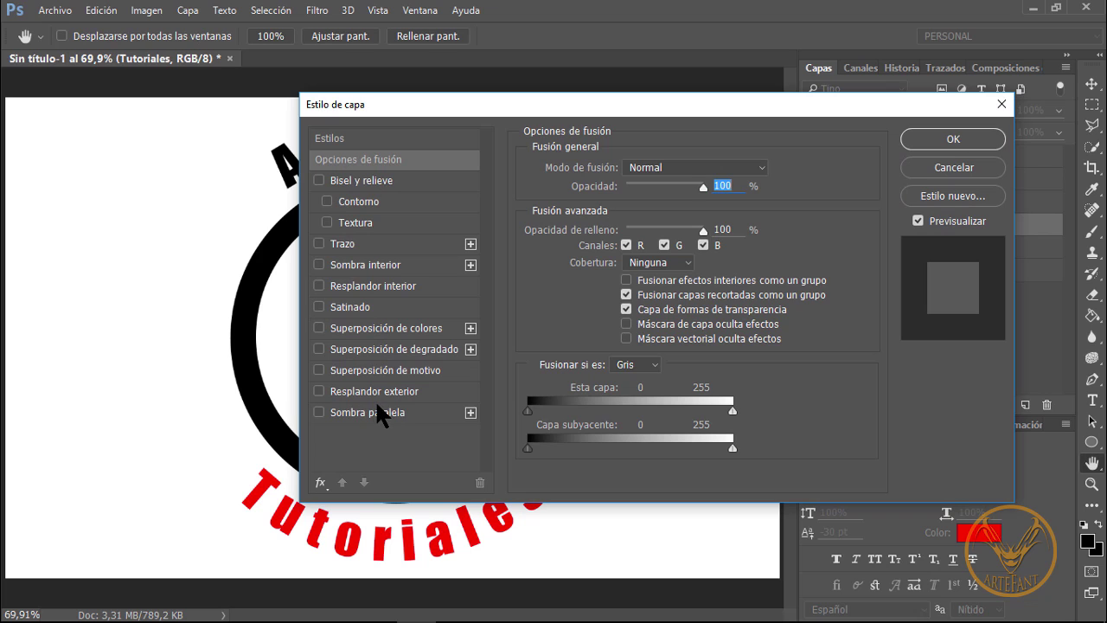
left_click(377, 407)
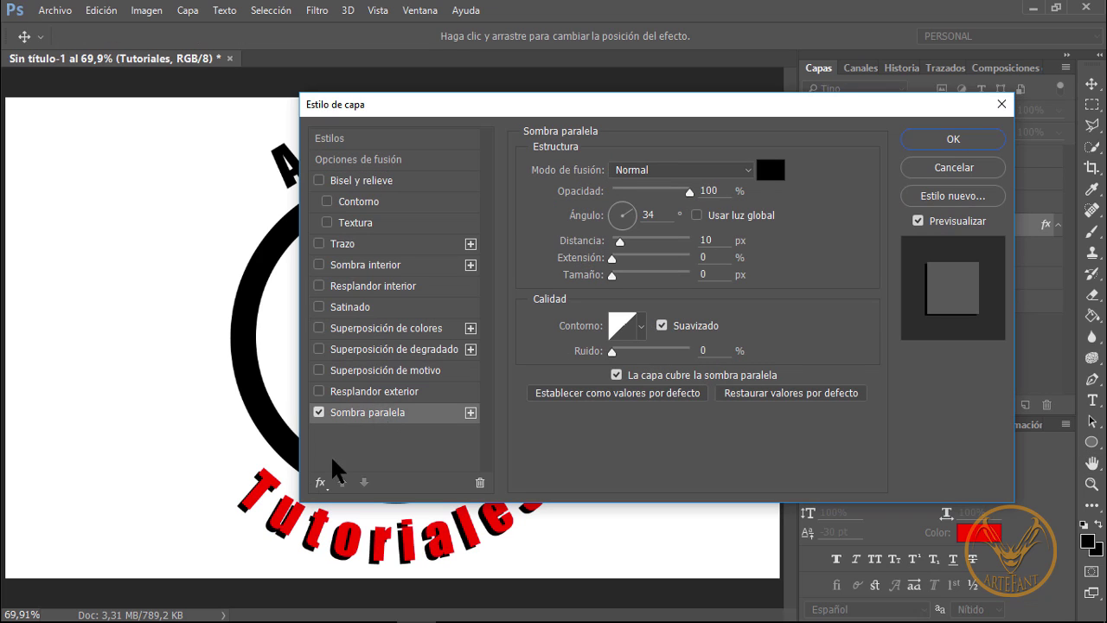
left_click(955, 138)
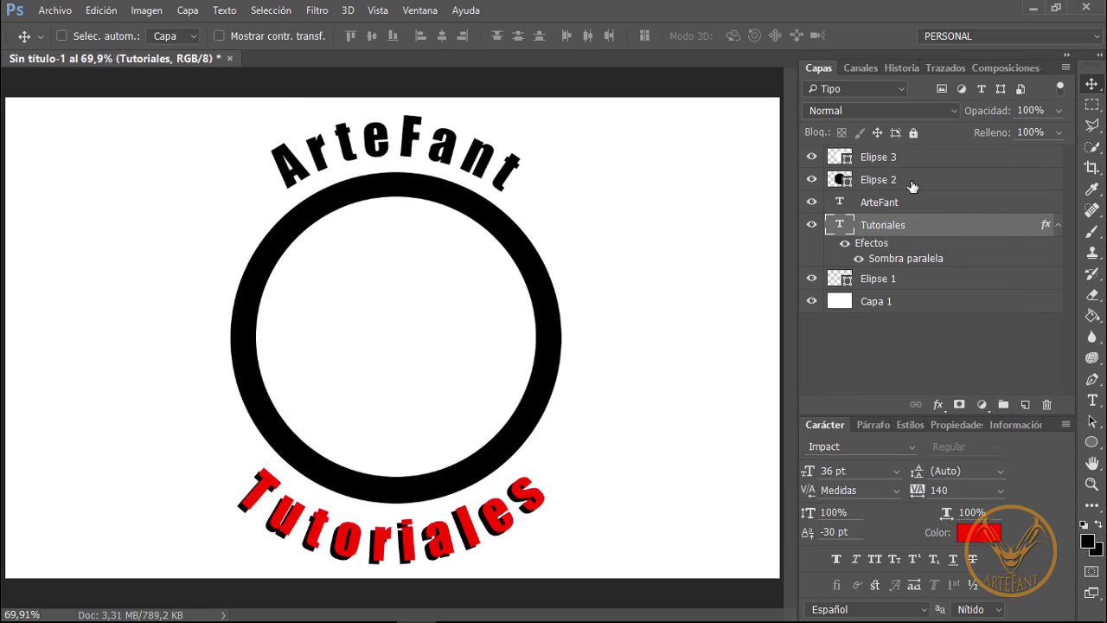
left_click(1057, 226)
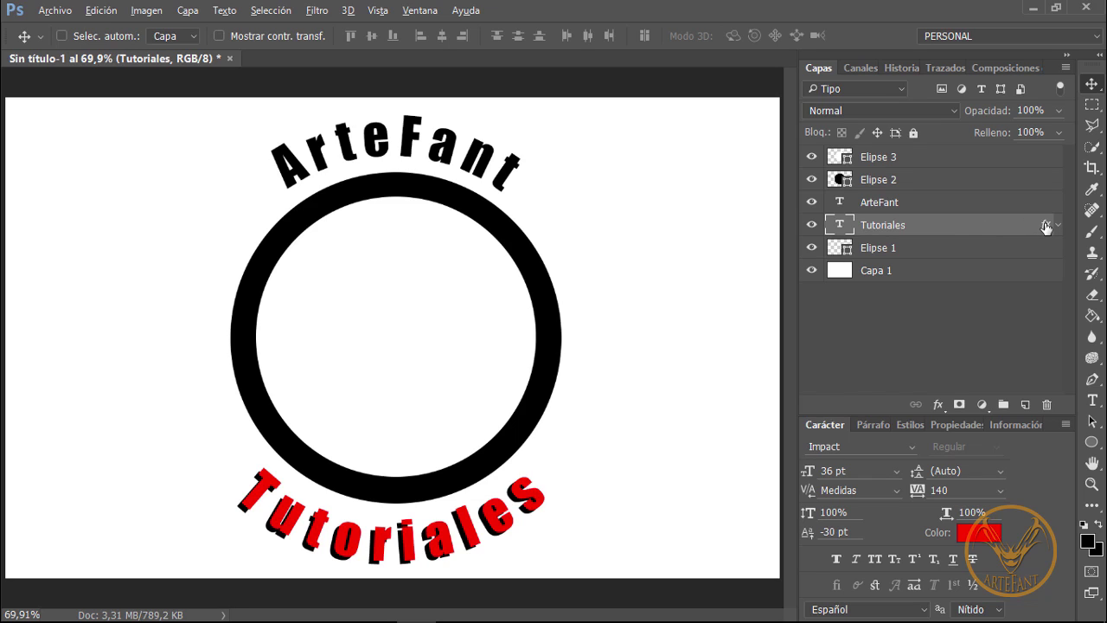
left_click_drag(1047, 226, 1043, 204)
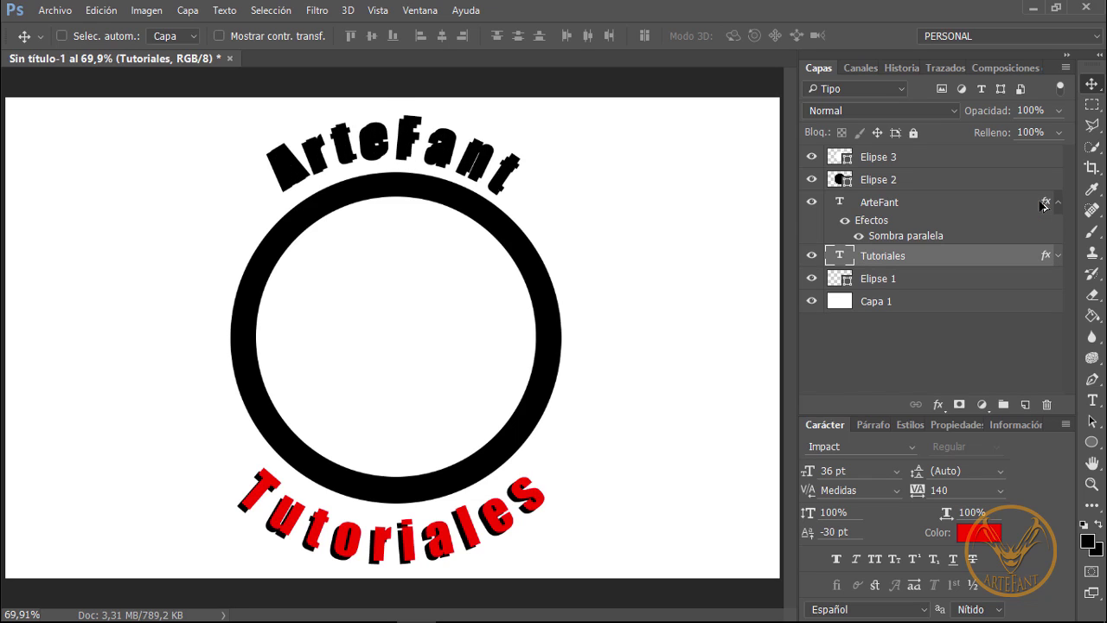
double_click(839, 256)
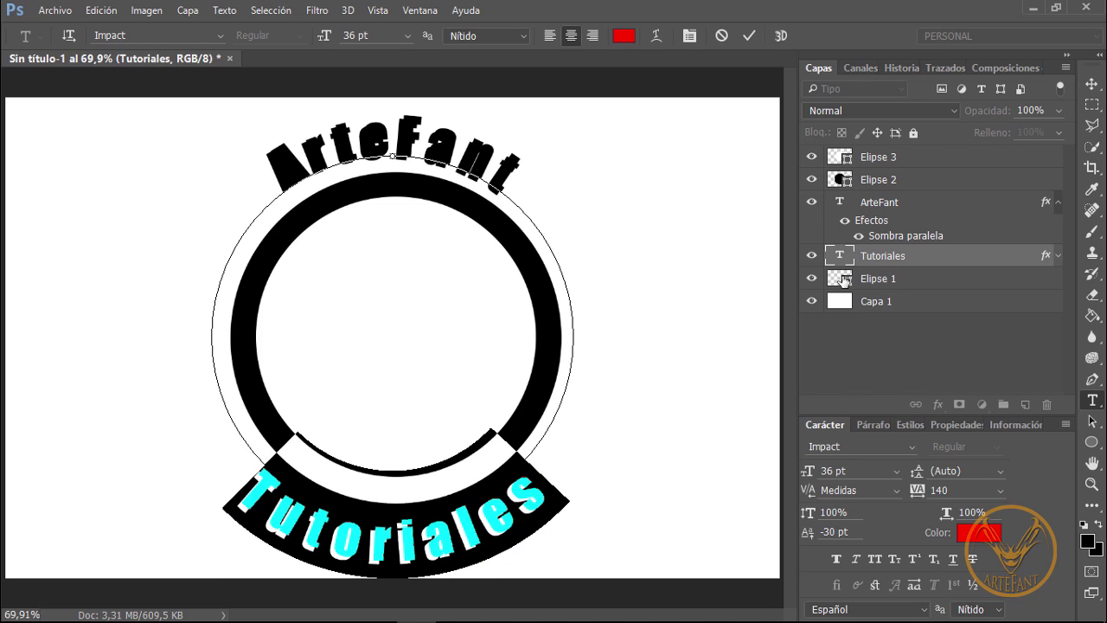
left_click(844, 279)
key("v")
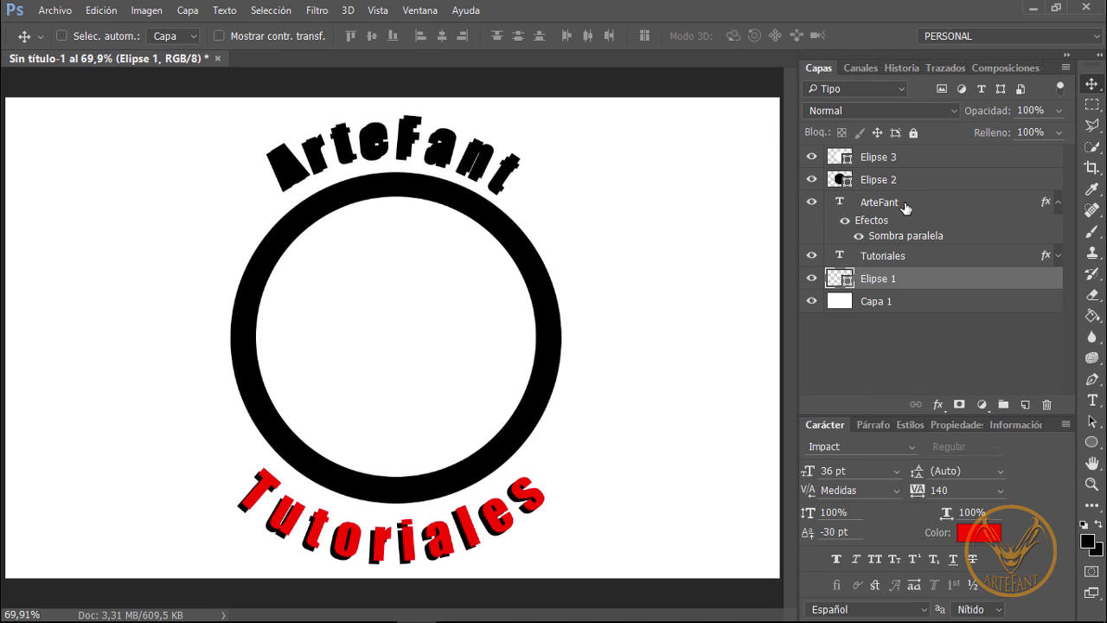
Change the text colour of the ArteFant layer to bright red, commit the edit and collapse the layer's effects list.
left_click(869, 208)
double_click(839, 203)
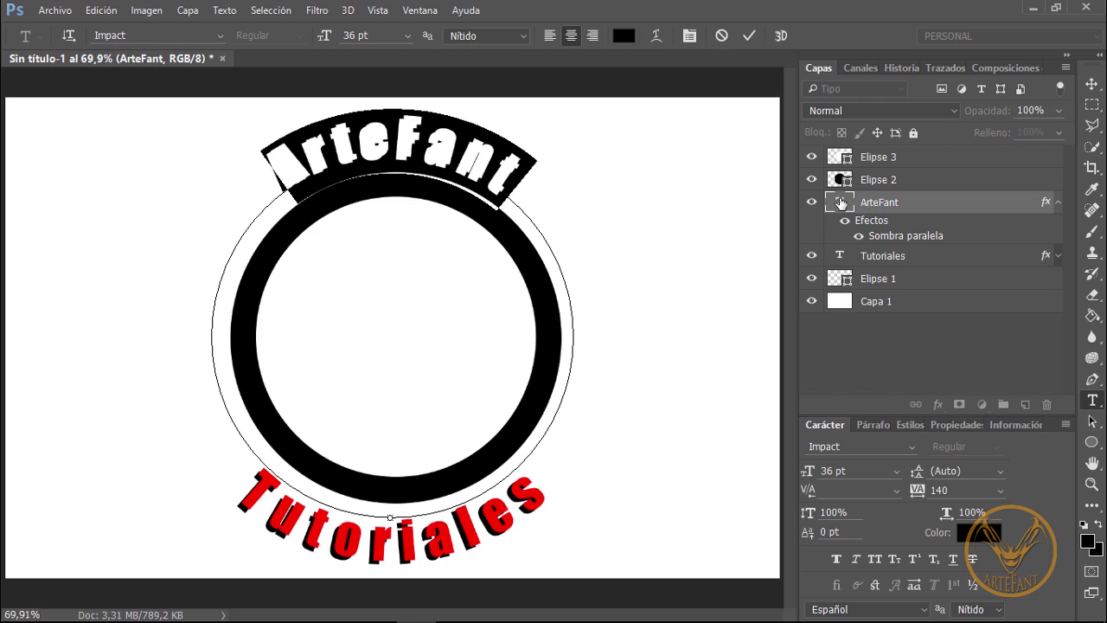
left_click(979, 532)
left_click_drag(852, 195, 949, 148)
left_click(1036, 173)
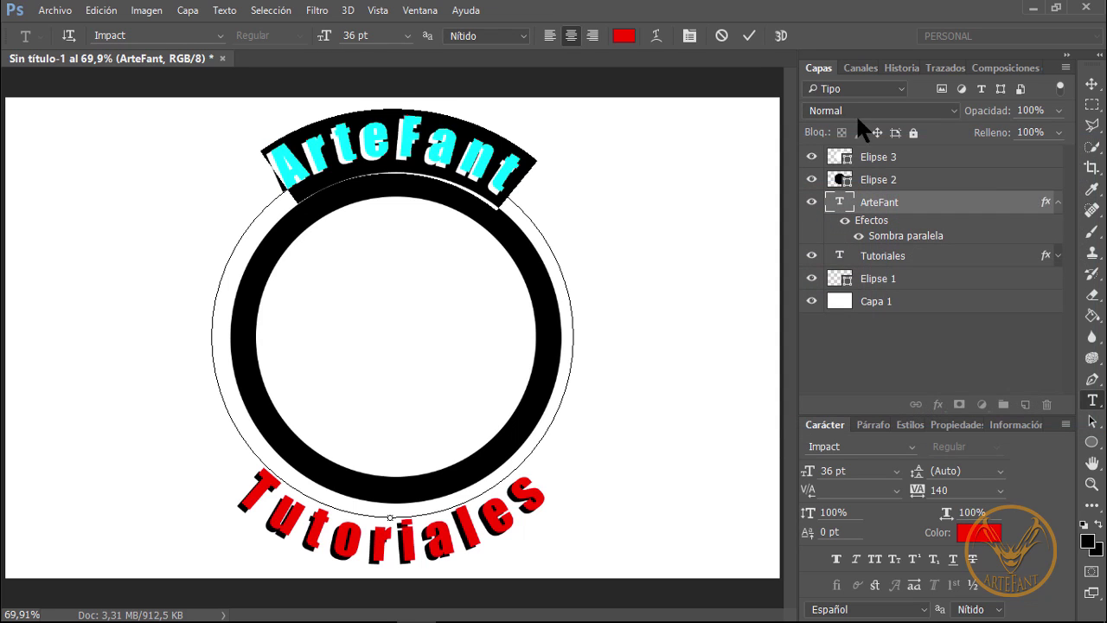
left_click(749, 36)
key("v")
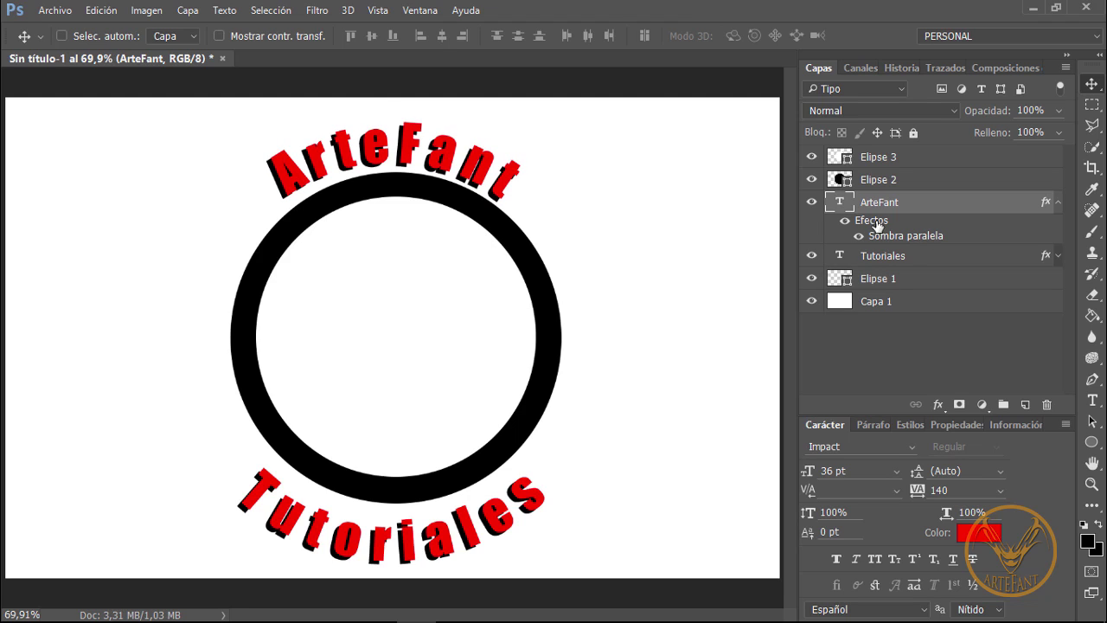
left_click(1057, 204)
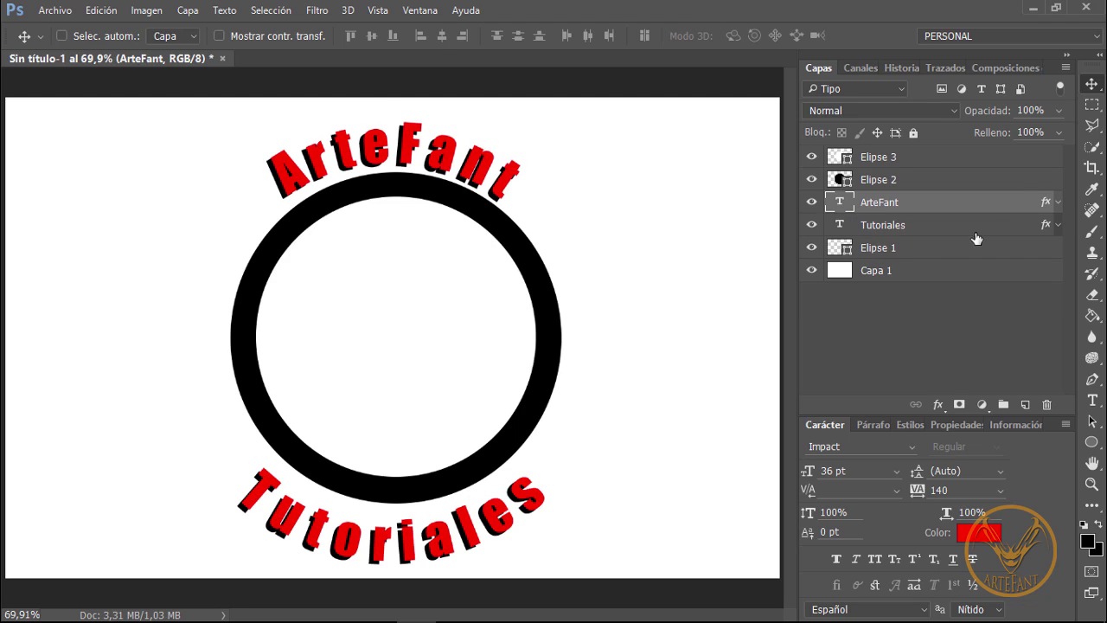
Nudge the Tutoriales text up closer to the black ring and slightly to the right.
left_click(886, 226)
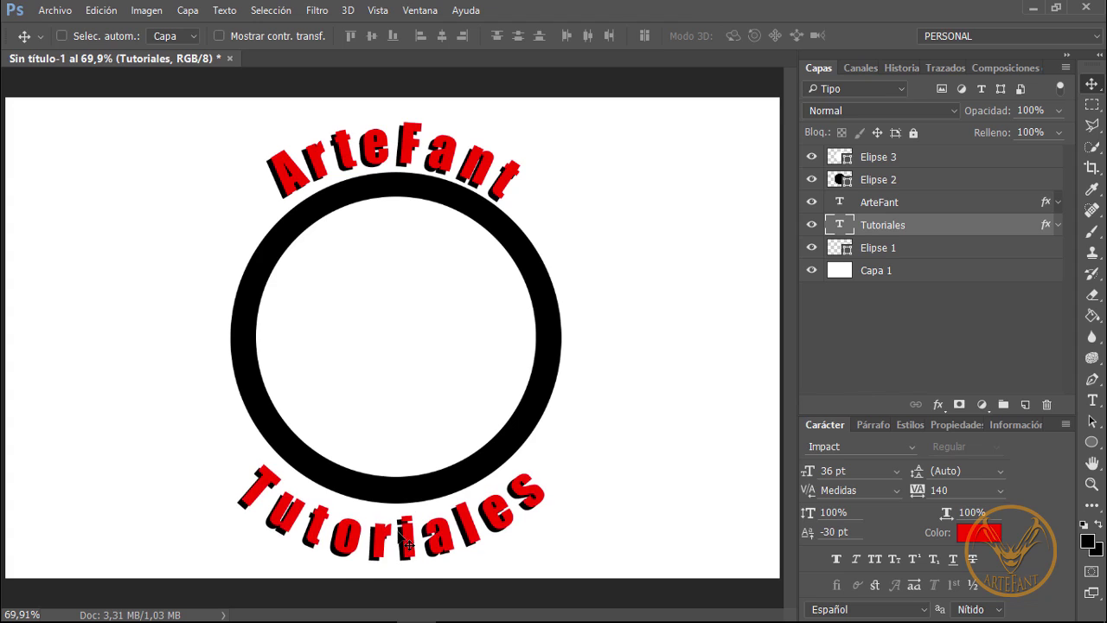
key("Up")
key("Up")
key("Up")
key("Up")
key("Up")
key("Up")
key("Up")
key("Up")
key("Up")
key("Up")
key("Up")
key("Up")
key("Up")
key("Up")
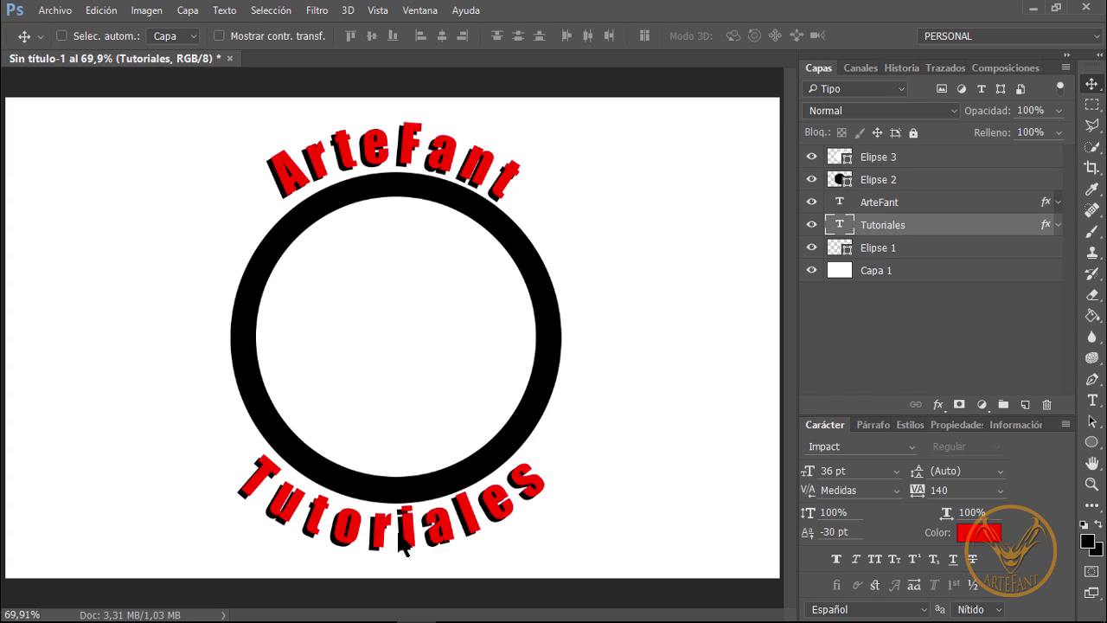
key("Right")
key("Right")
key("Right")
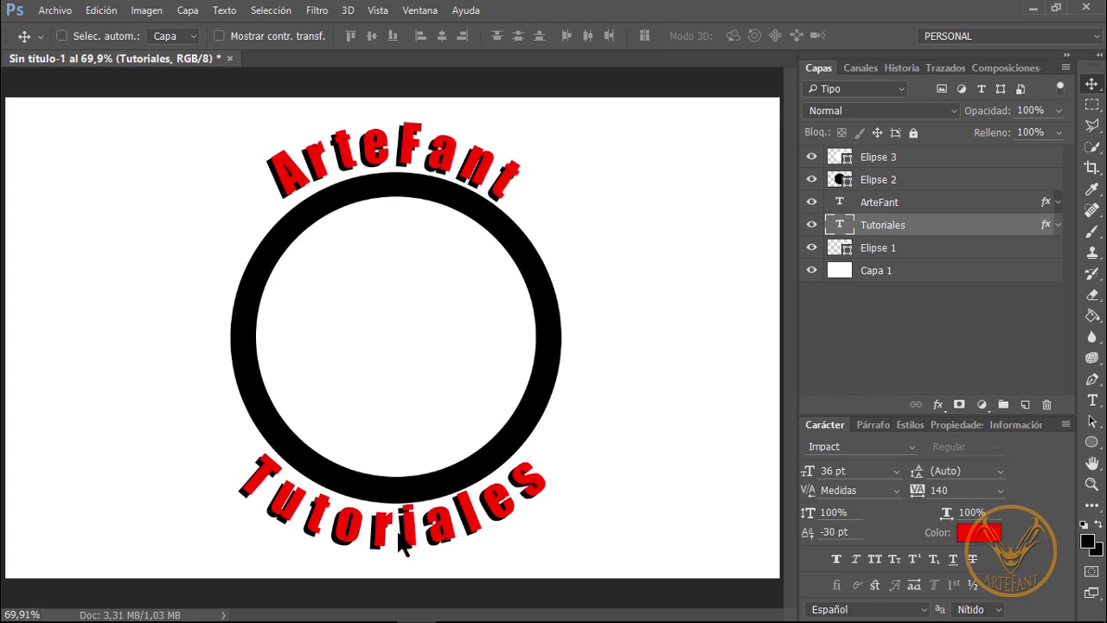
With the Elipse 3 layer selected, activate the Custom Shape tool using the circular ArteFant logo shape.
left_click(945, 159)
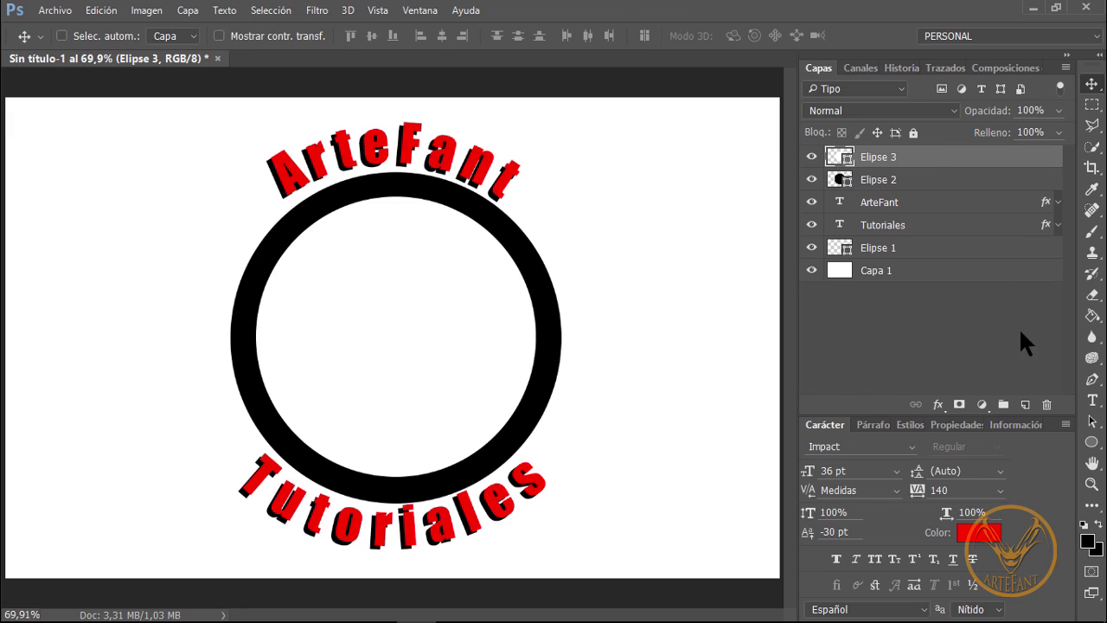
left_click(1092, 442)
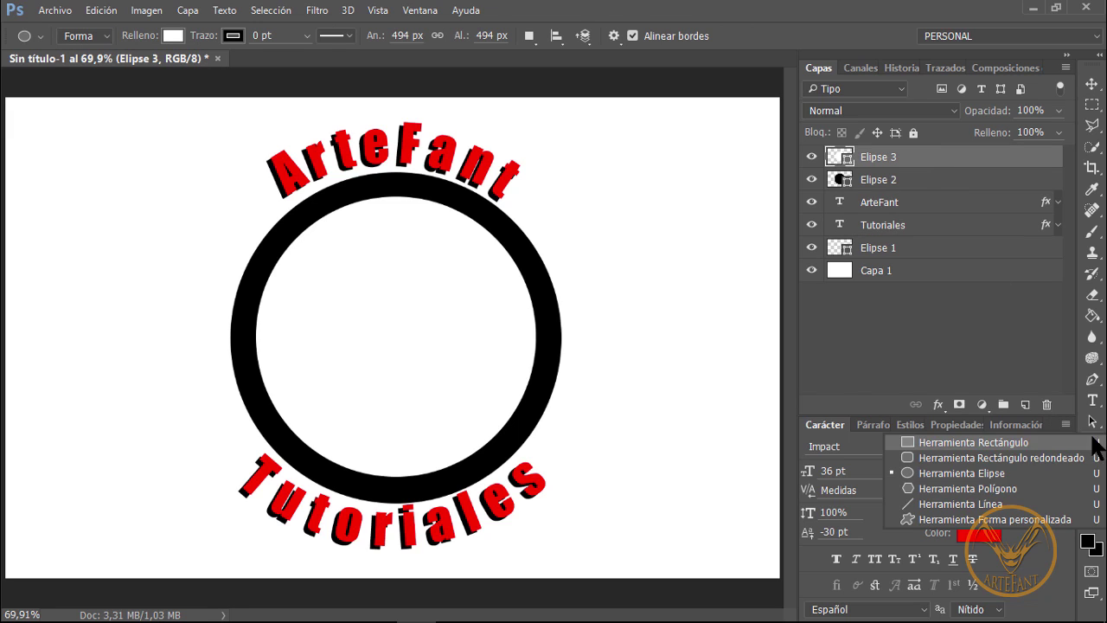
left_click(970, 517)
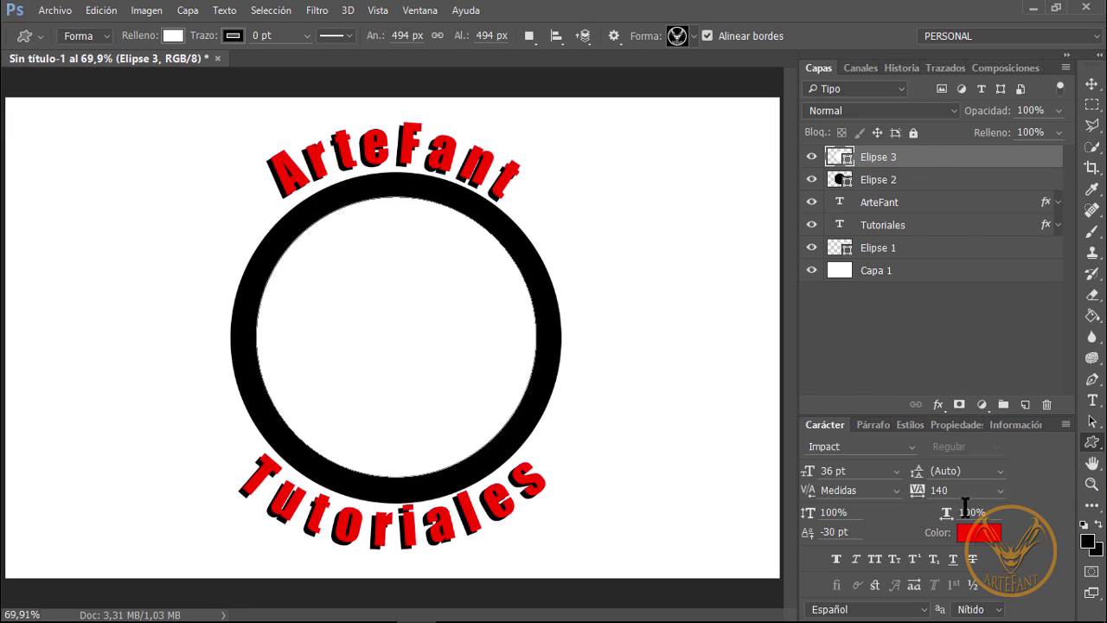
left_click(674, 37)
left_click(677, 37)
left_click(173, 39)
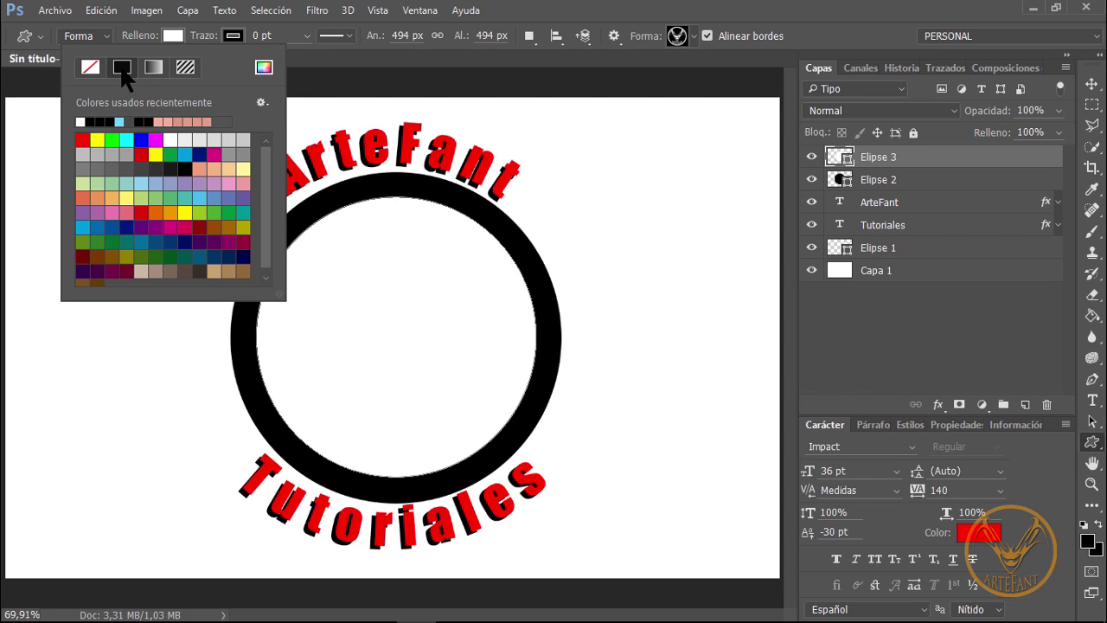
left_click(90, 122)
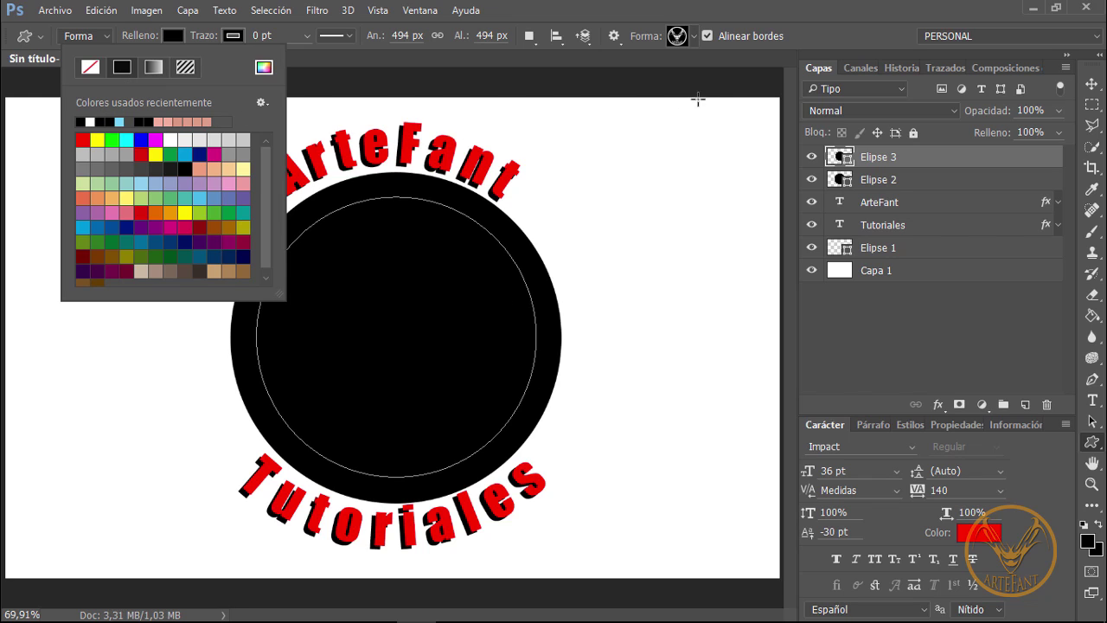
left_click(89, 122)
left_click(837, 33)
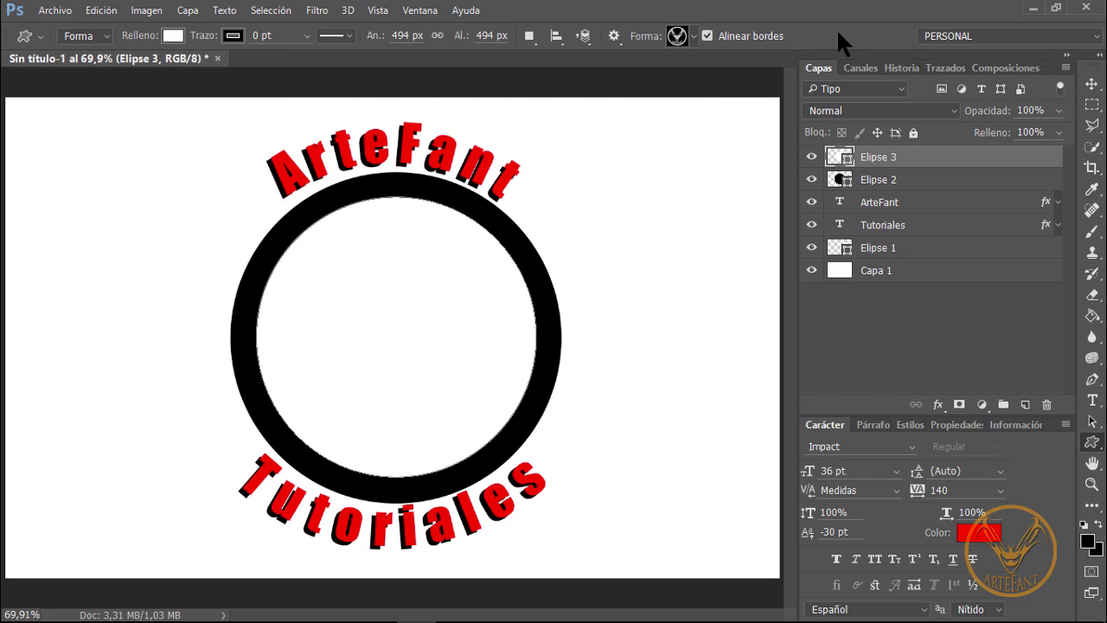
On a new layer above Elipse 3, draw the ArteFant logo shape about 437 px wide from the ring's centre and fill it black.
left_click(1028, 403)
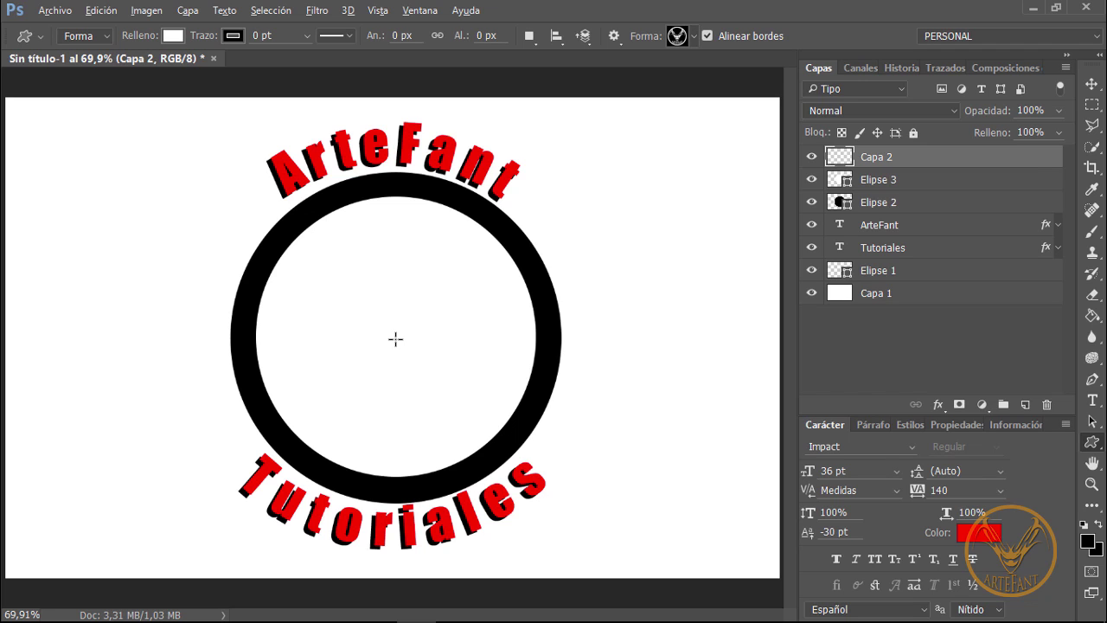
left_click_drag(397, 338, 659, 215)
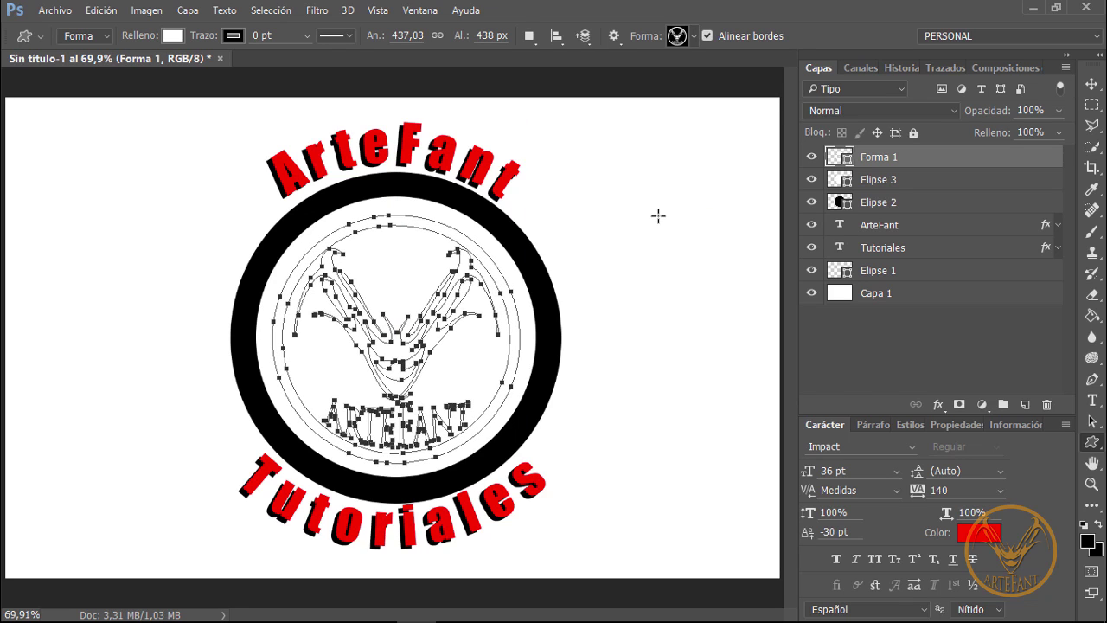
left_click(174, 36)
left_click(95, 122)
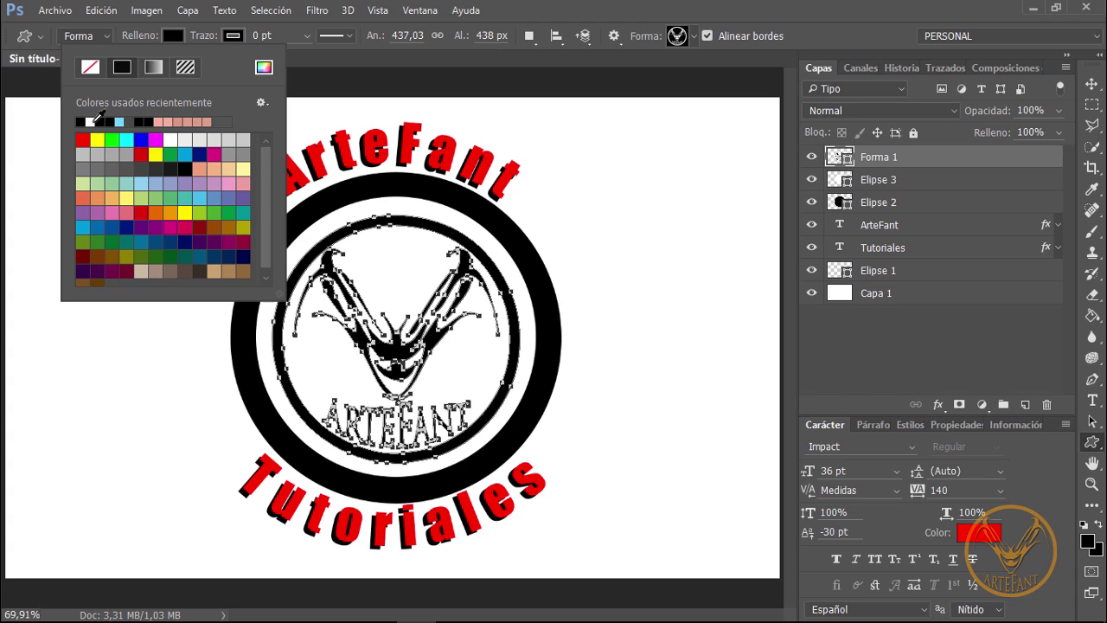
left_click(632, 72)
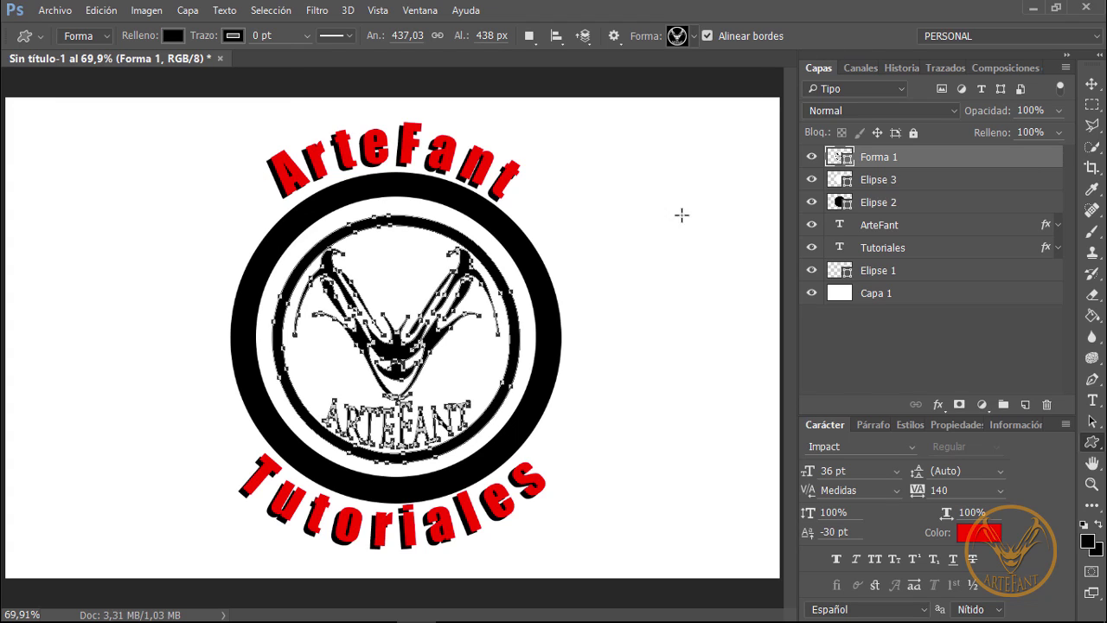
Move the logo shape with the Move tool to fine-tune its centring inside the ring.
left_click(1092, 83)
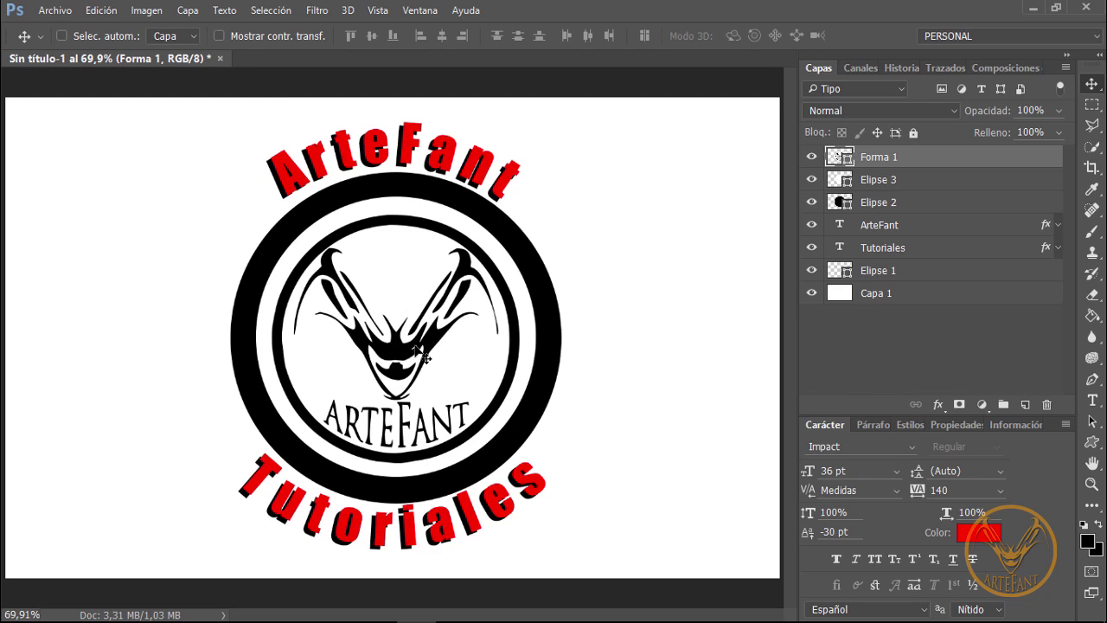
left_click_drag(403, 360, 413, 341)
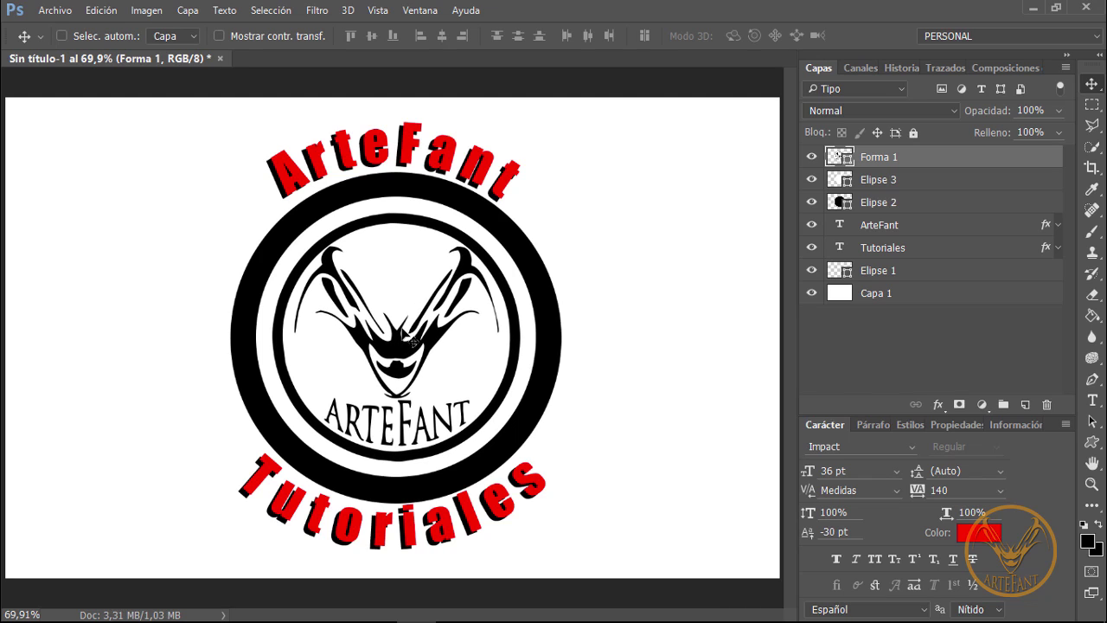
left_click_drag(397, 334, 391, 339)
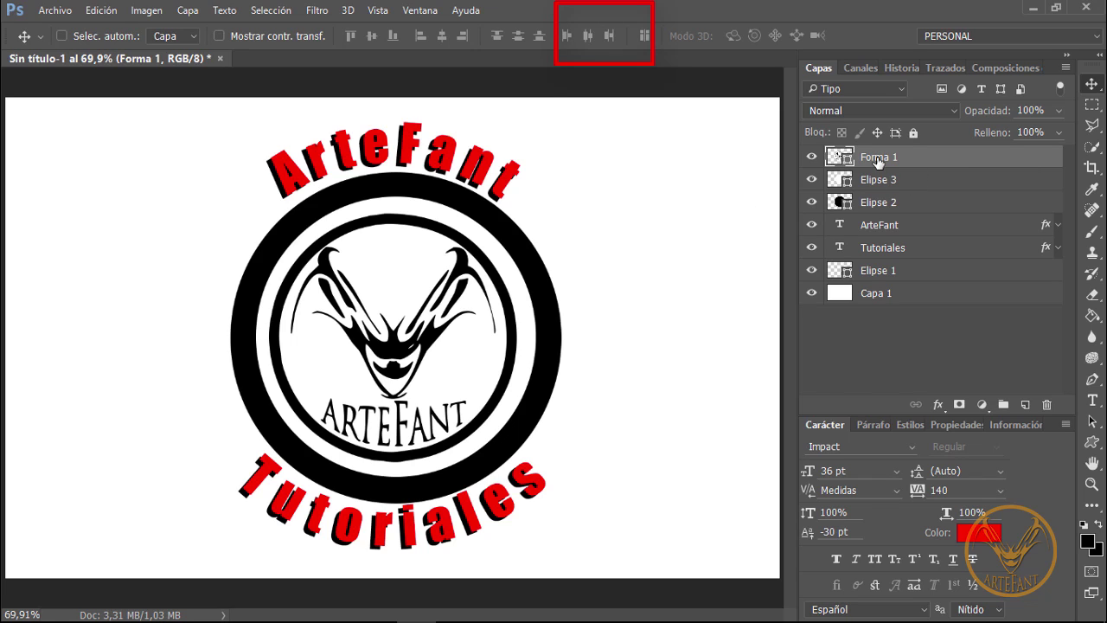
Distribute all layers from Forma 1 to Capa 1 by their horizontal centres, and leave only Forma 1 selected.
left_click(942, 298, "shift")
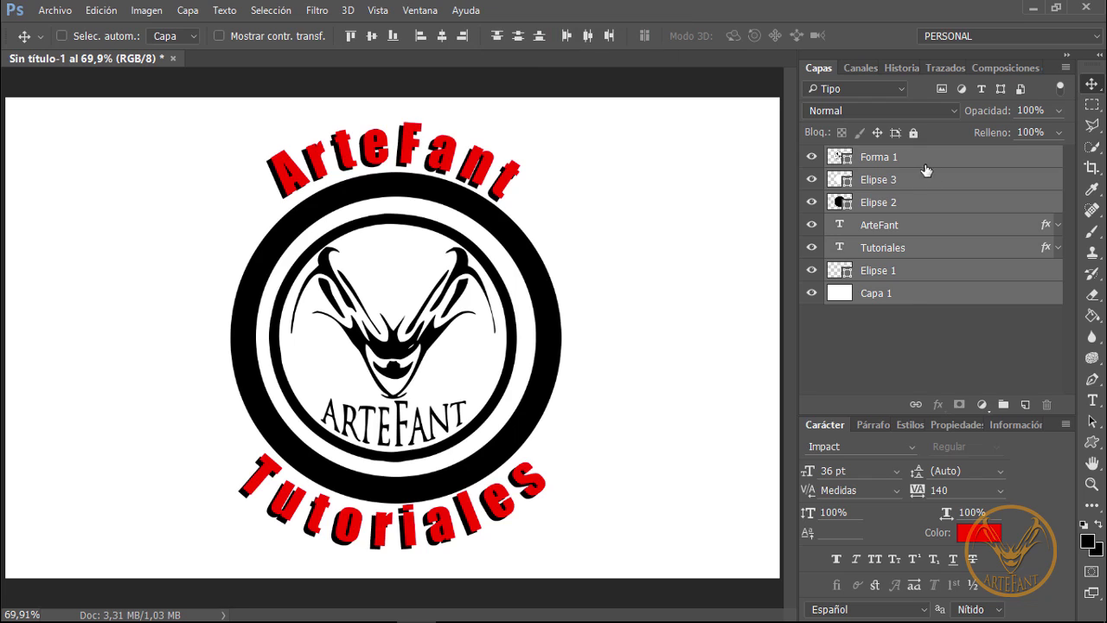
left_click(589, 40)
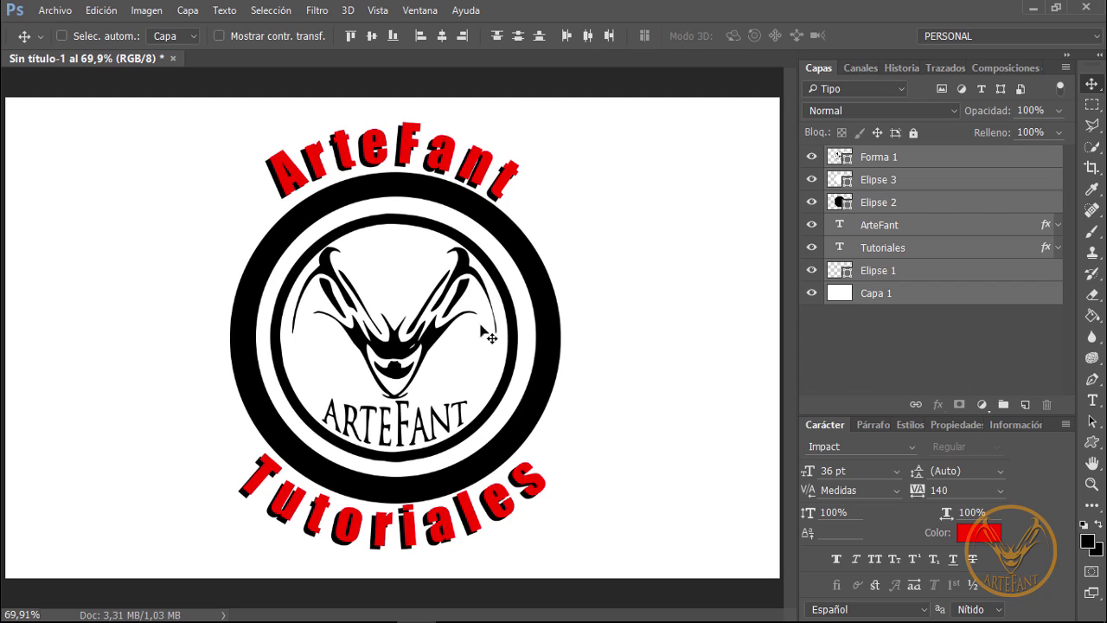
left_click(910, 157)
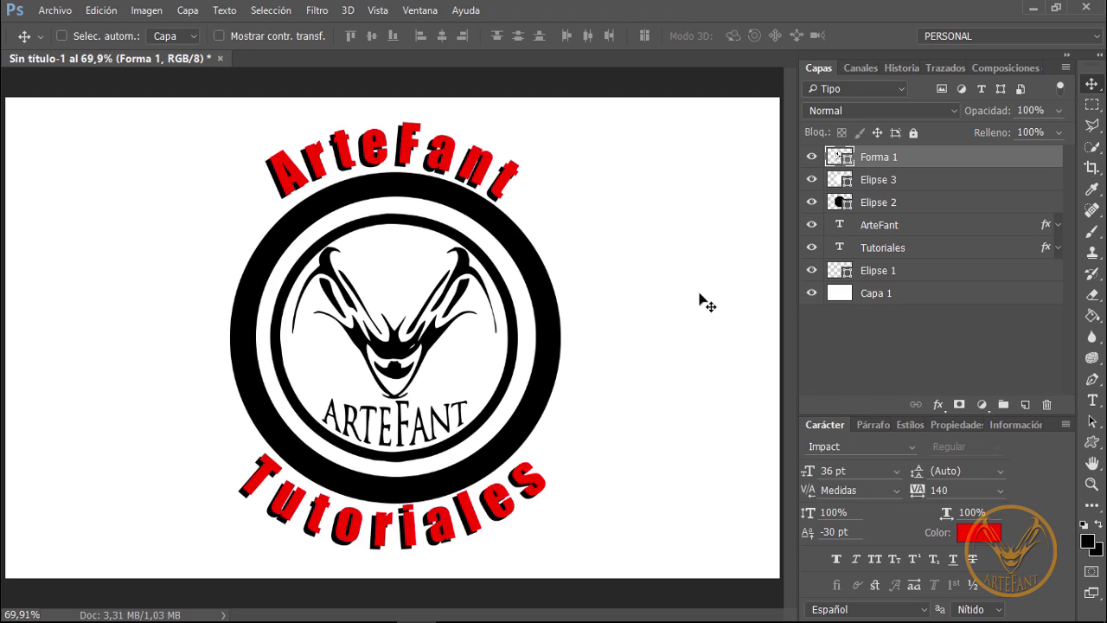
On a new layer above Forma 1, draw an open Pen path beside the emblem, bowed towards the ring with a hooked lower end.
left_click(1091, 380)
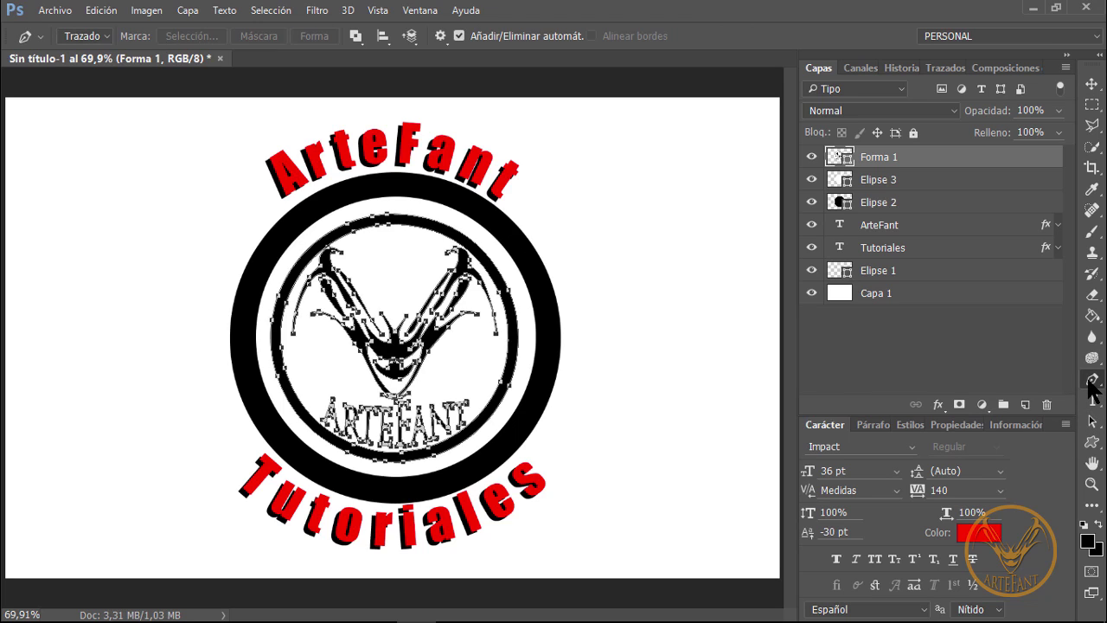
left_click(1026, 405)
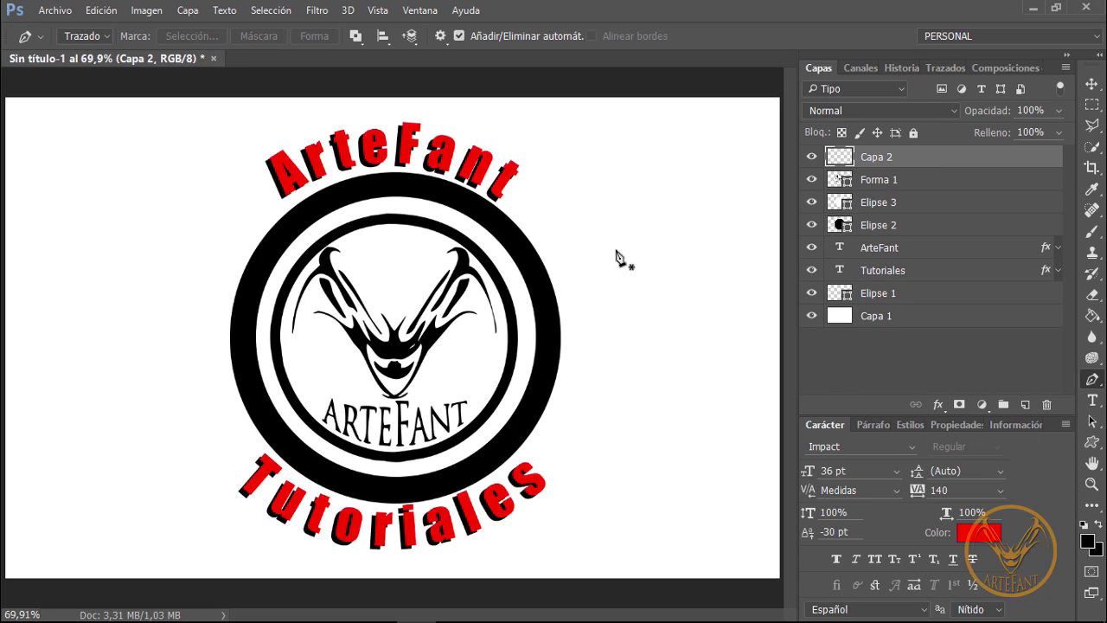
left_click(687, 142)
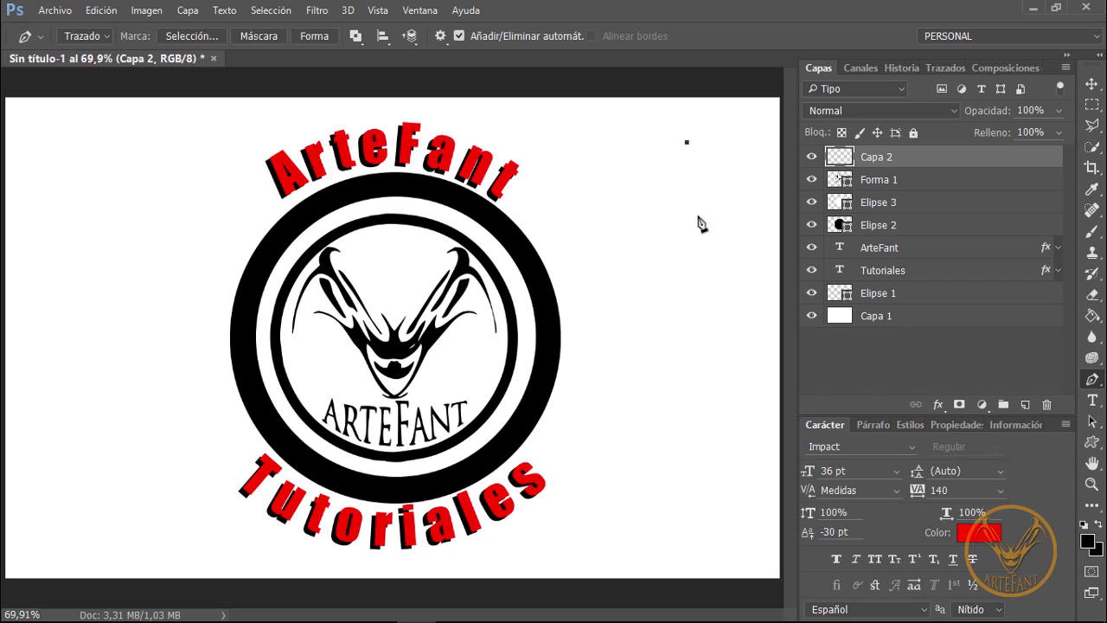
left_click(692, 468)
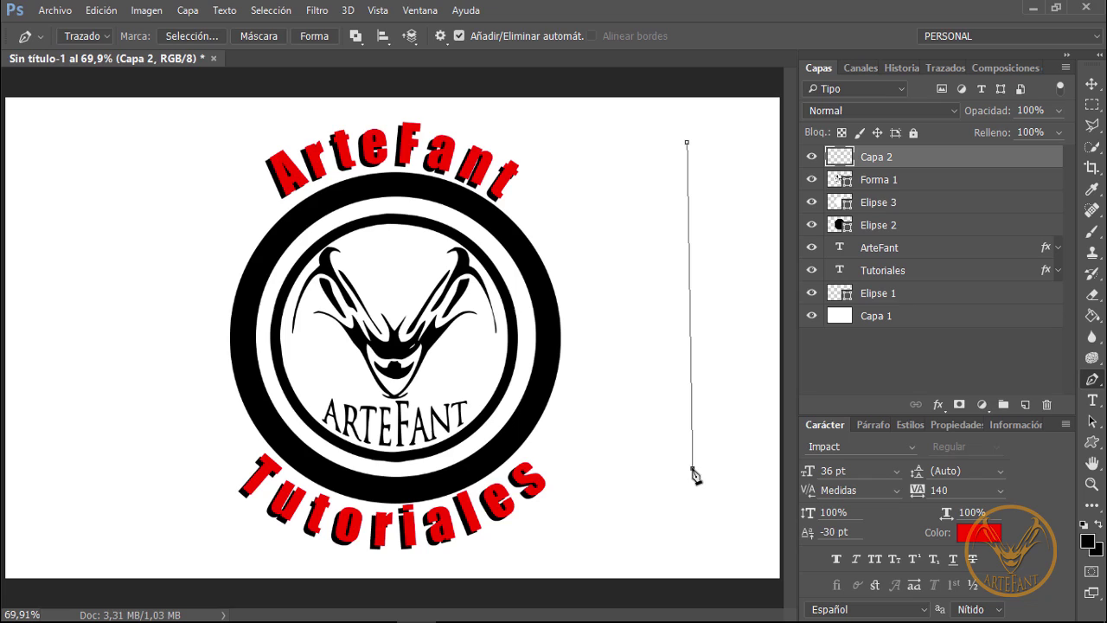
left_click(690, 313)
left_click_drag(690, 313, 629, 312)
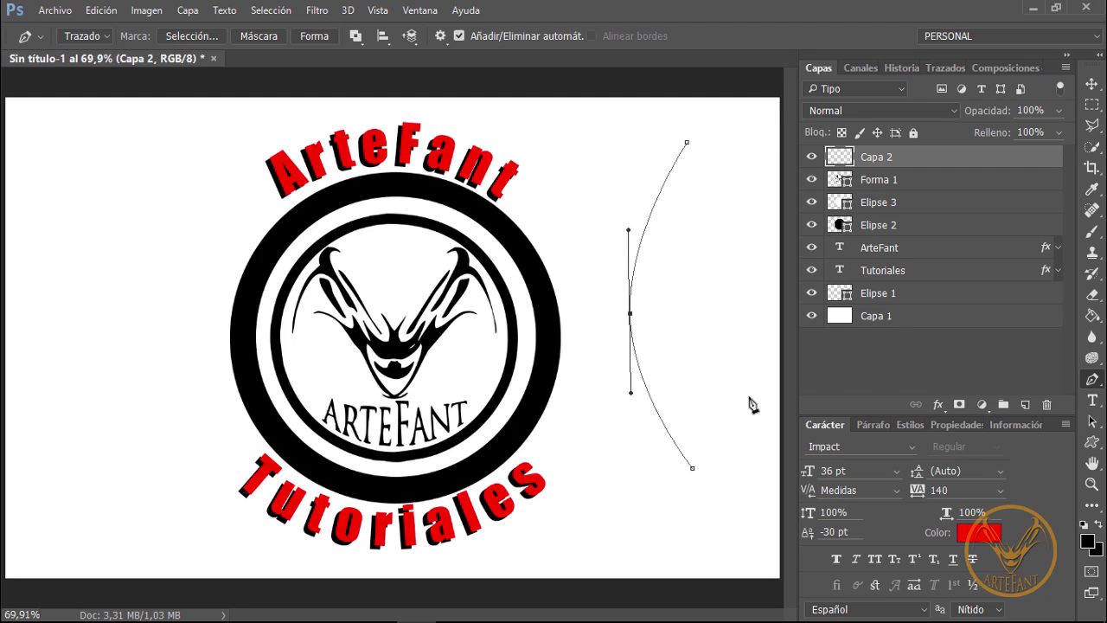
left_click_drag(749, 396, 747, 266)
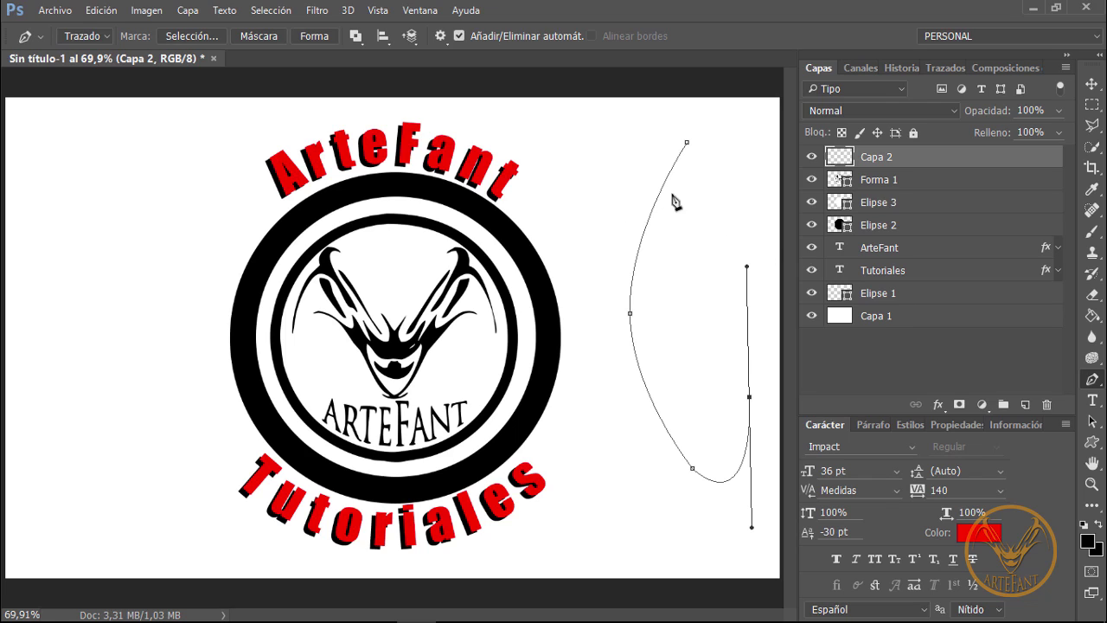
Start a text on the curved path's lower part, with the colour black and a size of 24 pt.
left_click(1093, 400)
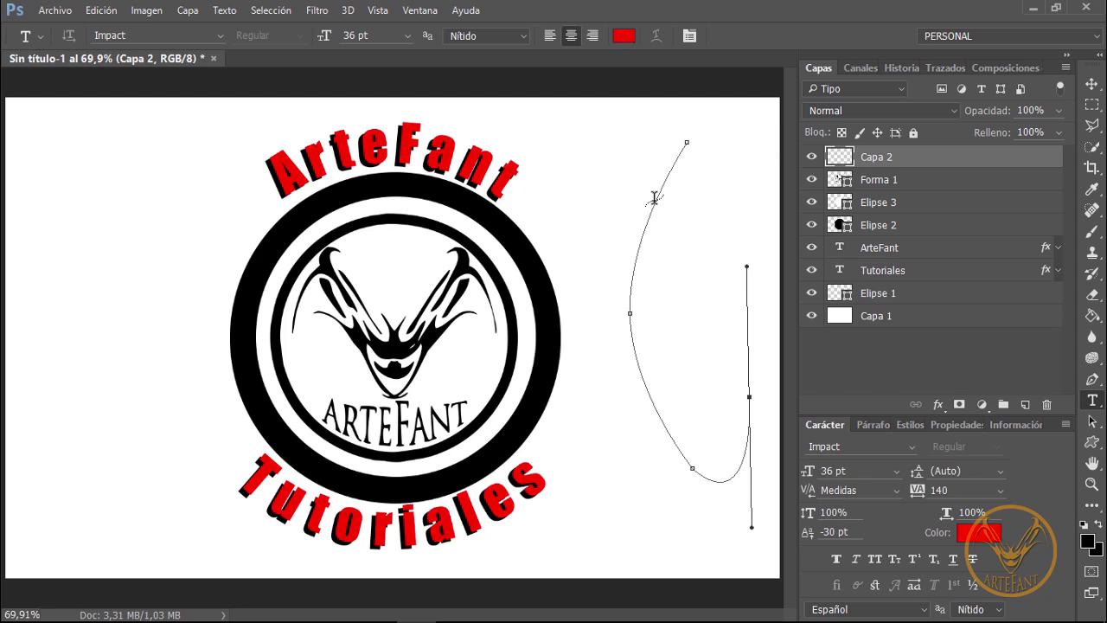
left_click(662, 423)
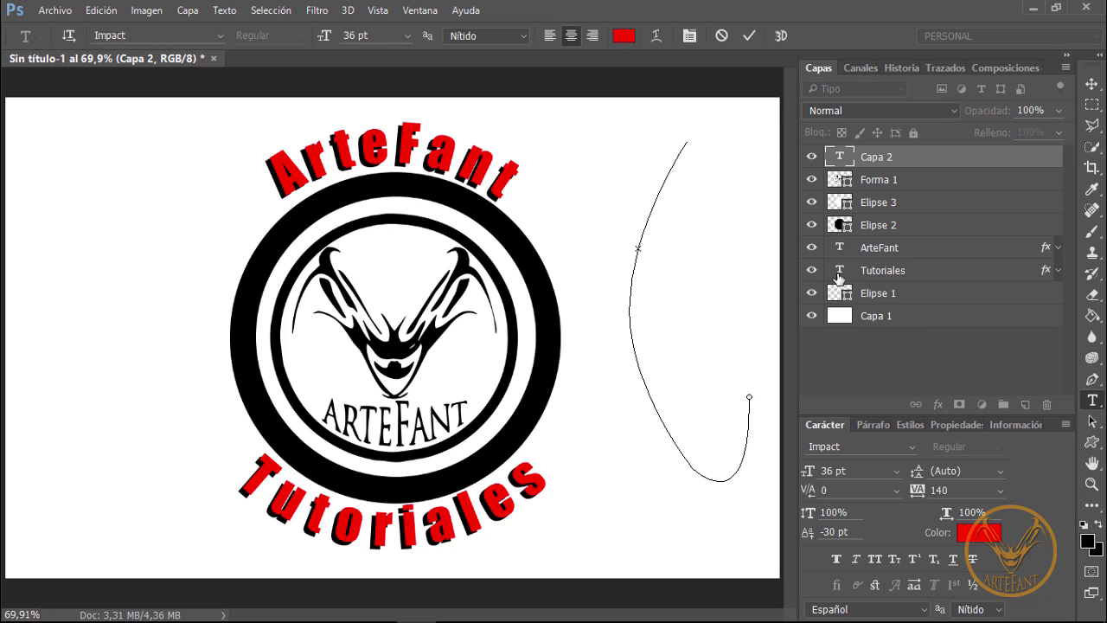
left_click(623, 35)
type("000000")
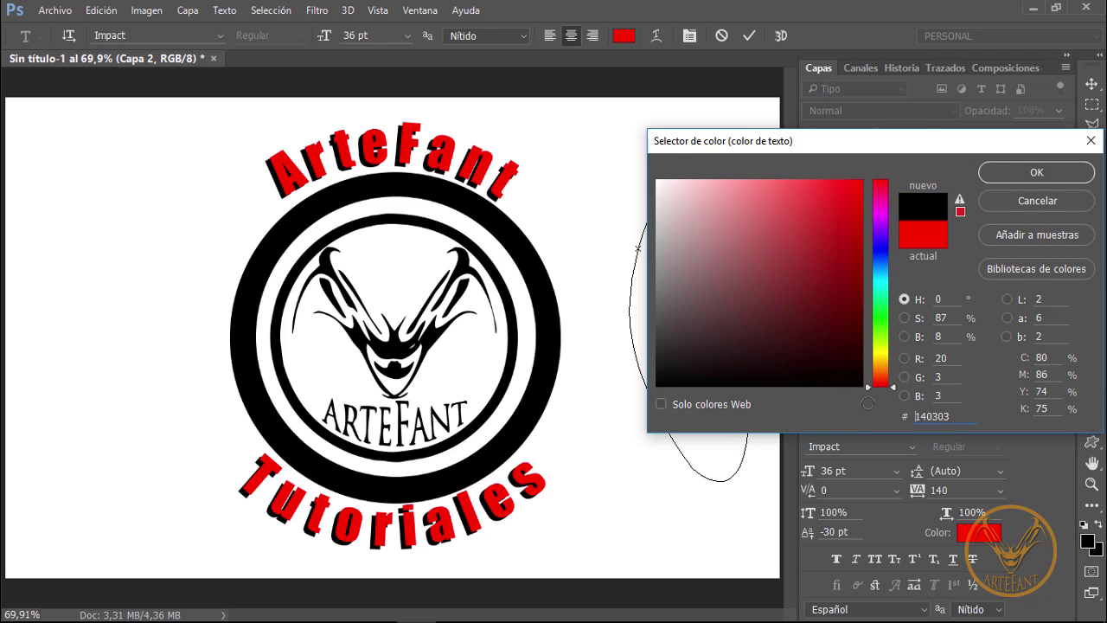
left_click(1036, 172)
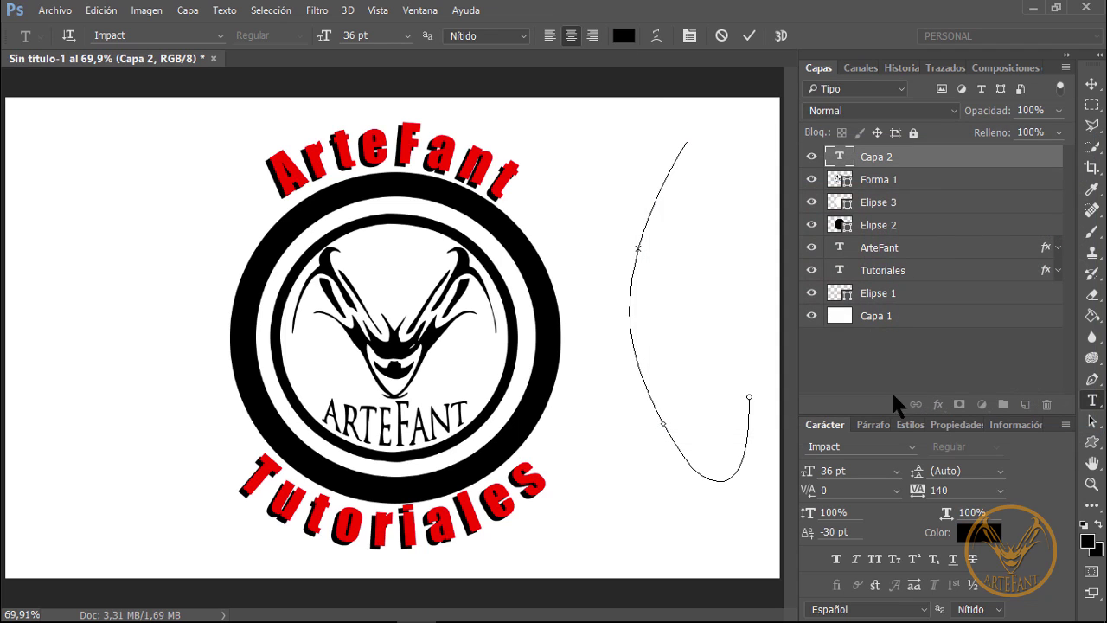
left_click(895, 471)
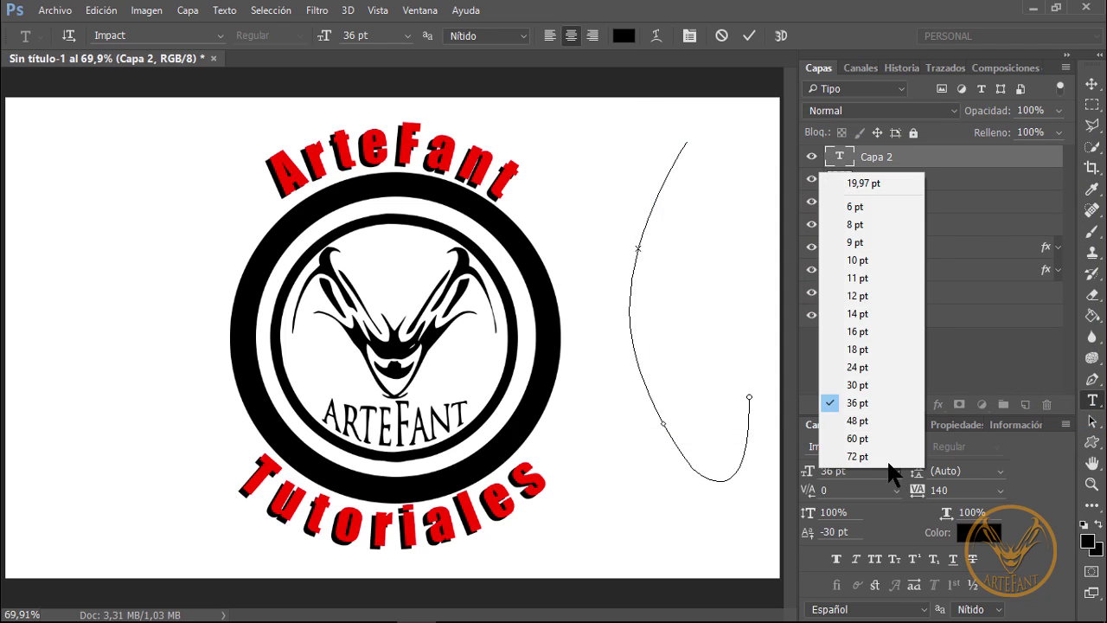
left_click(856, 363)
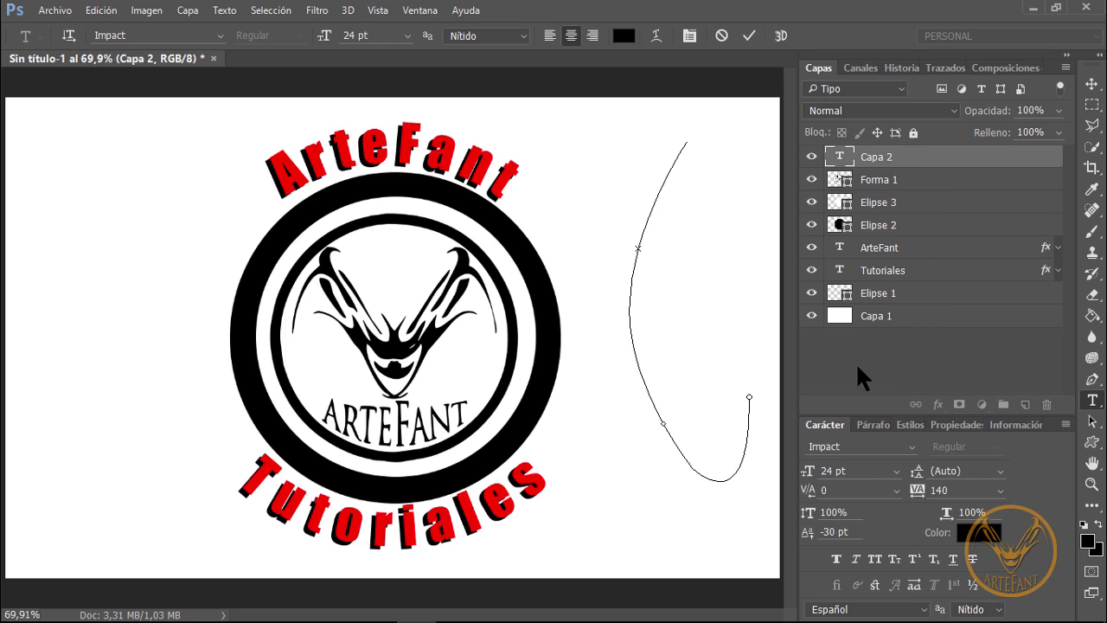
Enter "Página Web de Artefant" as the text along the path and commit it.
type("Pági")
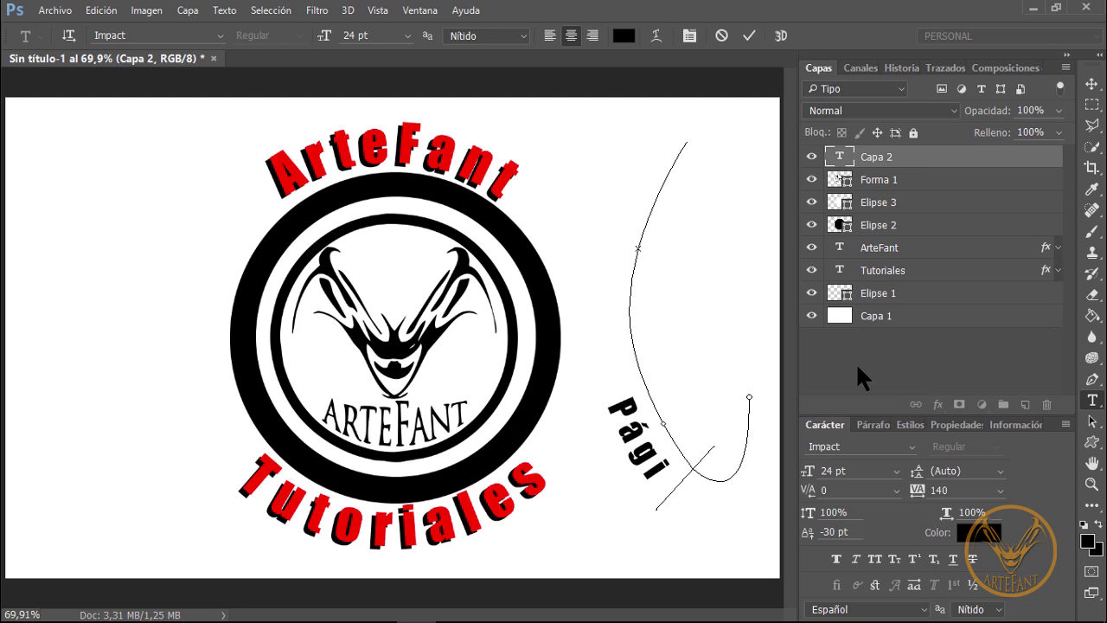
type("na Web")
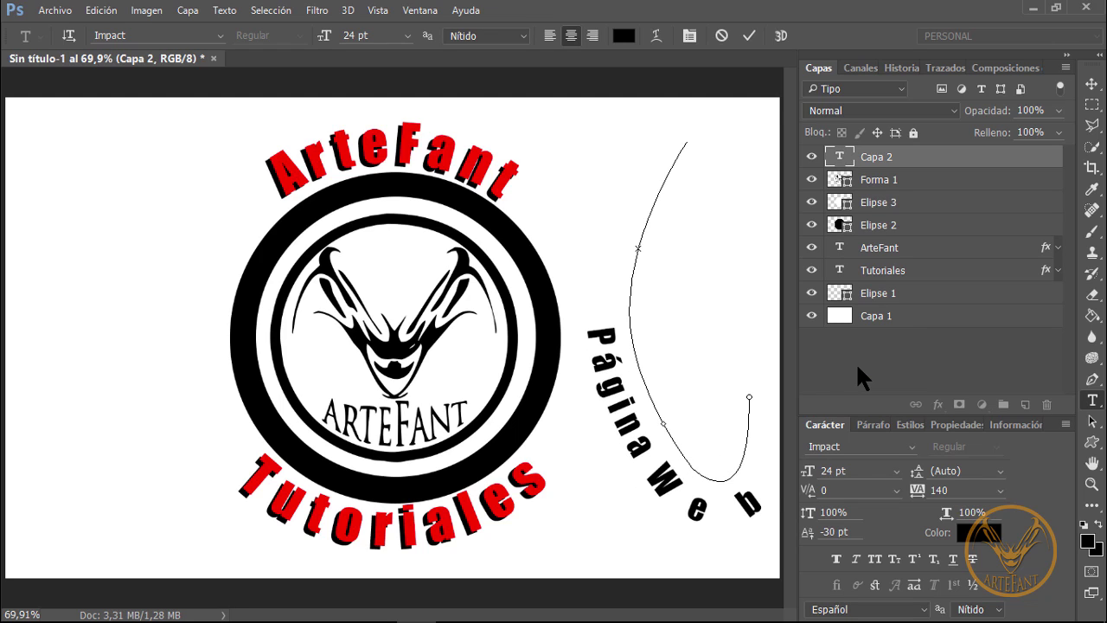
type(" de")
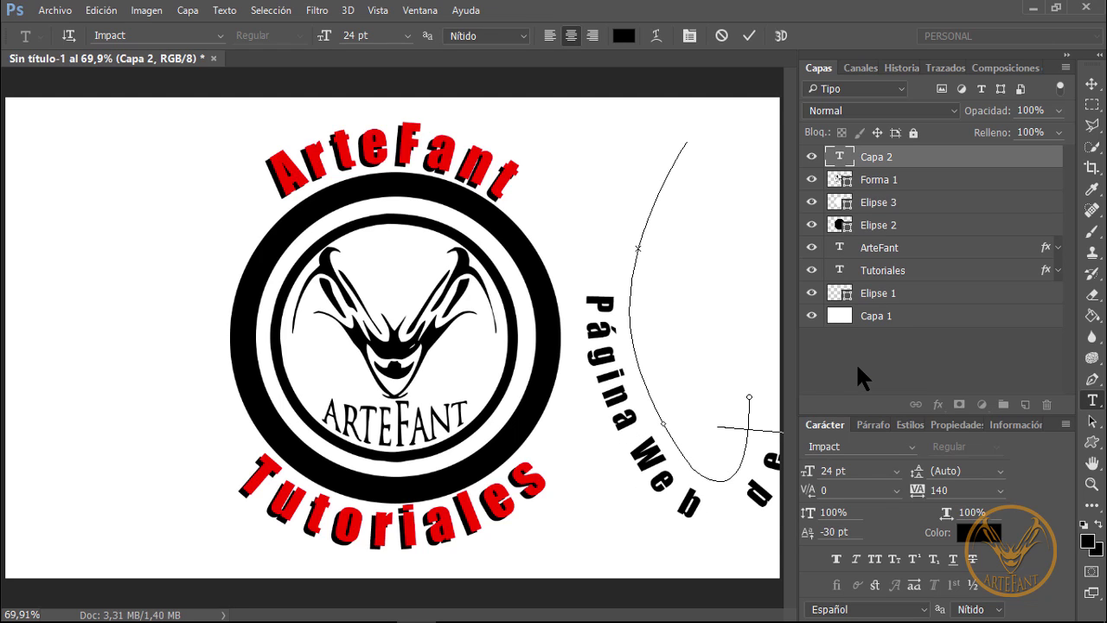
type(" Arte")
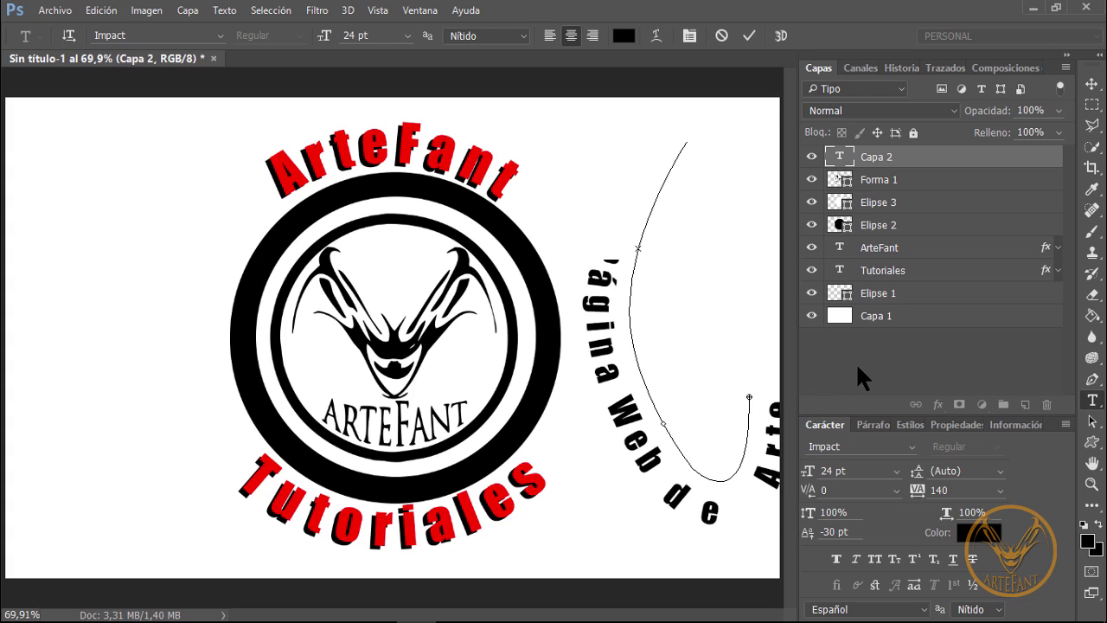
key("ctrl+z")
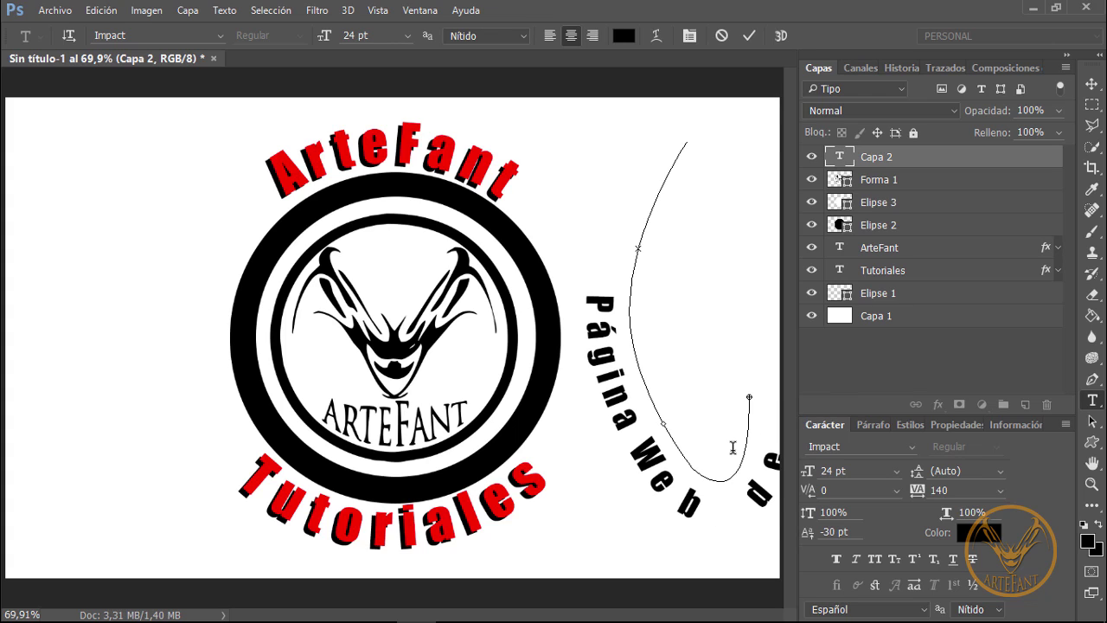
key("ctrl+Return")
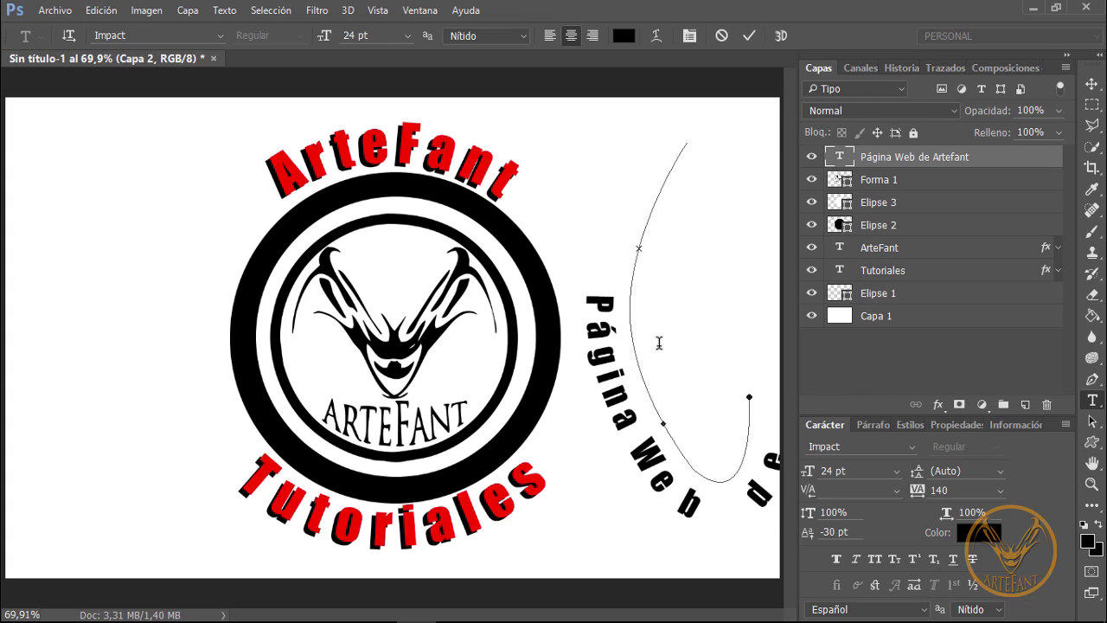
Slide the text along the curve with the Path Selection tool, flipping it to the inner side and back to the outer side.
key("a")
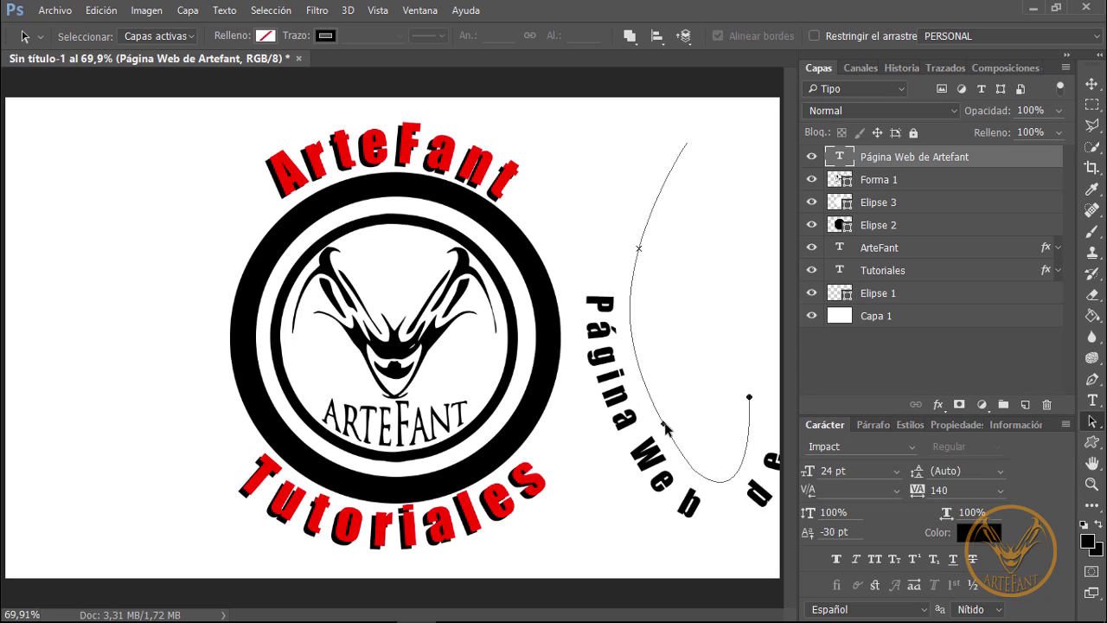
left_click_drag(667, 446, 637, 356)
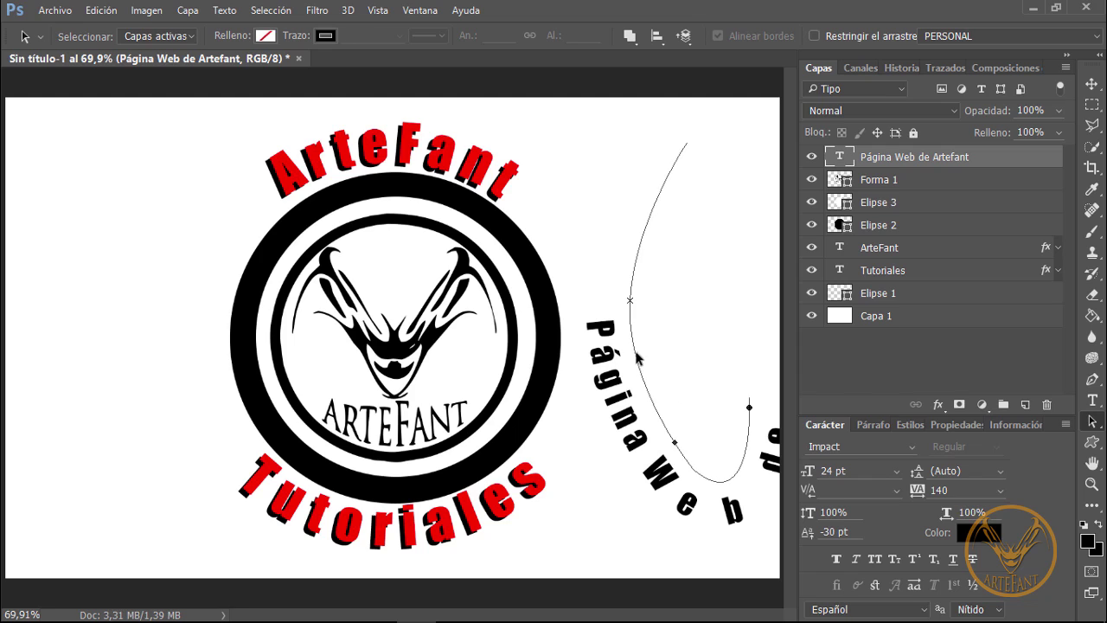
left_click_drag(631, 307, 585, 286)
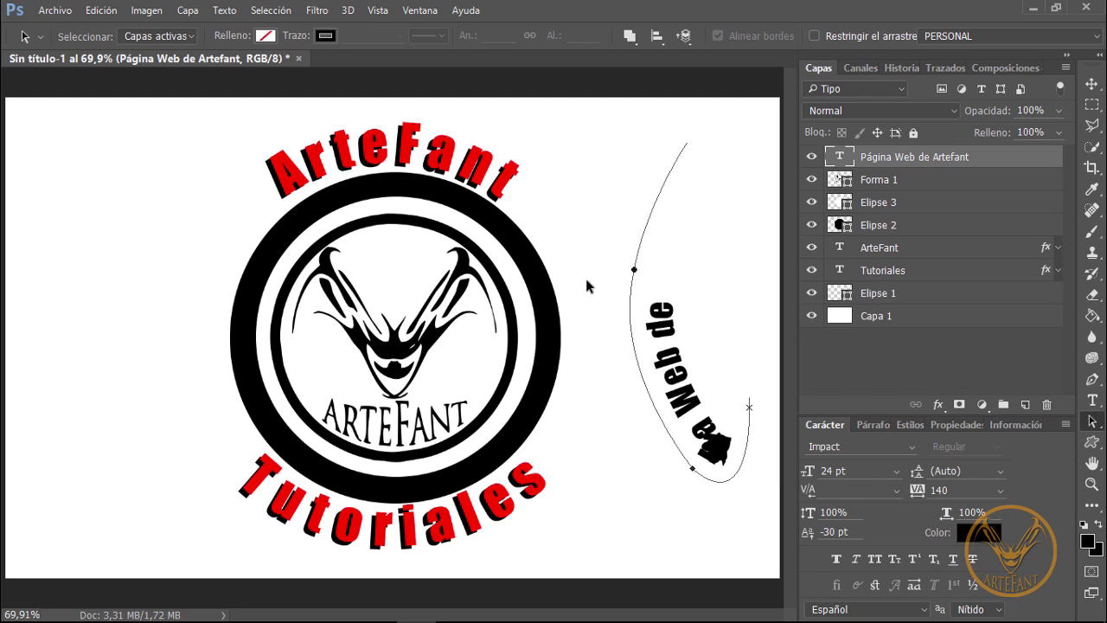
left_click_drag(653, 357, 671, 447)
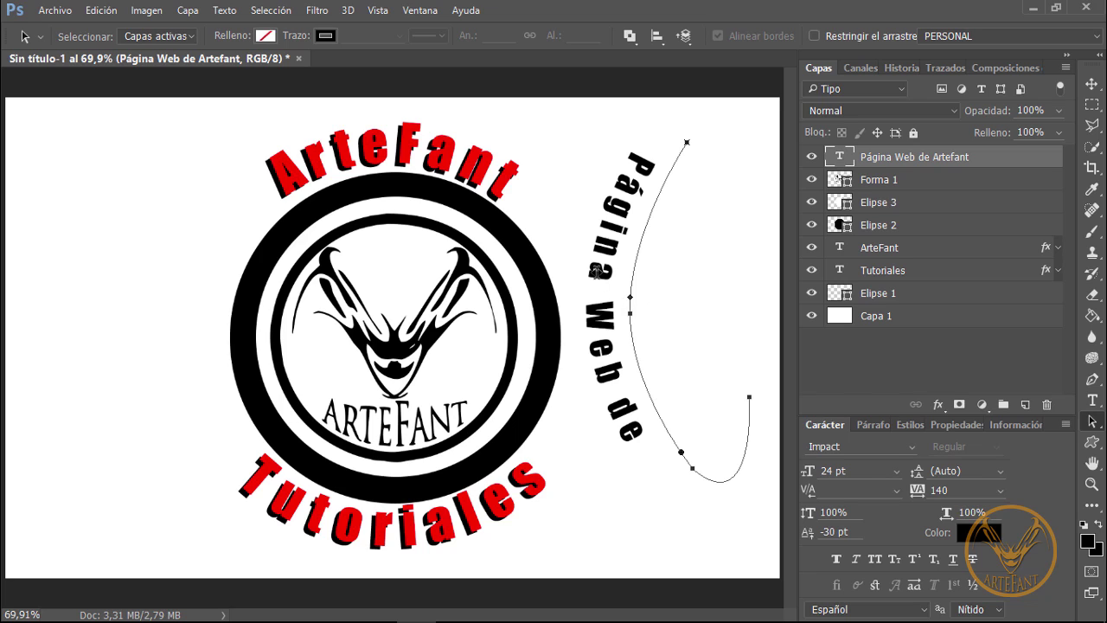
left_click_drag(597, 274, 749, 419)
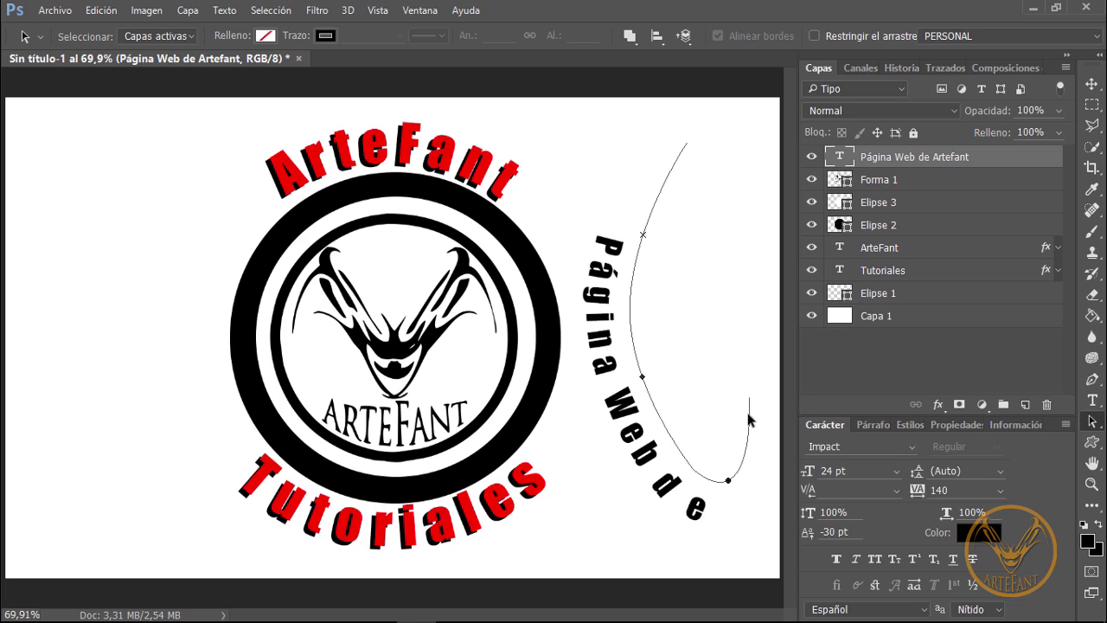
Pull the end anchor of the hooked path upward and shift the whole path closer to the ring.
left_click(749, 419)
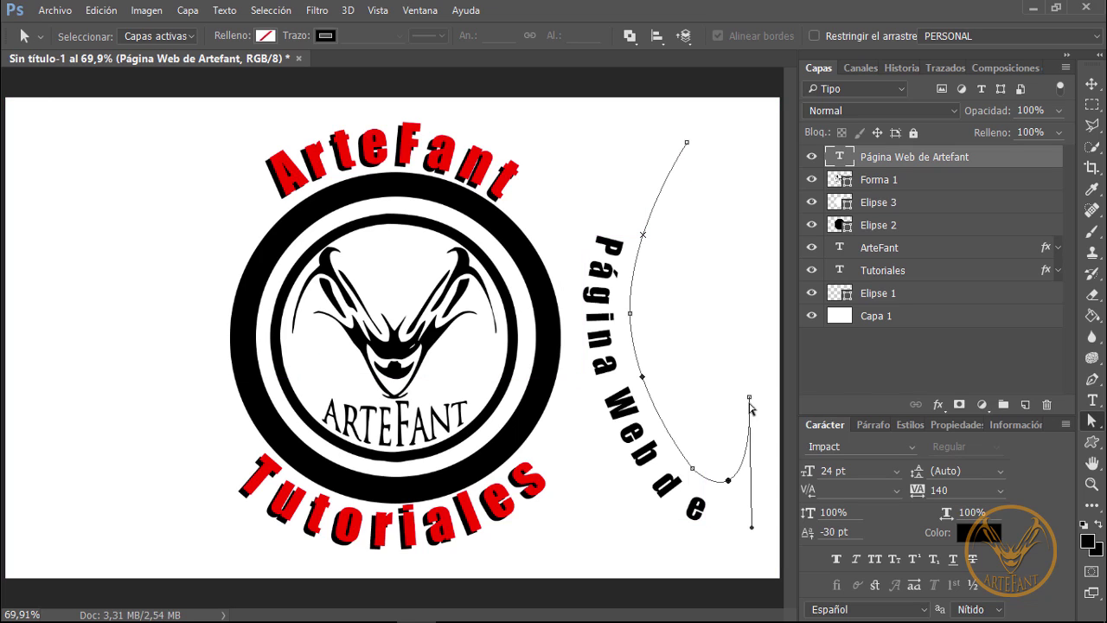
left_click_drag(750, 399, 764, 191)
Set the whole "Página Web de Artefant" text to 14 pt and commit the edit.
left_click(846, 170)
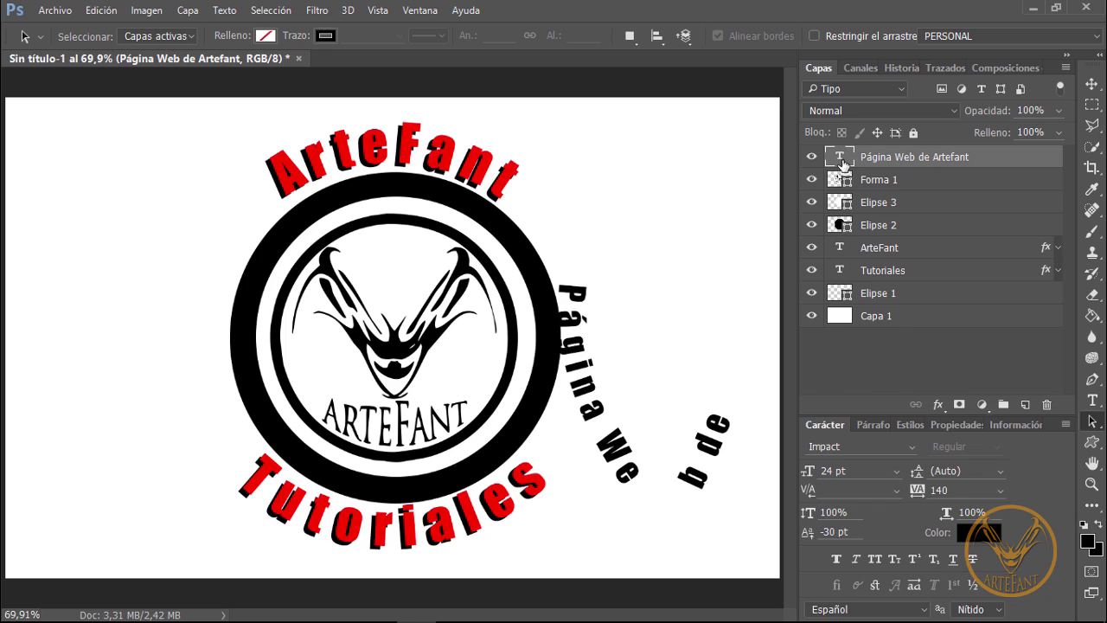
double_click(844, 162)
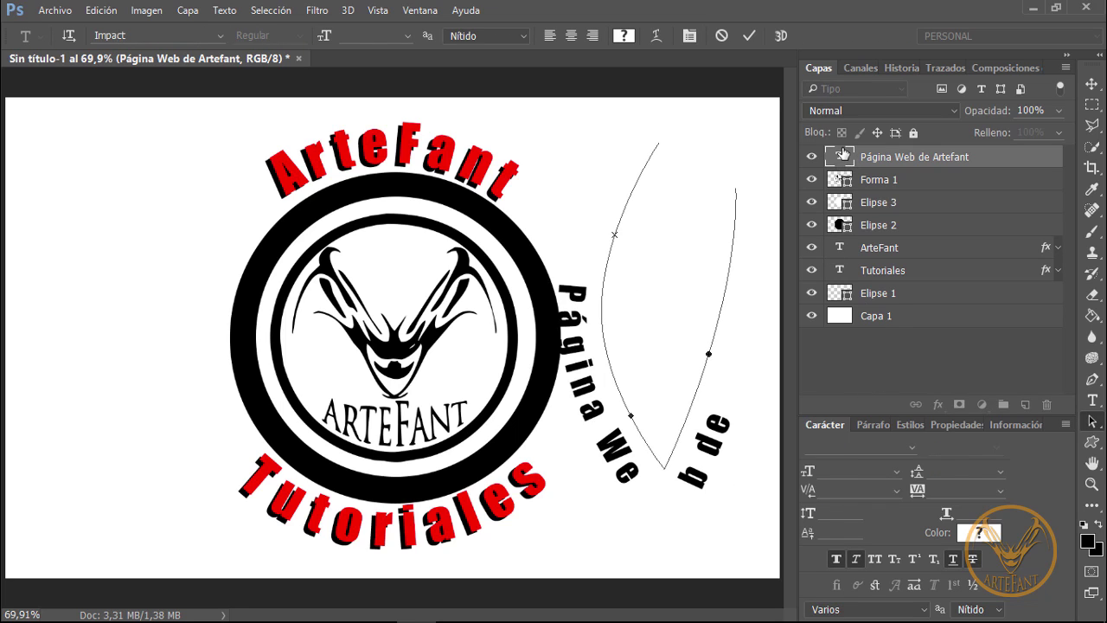
key("ctrl+a")
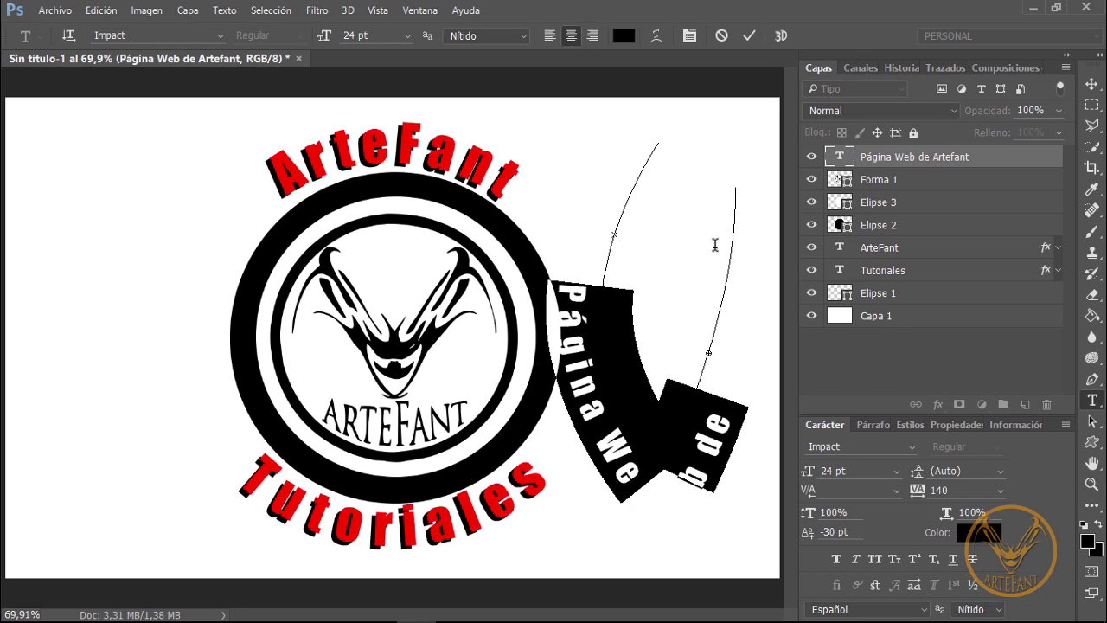
left_click(896, 470)
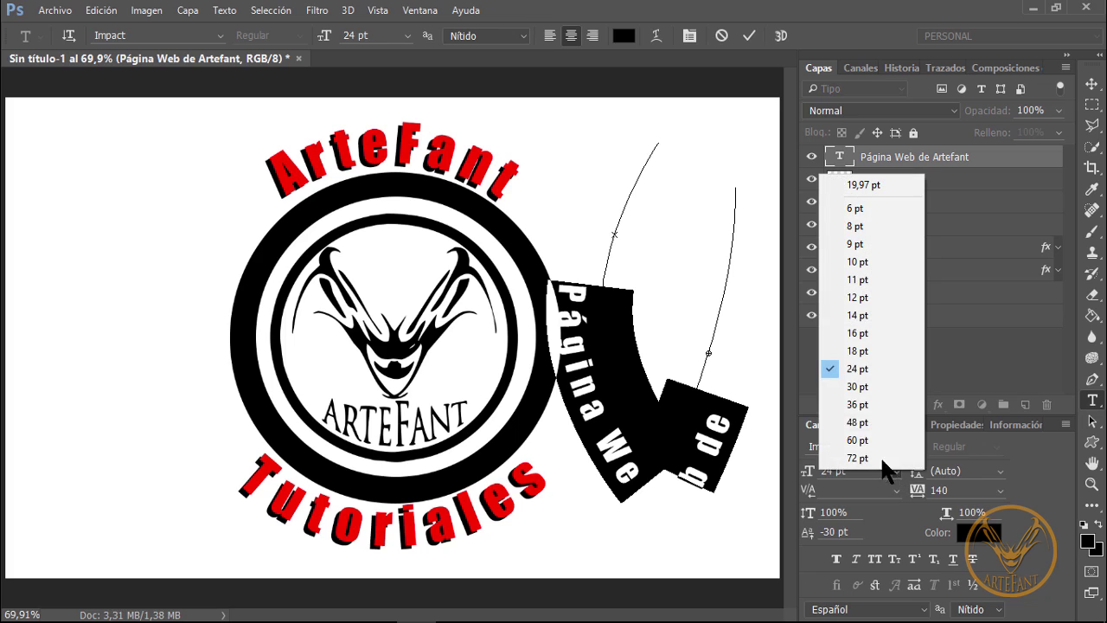
left_click(855, 317)
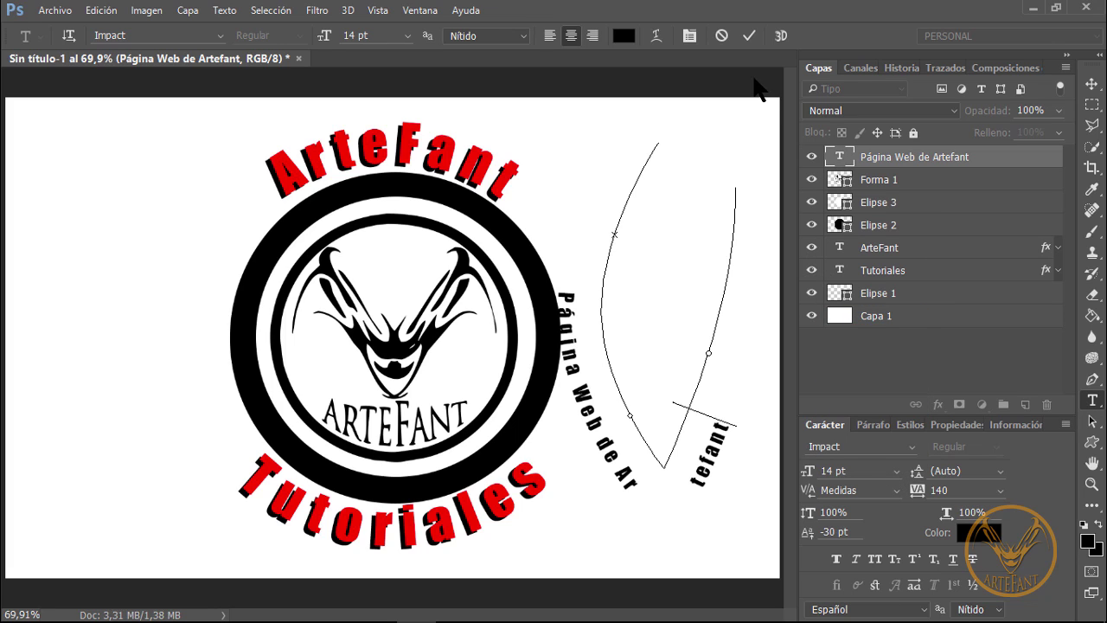
left_click(747, 36)
Move the path with its text upward, and delete the "Página Web de Artefant" layer.
key("a")
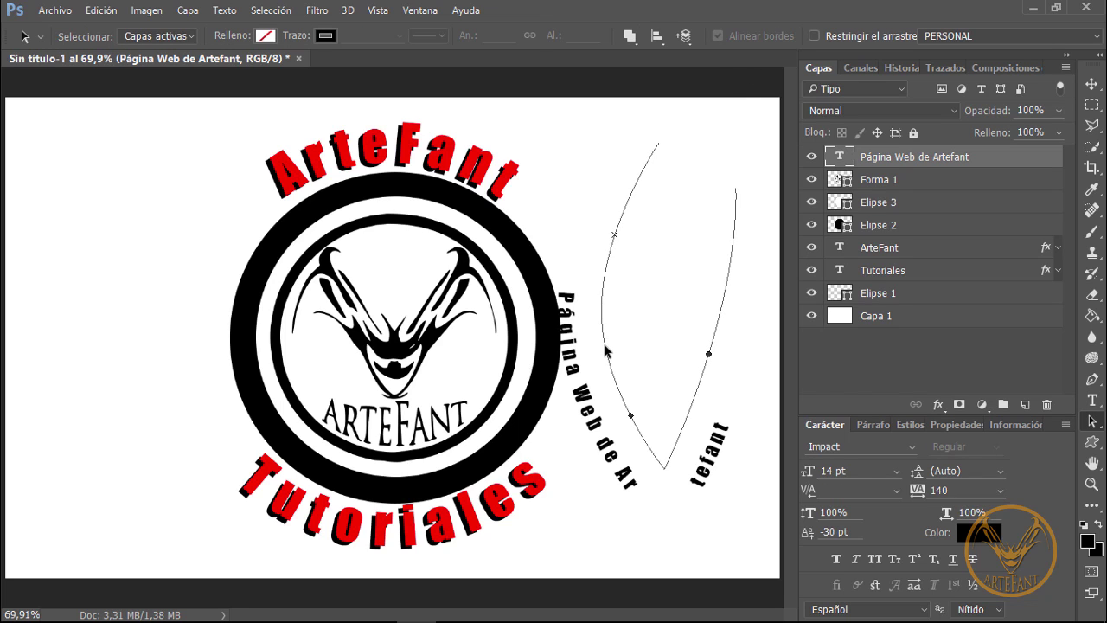
left_click_drag(604, 344, 625, 268)
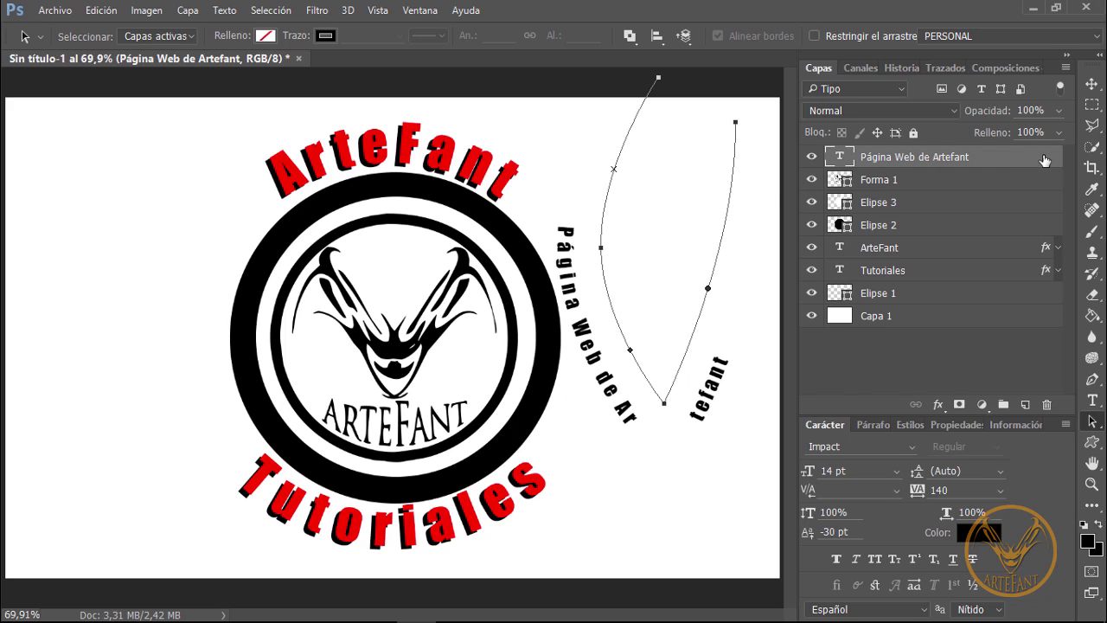
left_click_drag(1045, 160, 1047, 404)
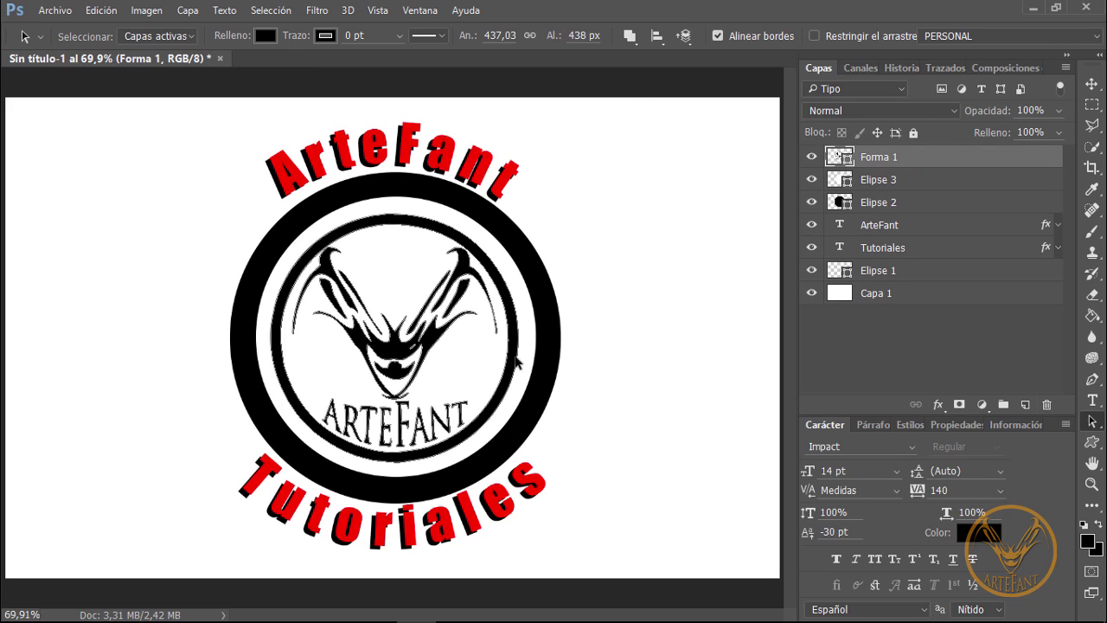